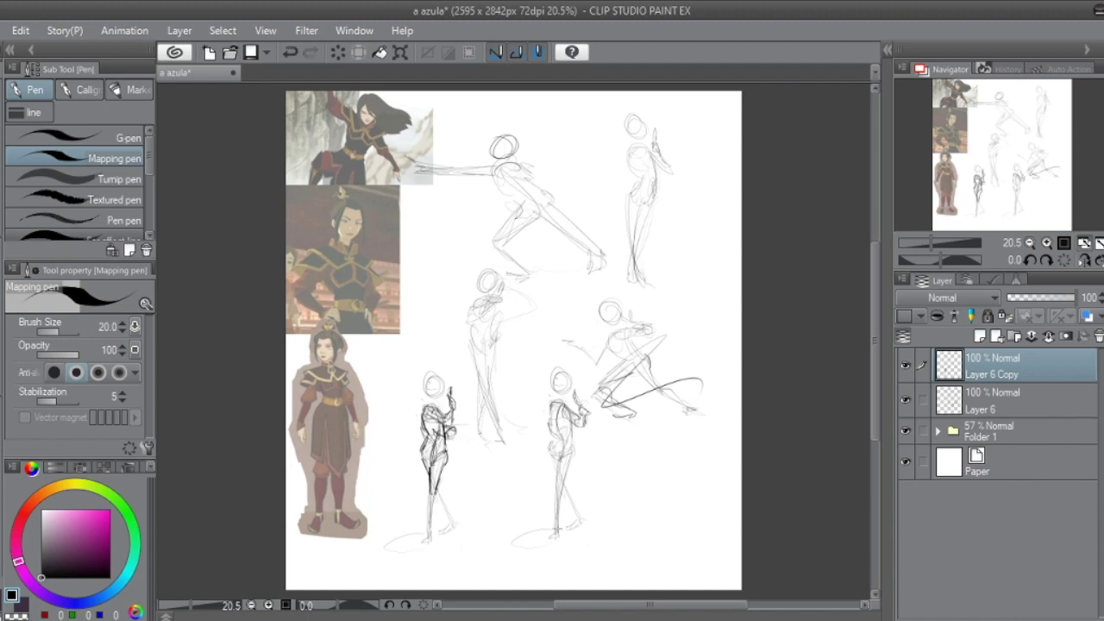
# Step: Reinforce the head and legs of the lower-left standing pose, and duplicate the lassoed figure onto its own layer
pyautogui.moveTo(436, 372); pyautogui.dragTo(449, 399)
pyautogui.moveTo(431, 483)
pyautogui.mouseDown()
pyautogui.moveTo(427, 535)
pyautogui.moveTo(449, 527)
pyautogui.mouseUp()
pyautogui.press('m')
pyautogui.moveTo(458, 574); pyautogui.dragTo(406, 561)
pyautogui.hotkey('ctrl', 'c')
pyautogui.hotkey('ctrl', 'v')
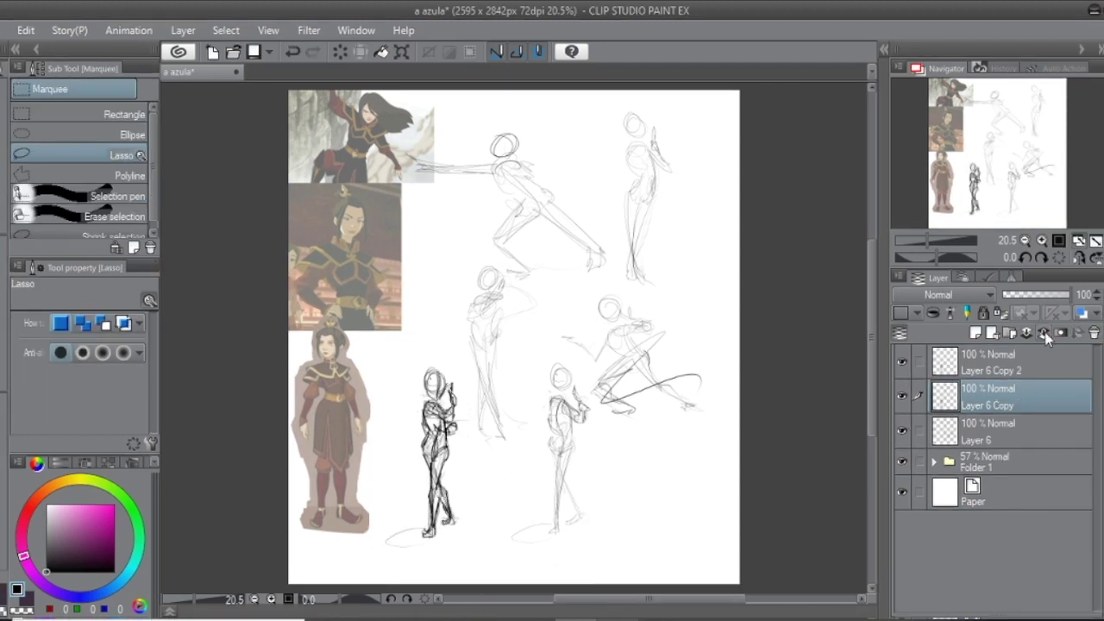
# Step: Enlarge the copied standing pose to nearly full canvas height and place it beside the reference images
pyautogui.hotkey('ctrl', 't')
pyautogui.moveTo(457, 366); pyautogui.dragTo(634, 138)
pyautogui.press('Return')
# Step: On a new layer beside the enlarged pose, sketch a cleaner head, shoulders, torso and arms with the raised hand
pyautogui.moveTo(623, 138)
pyautogui.mouseDown()
pyautogui.moveTo(608, 185)
pyautogui.moveTo(643, 197)
pyautogui.mouseUp()
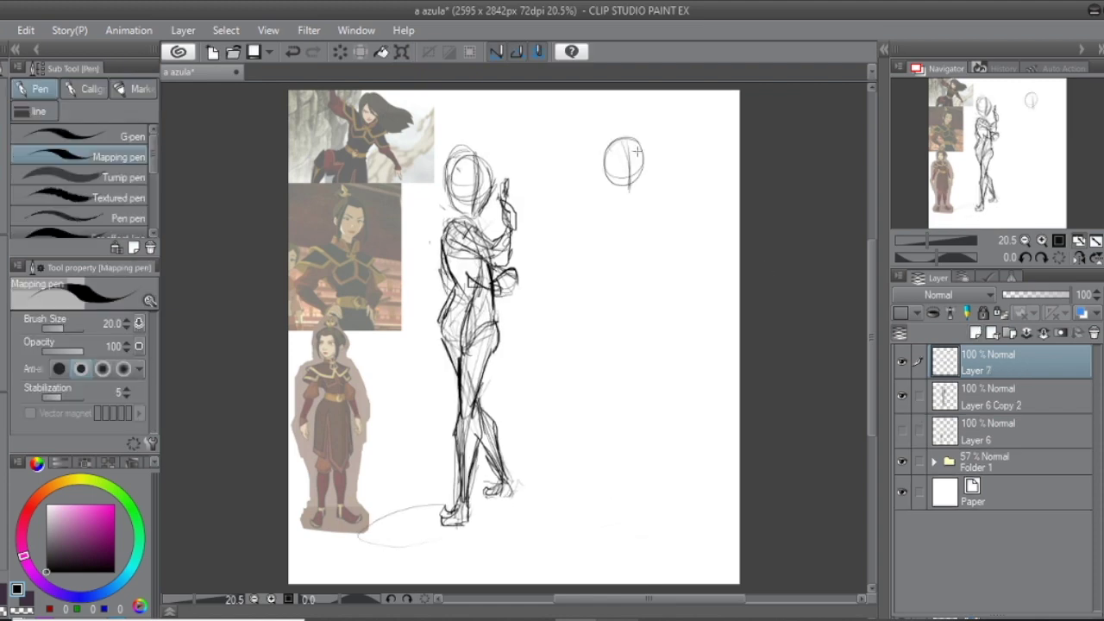
pyautogui.moveTo(599, 212)
pyautogui.mouseDown()
pyautogui.moveTo(649, 226)
pyautogui.moveTo(614, 277)
pyautogui.mouseUp()
pyautogui.moveTo(654, 216); pyautogui.dragTo(648, 279)
pyautogui.moveTo(660, 171)
pyautogui.mouseDown()
pyautogui.moveTo(666, 212)
pyautogui.moveTo(625, 252)
pyautogui.mouseUp()
pyautogui.moveTo(647, 226); pyautogui.dragTo(628, 275)
pyautogui.moveTo(616, 211); pyautogui.dragTo(614, 274)
pyautogui.moveTo(652, 281); pyautogui.dragTo(642, 293)
pyautogui.moveTo(594, 246); pyautogui.dragTo(600, 299)
pyautogui.moveTo(668, 258); pyautogui.dragTo(657, 299)
pyautogui.hotkey('ctrl', 'z')
pyautogui.moveTo(682, 231); pyautogui.dragTo(656, 279)
# Step: Sketch the waist, hips, crossed legs and feet of the new figure below its torso
pyautogui.moveTo(603, 288); pyautogui.dragTo(610, 347)
pyautogui.moveTo(660, 296)
pyautogui.mouseDown()
pyautogui.moveTo(664, 333)
pyautogui.moveTo(620, 402)
pyautogui.mouseUp()
pyautogui.moveTo(664, 318); pyautogui.dragTo(656, 410)
pyautogui.moveTo(656, 392)
pyautogui.mouseDown()
pyautogui.moveTo(640, 516)
pyautogui.moveTo(624, 488)
pyautogui.mouseUp()
pyautogui.moveTo(629, 428); pyautogui.dragTo(616, 523)
pyautogui.moveTo(653, 388); pyautogui.dragTo(640, 516)
pyautogui.moveTo(625, 490)
pyautogui.mouseDown()
pyautogui.moveTo(615, 526)
pyautogui.moveTo(643, 523)
pyautogui.moveTo(621, 535)
pyautogui.mouseUp()
pyautogui.moveTo(630, 409); pyautogui.dragTo(626, 500)
pyautogui.moveTo(653, 414); pyautogui.dragTo(646, 507)
pyautogui.moveTo(595, 302)
pyautogui.mouseDown()
pyautogui.moveTo(623, 405)
pyautogui.moveTo(618, 438)
pyautogui.mouseUp()
pyautogui.moveTo(645, 428); pyautogui.dragTo(669, 512)
# Step: Reinforce the waist, hip and thigh contours of the new figure
pyautogui.moveTo(608, 285); pyautogui.dragTo(595, 353)
pyautogui.moveTo(664, 307); pyautogui.dragTo(661, 361)
pyautogui.moveTo(611, 335); pyautogui.dragTo(637, 416)
pyautogui.moveTo(658, 346); pyautogui.dragTo(652, 399)
pyautogui.moveTo(629, 361)
pyautogui.mouseDown()
pyautogui.moveTo(628, 397)
pyautogui.moveTo(651, 420)
pyautogui.mouseUp()
pyautogui.moveTo(597, 321); pyautogui.dragTo(630, 404)
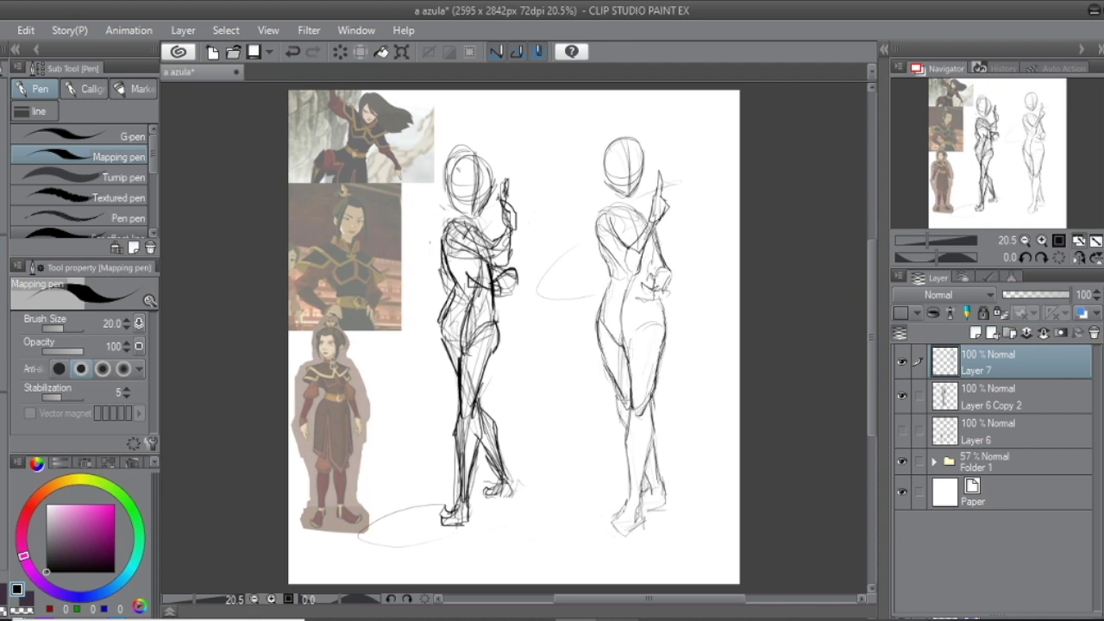
# Step: Redraw the upper outline of the new figure's head and shift the lassoed head slightly
pyautogui.moveTo(600, 169)
pyautogui.mouseDown()
pyautogui.moveTo(620, 137)
pyautogui.moveTo(632, 160)
pyautogui.moveTo(643, 149)
pyautogui.mouseUp()
pyautogui.moveTo(612, 157); pyautogui.dragTo(598, 178)
pyautogui.press('m')
pyautogui.moveTo(604, 121); pyautogui.dragTo(595, 216)
pyautogui.moveTo(621, 164); pyautogui.dragTo(628, 170)
pyautogui.hotkey('ctrl', 'd')
pyautogui.press('p')
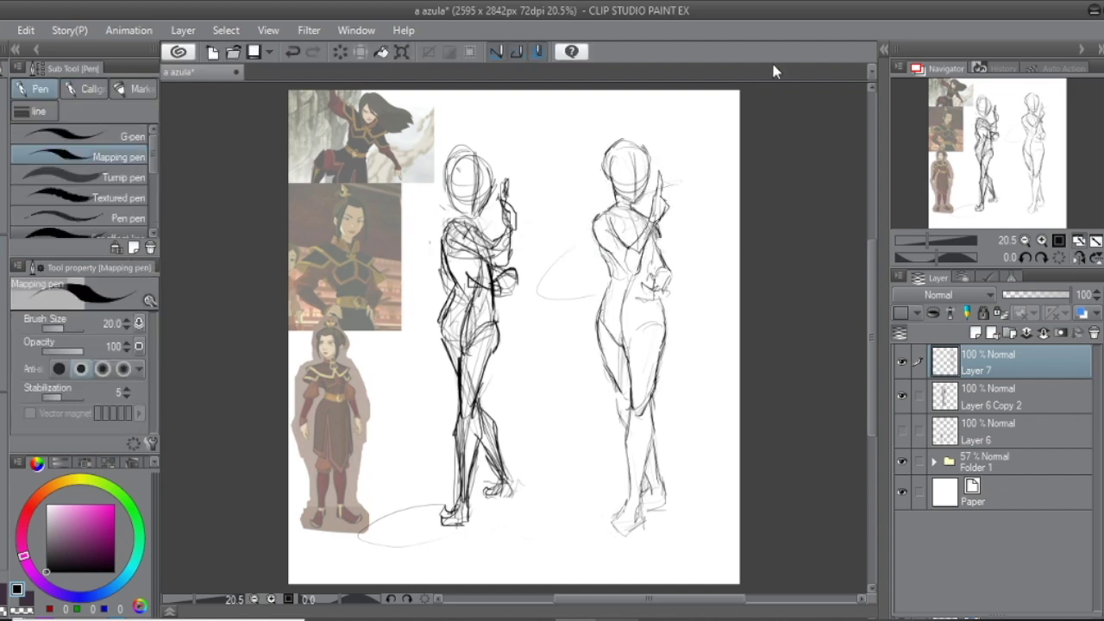
# Step: Darken the lowered forearm and hand, and redefine the knee and lower-leg contours of the new figure
pyautogui.moveTo(653, 236); pyautogui.dragTo(659, 292)
pyautogui.moveTo(639, 302); pyautogui.dragTo(669, 297)
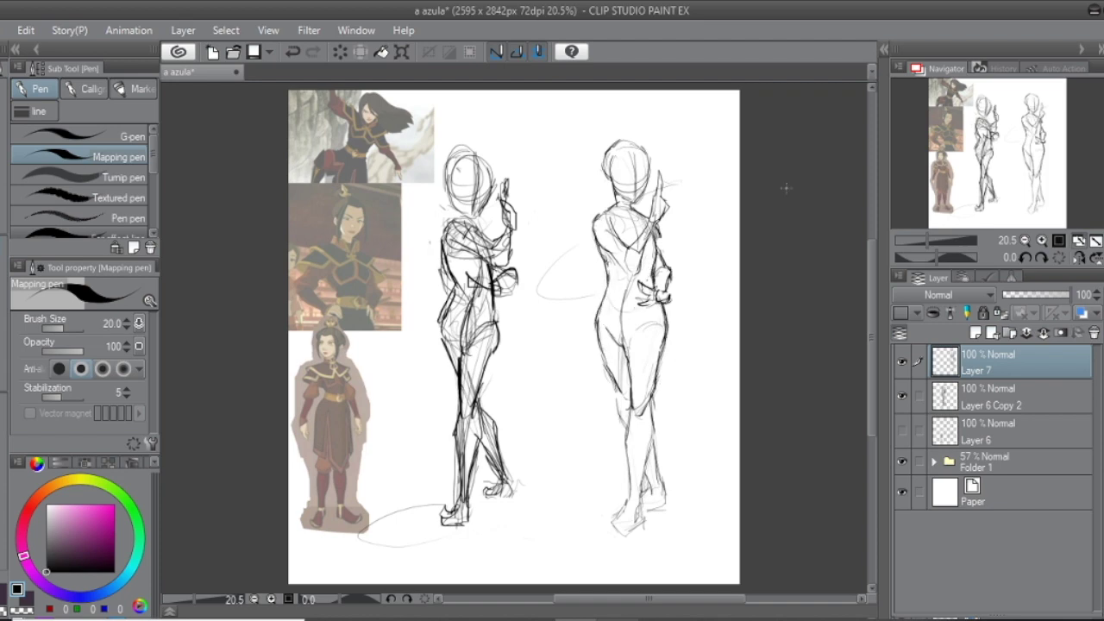
pyautogui.moveTo(636, 419); pyautogui.dragTo(666, 333)
pyautogui.moveTo(656, 396)
pyautogui.mouseDown()
pyautogui.moveTo(637, 422)
pyautogui.moveTo(626, 504)
pyautogui.mouseUp()
pyautogui.moveTo(655, 411); pyautogui.dragTo(642, 500)
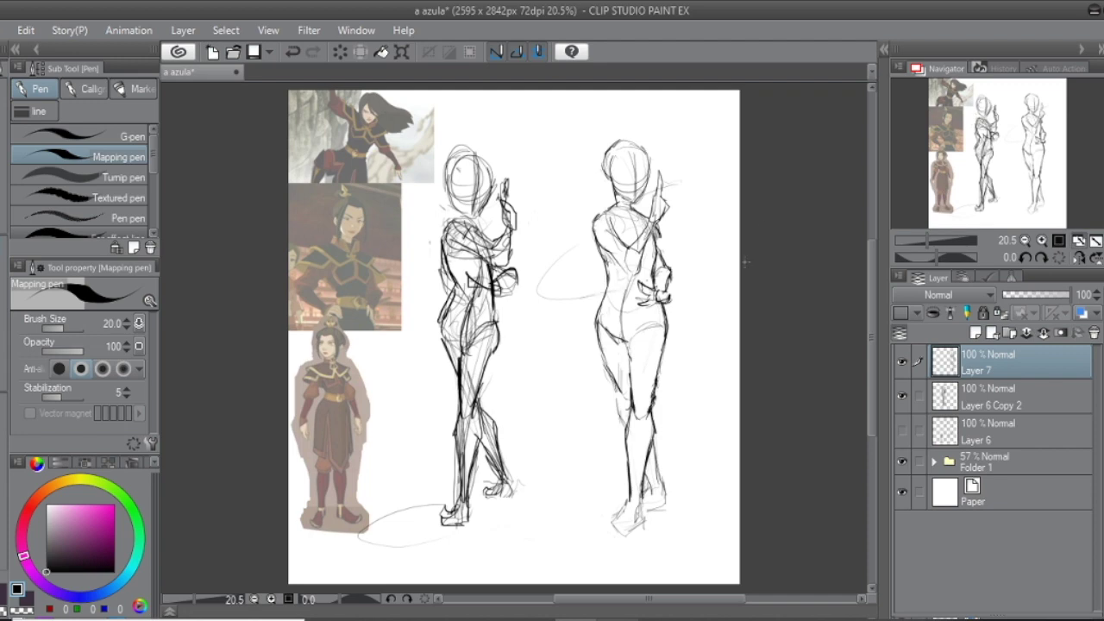
# Step: Lasso the lowered arm and hand of the new figure and adjust them with a transform
pyautogui.press('m')
pyautogui.moveTo(634, 254)
pyautogui.mouseDown()
pyautogui.moveTo(697, 311)
pyautogui.moveTo(747, 277)
pyautogui.mouseUp()
pyautogui.hotkey('ctrl', 't')
pyautogui.press('Return')
pyautogui.press('p')
# Step: Redraw the contours of the lowered forearm, the hip and the outer thigh
pyautogui.moveTo(669, 250); pyautogui.dragTo(657, 300)
pyautogui.moveTo(594, 285); pyautogui.dragTo(601, 345)
pyautogui.moveTo(604, 354)
pyautogui.mouseDown()
pyautogui.moveTo(632, 432)
pyautogui.moveTo(620, 435)
pyautogui.mouseUp()
pyautogui.moveTo(656, 442); pyautogui.dragTo(652, 485)
pyautogui.hotkey('ctrl', 'z')
pyautogui.moveTo(618, 396); pyautogui.dragTo(621, 435)
pyautogui.moveTo(656, 416)
pyautogui.mouseDown()
pyautogui.moveTo(659, 492)
pyautogui.moveTo(633, 416)
pyautogui.mouseUp()
pyautogui.hotkey('ctrl', 'z')
pyautogui.moveTo(639, 490); pyautogui.dragTo(614, 529)
pyautogui.moveTo(653, 486); pyautogui.dragTo(647, 519)
pyautogui.hotkey('ctrl', 'z')
pyautogui.moveTo(648, 473); pyautogui.dragTo(661, 514)
pyautogui.hotkey('ctrl', 'z')
pyautogui.hotkey('ctrl', 'z')
# Step: Refine the thigh, hip and lower-leg contours of the new figure
pyautogui.moveTo(602, 353); pyautogui.dragTo(630, 430)
pyautogui.moveTo(597, 326); pyautogui.dragTo(621, 410)
pyautogui.moveTo(649, 459); pyautogui.dragTo(645, 497)
pyautogui.moveTo(614, 338); pyautogui.dragTo(636, 354)
pyautogui.moveTo(616, 401); pyautogui.dragTo(631, 437)
pyautogui.hotkey('ctrl', 'z')
# Step: Hide the enlarged rough pose layer and reposition the cleaner figure sketch with a transform
pyautogui.click(901, 395)
pyautogui.hotkey('ctrl', 't')
pyautogui.moveTo(525, 105); pyautogui.dragTo(500, 105)
pyautogui.press('Return')
# Step: Turn the figure sketch into a blue guide at 48% opacity and add a new layer above it
pyautogui.moveTo(1045, 295); pyautogui.dragTo(1035, 294)
pyautogui.click(1083, 312)
pyautogui.hotkey('ctrl', 'shift', 'n')
# Step: Draw the hair strands framing the face over the blue guide sketch
pyautogui.scroll(2, 621, 259)
pyautogui.moveTo(638, 183); pyautogui.dragTo(587, 246)
pyautogui.moveTo(614, 199); pyautogui.dragTo(628, 267)
# Step: Draw the raised hand with two extended fingers and its folded fingers, undoing the strokes that do not fit
pyautogui.moveTo(671, 223); pyautogui.dragTo(661, 269)
pyautogui.hotkey('ctrl', 'z')
pyautogui.hotkey('ctrl', 'z')
pyautogui.moveTo(678, 203)
pyautogui.mouseDown()
pyautogui.moveTo(675, 240)
pyautogui.moveTo(654, 257)
pyautogui.moveTo(661, 265)
pyautogui.mouseUp()
pyautogui.moveTo(683, 245); pyautogui.dragTo(678, 271)
pyautogui.moveTo(666, 229); pyautogui.dragTo(658, 262)
pyautogui.hotkey('ctrl', 'z')
pyautogui.moveTo(677, 207); pyautogui.dragTo(660, 269)
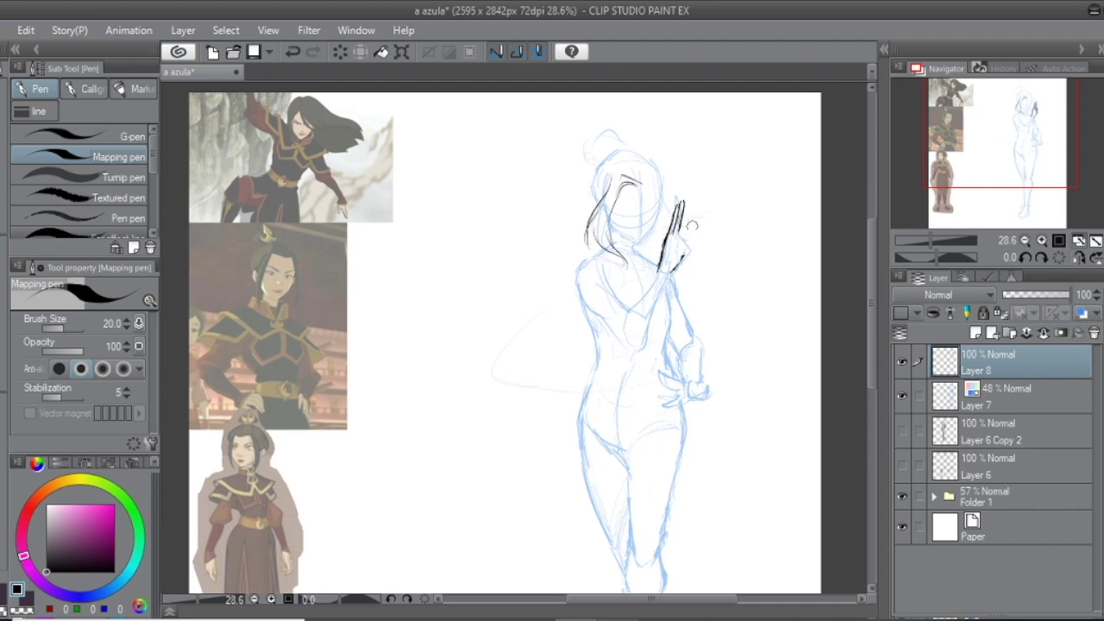
pyautogui.moveTo(687, 229); pyautogui.dragTo(670, 273)
# Step: Draw the hair behind the raised hand, the smirking face and the outline of the hair
pyautogui.moveTo(663, 204); pyautogui.dragTo(691, 217)
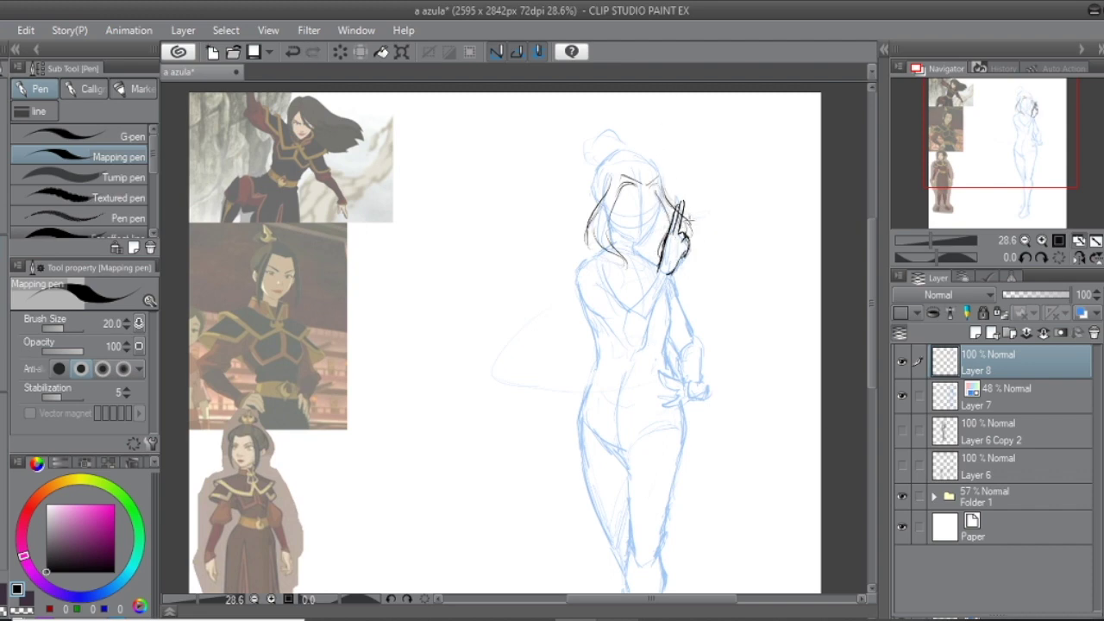
pyautogui.moveTo(614, 213); pyautogui.dragTo(630, 211)
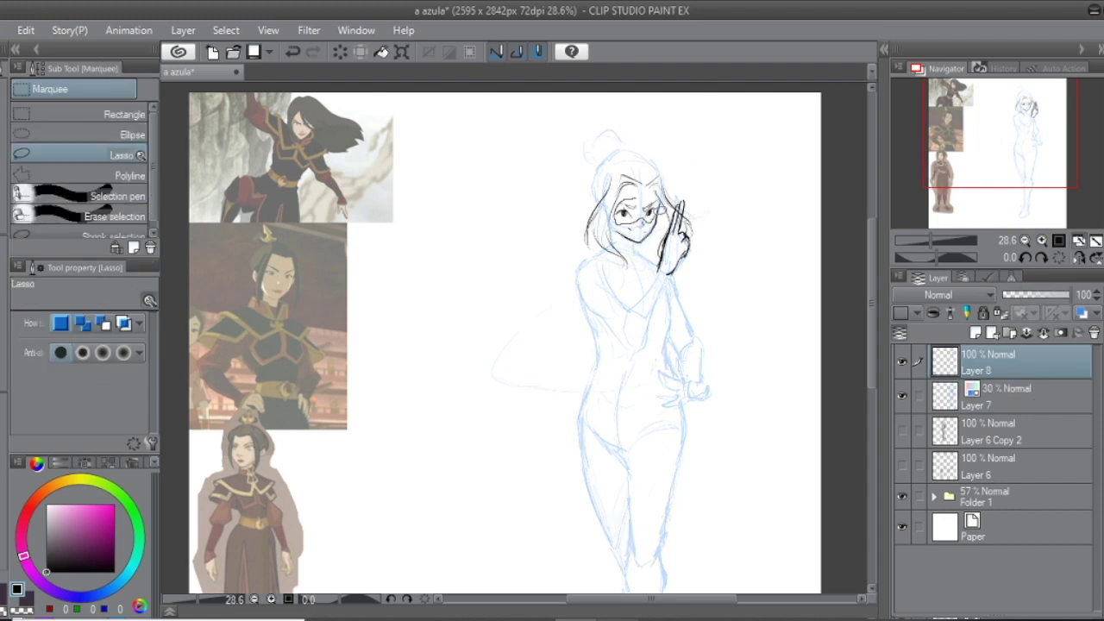
pyautogui.moveTo(590, 207); pyautogui.dragTo(663, 176)
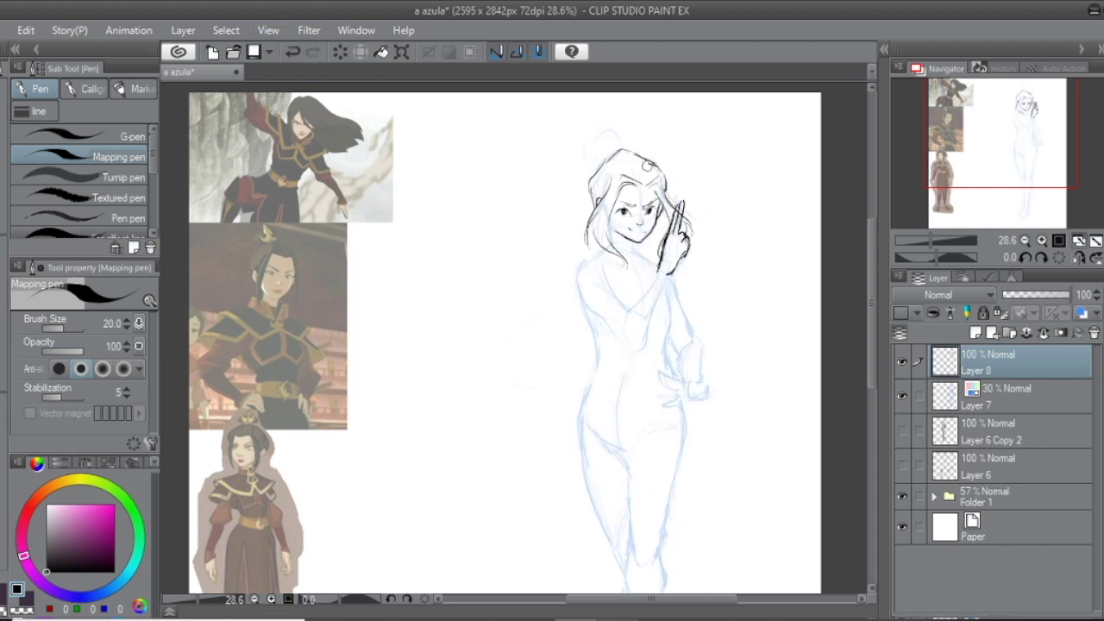
pyautogui.moveTo(643, 167); pyautogui.dragTo(666, 185)
# Step: Draw the topknot and the pointed flame hairpiece on top of the head
pyautogui.moveTo(607, 113); pyautogui.dragTo(604, 149)
pyautogui.moveTo(617, 130)
pyautogui.mouseDown()
pyautogui.moveTo(632, 144)
pyautogui.moveTo(584, 164)
pyautogui.mouseUp()
pyautogui.hotkey('ctrl', 'z')
pyautogui.moveTo(622, 134); pyautogui.dragTo(629, 142)
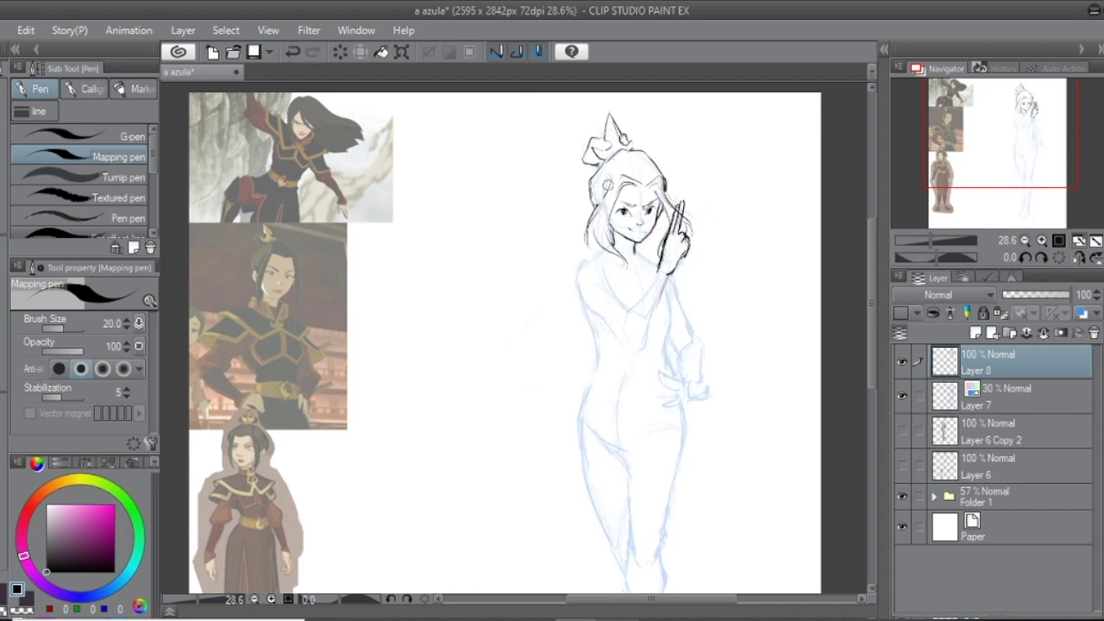
# Step: Draw the collar with its clasp, the pointed shoulder armour and the raised forearm
pyautogui.moveTo(633, 250); pyautogui.dragTo(638, 272)
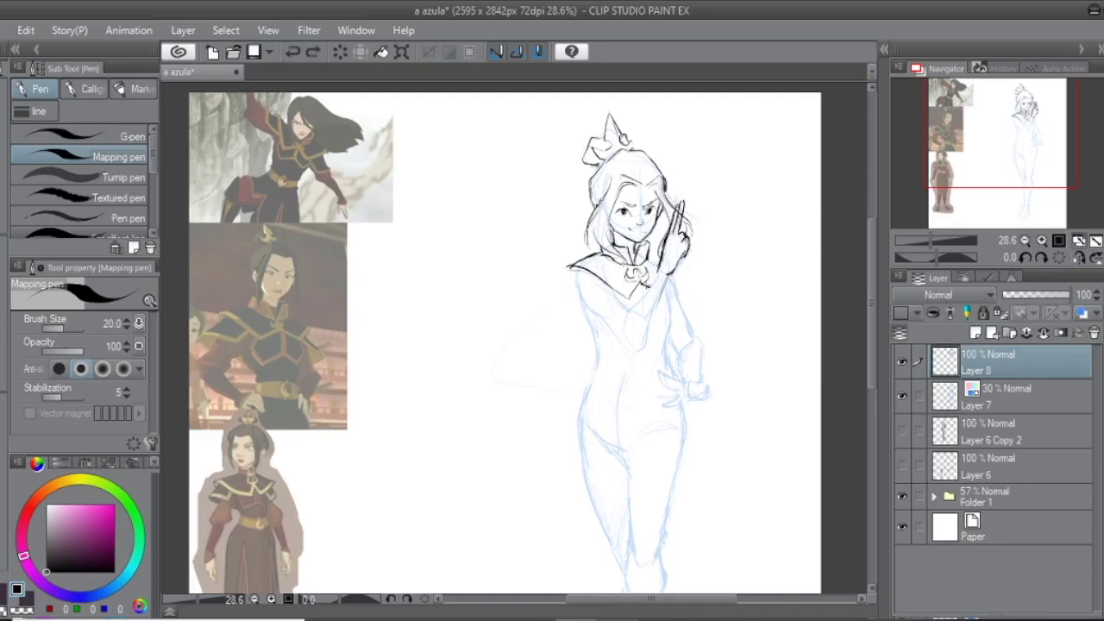
pyautogui.moveTo(606, 282)
pyautogui.mouseDown()
pyautogui.moveTo(605, 304)
pyautogui.moveTo(578, 321)
pyautogui.mouseUp()
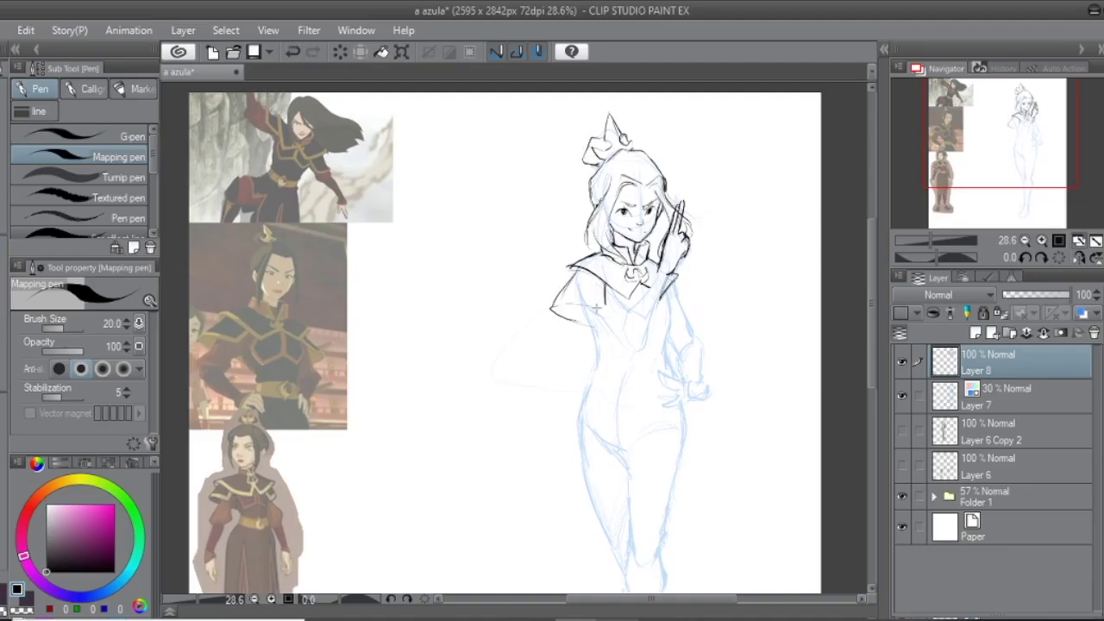
pyautogui.scroll(-1, 679, 288)
pyautogui.moveTo(662, 250)
pyautogui.mouseDown()
pyautogui.moveTo(681, 275)
pyautogui.moveTo(628, 312)
pyautogui.moveTo(639, 338)
pyautogui.mouseUp()
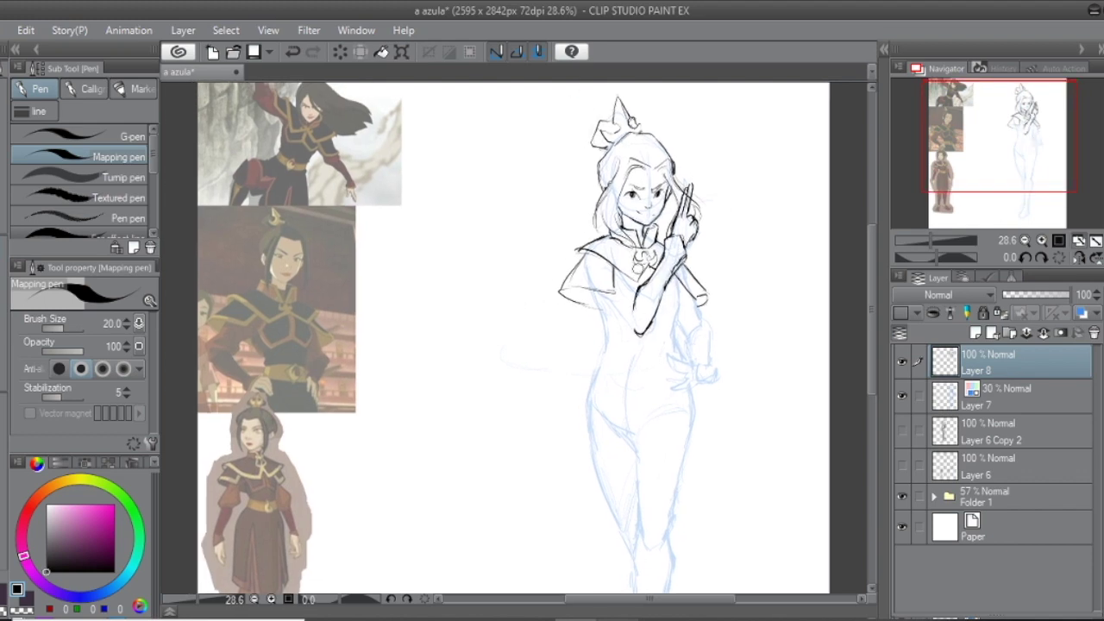
# Step: Lasso the raised hand and forearm and adjust their position and shape with transforms
pyautogui.click(943, 244)
pyautogui.moveTo(943, 244); pyautogui.dragTo(949, 244)
pyautogui.press('m')
pyautogui.moveTo(655, 214); pyautogui.dragTo(634, 373)
pyautogui.hotkey('ctrl', 't')
pyautogui.press('Return')
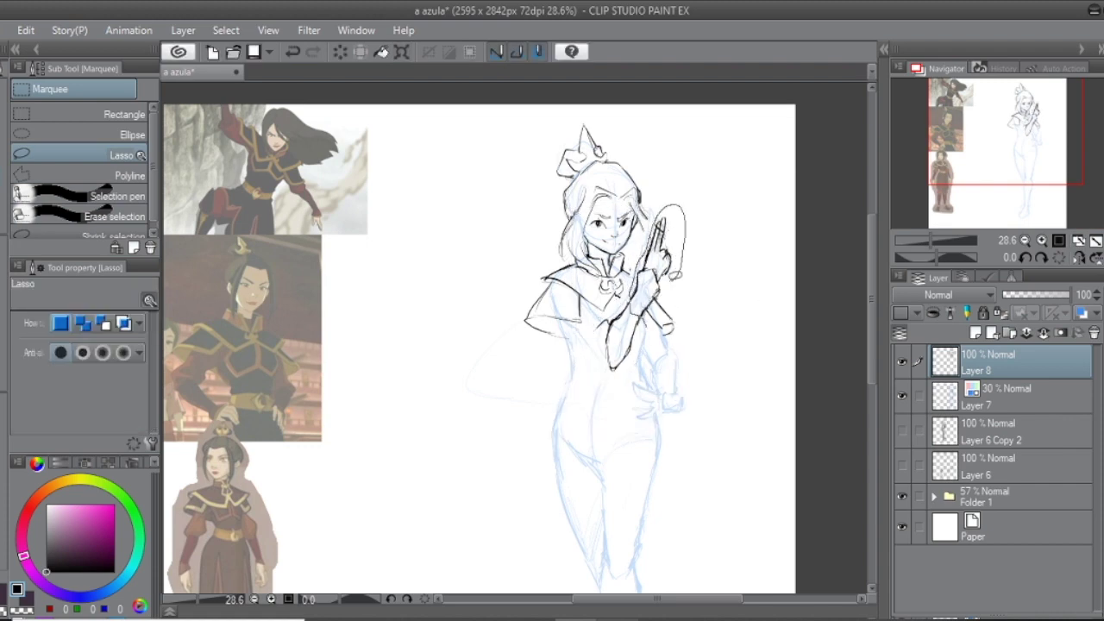
pyautogui.hotkey('ctrl', 't')
pyautogui.press('Return')
pyautogui.press('p')
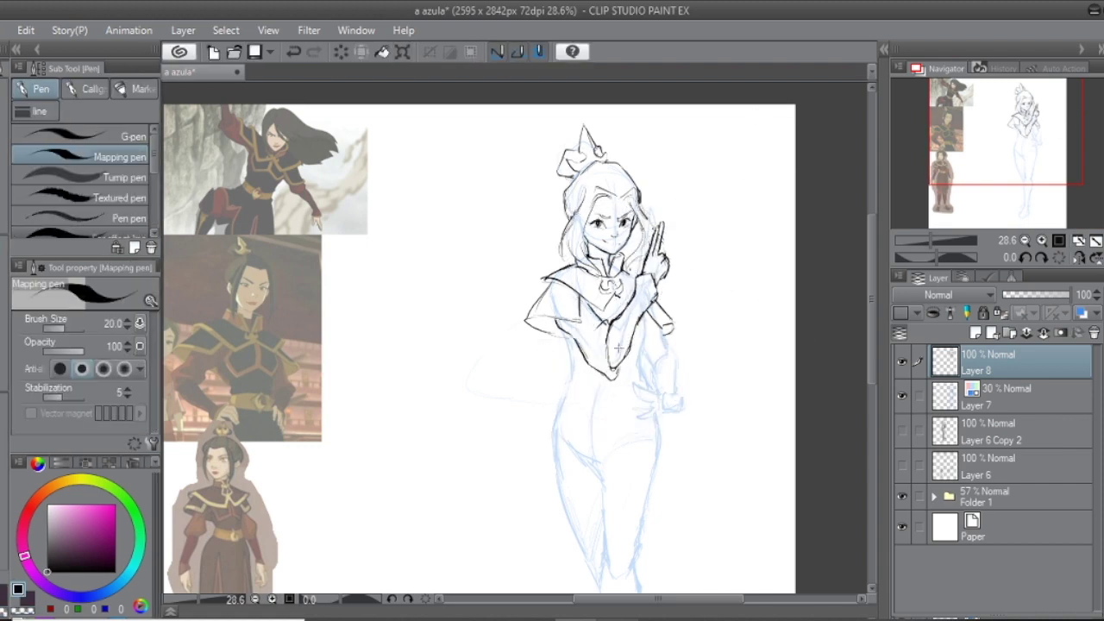
# Step: Draw the pointed chest piece, the lowered forearm with its sleeve, and the hand at the waist
pyautogui.moveTo(616, 371); pyautogui.dragTo(629, 338)
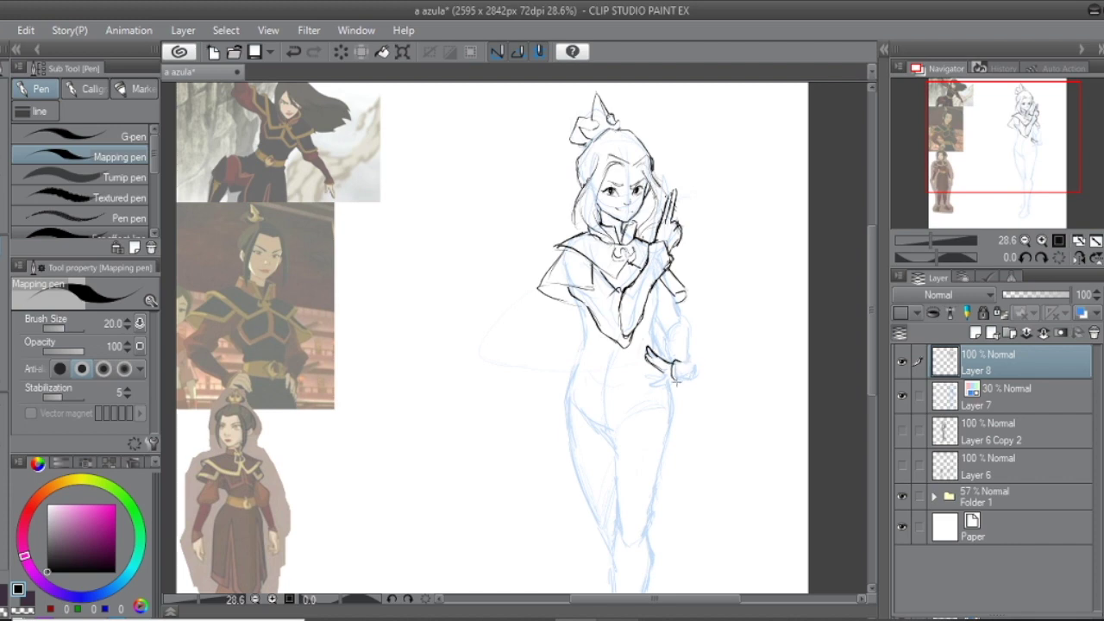
pyautogui.hotkey('ctrl', 'z')
pyautogui.moveTo(683, 324); pyautogui.dragTo(691, 386)
pyautogui.moveTo(677, 285); pyautogui.dragTo(692, 349)
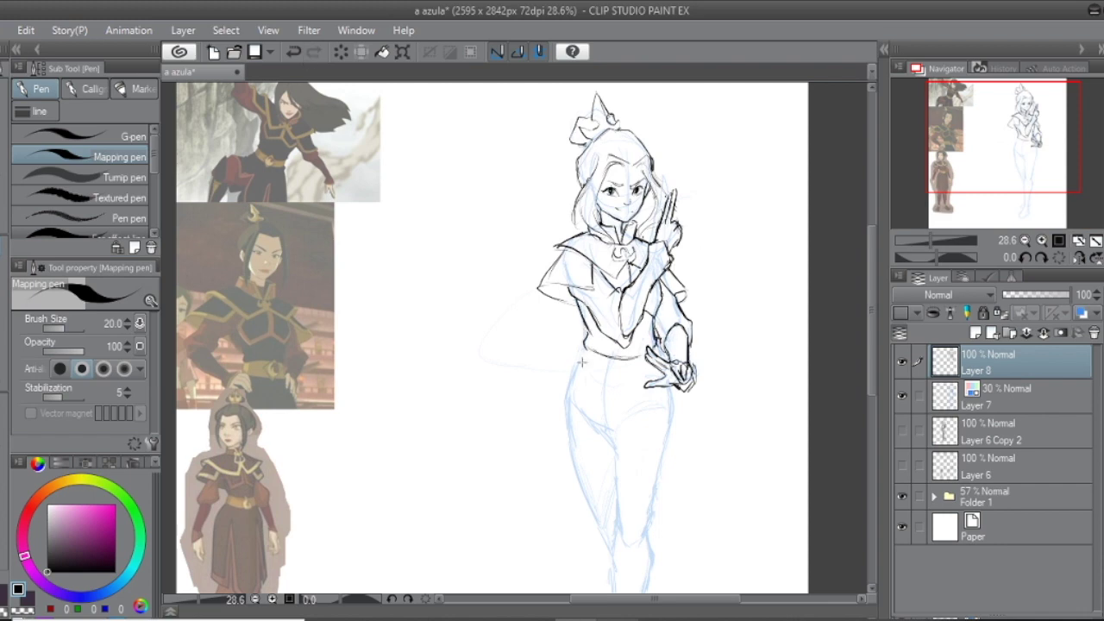
# Step: Draw the belt's diamond buckle and the long pointed skirt panels hanging over the thighs
pyautogui.moveTo(614, 365)
pyautogui.mouseDown()
pyautogui.moveTo(661, 380)
pyautogui.moveTo(642, 390)
pyautogui.mouseUp()
pyautogui.moveTo(632, 341); pyautogui.dragTo(614, 371)
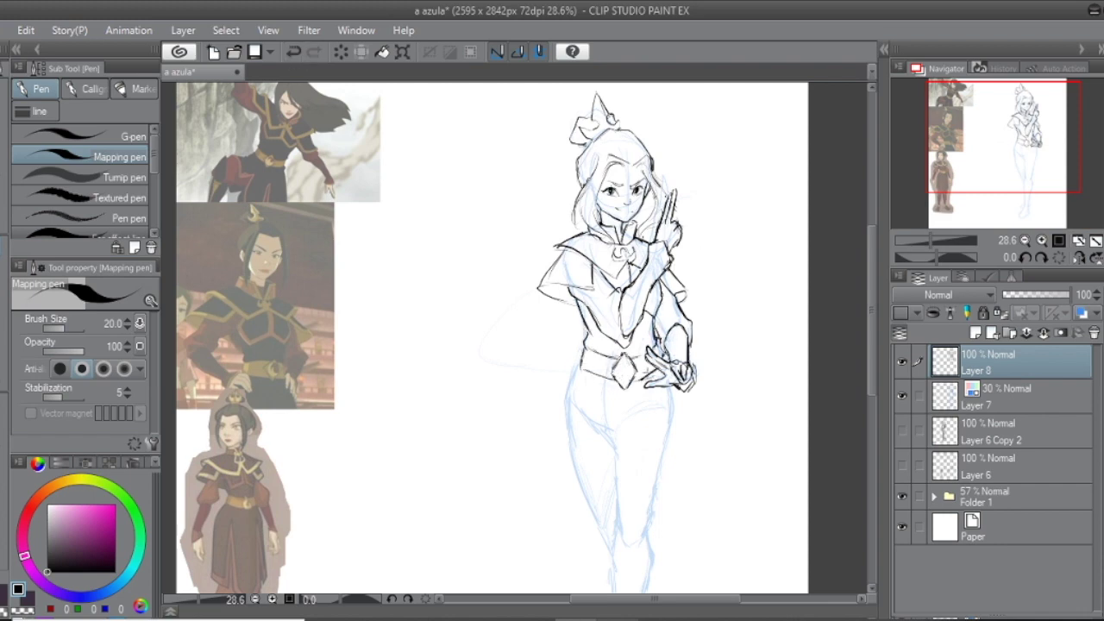
pyautogui.moveTo(983, 169); pyautogui.dragTo(983, 180)
pyautogui.moveTo(594, 354)
pyautogui.mouseDown()
pyautogui.moveTo(618, 517)
pyautogui.moveTo(667, 473)
pyautogui.mouseUp()
pyautogui.moveTo(675, 357)
pyautogui.mouseDown()
pyautogui.moveTo(645, 473)
pyautogui.moveTo(699, 378)
pyautogui.moveTo(730, 406)
pyautogui.mouseUp()
pyautogui.moveTo(647, 388); pyautogui.dragTo(706, 483)
pyautogui.moveTo(604, 364); pyautogui.dragTo(578, 488)
pyautogui.moveTo(549, 425); pyautogui.dragTo(577, 485)
pyautogui.moveTo(583, 321); pyautogui.dragTo(545, 444)
pyautogui.hotkey('ctrl', '-')
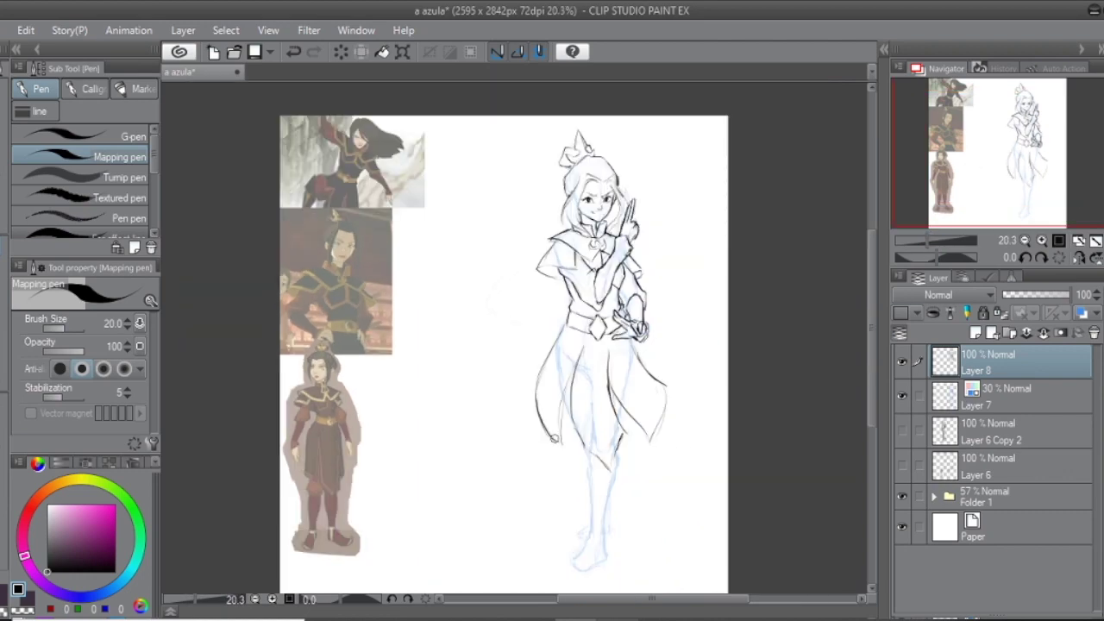
pyautogui.moveTo(662, 385); pyautogui.dragTo(654, 435)
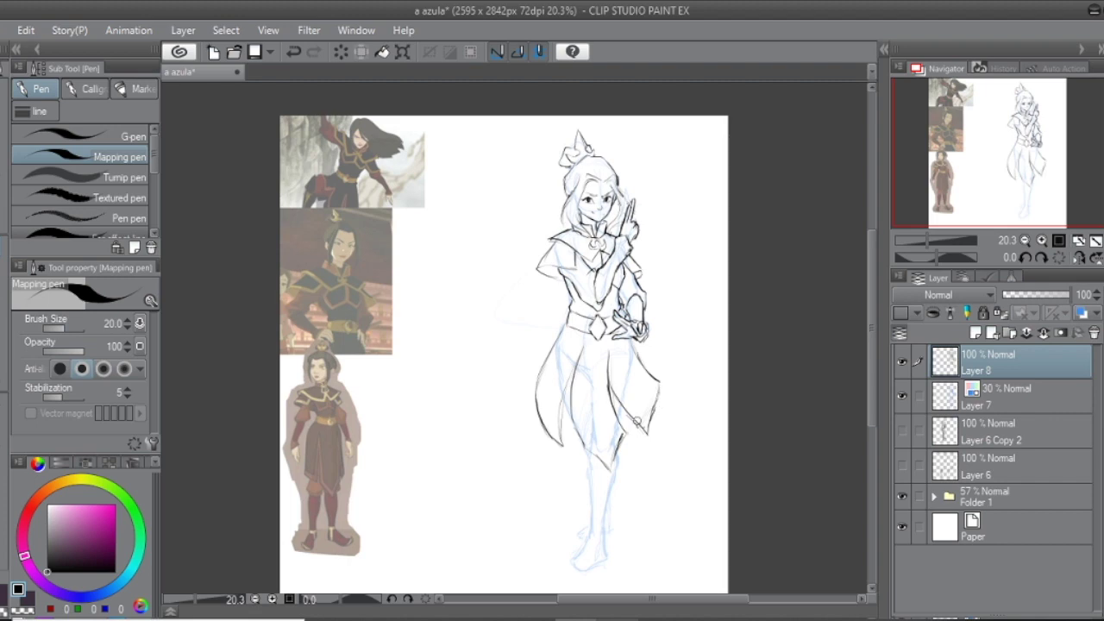
pyautogui.moveTo(621, 448)
pyautogui.mouseDown()
pyautogui.moveTo(614, 423)
pyautogui.moveTo(607, 437)
pyautogui.mouseUp()
# Step: Draw the lower legs, boots and pointed shoes below the skirt panels
pyautogui.moveTo(573, 411)
pyautogui.mouseDown()
pyautogui.moveTo(599, 440)
pyautogui.moveTo(597, 516)
pyautogui.mouseUp()
pyautogui.moveTo(578, 437)
pyautogui.mouseDown()
pyautogui.moveTo(589, 511)
pyautogui.moveTo(568, 544)
pyautogui.mouseUp()
pyautogui.moveTo(595, 507); pyautogui.dragTo(597, 546)
pyautogui.moveTo(611, 443)
pyautogui.mouseDown()
pyautogui.moveTo(605, 511)
pyautogui.moveTo(553, 501)
pyautogui.moveTo(604, 552)
pyautogui.mouseUp()
pyautogui.press('m')
pyautogui.hotkey('ctrl', 'd')
pyautogui.press('p')
pyautogui.press('c')
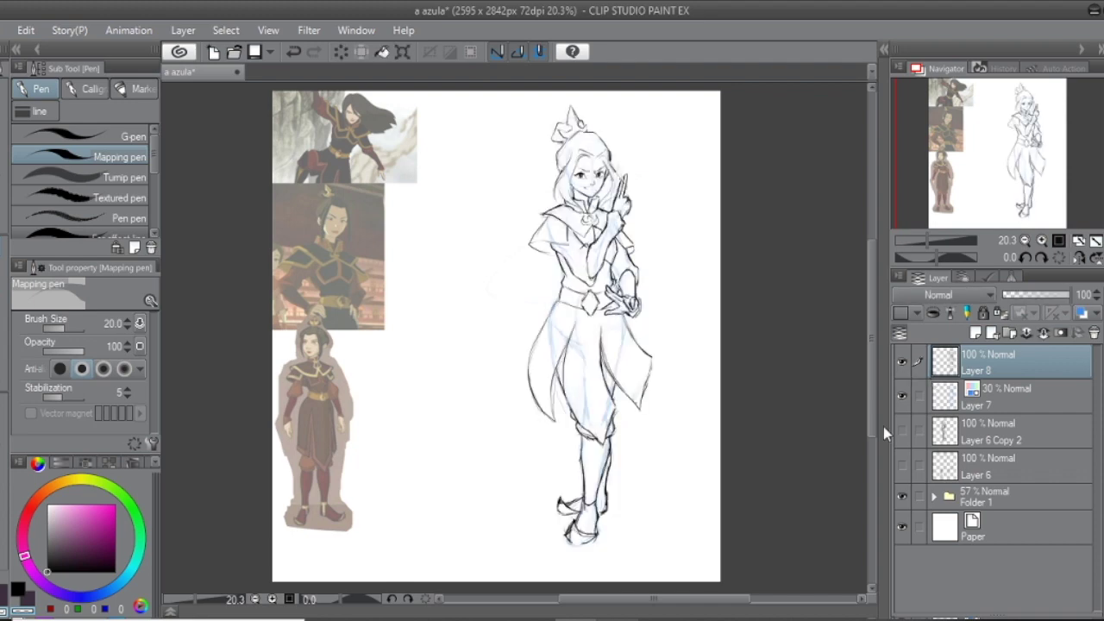
pyautogui.press('c')
pyautogui.moveTo(602, 495); pyautogui.dragTo(606, 512)
# Step: Hide the blue guide sketch and remove the lower legs from a copy of the line drawing
pyautogui.click(902, 396)
pyautogui.moveTo(632, 460)
pyautogui.mouseDown()
pyautogui.moveTo(569, 405)
pyautogui.moveTo(599, 461)
pyautogui.mouseUp()
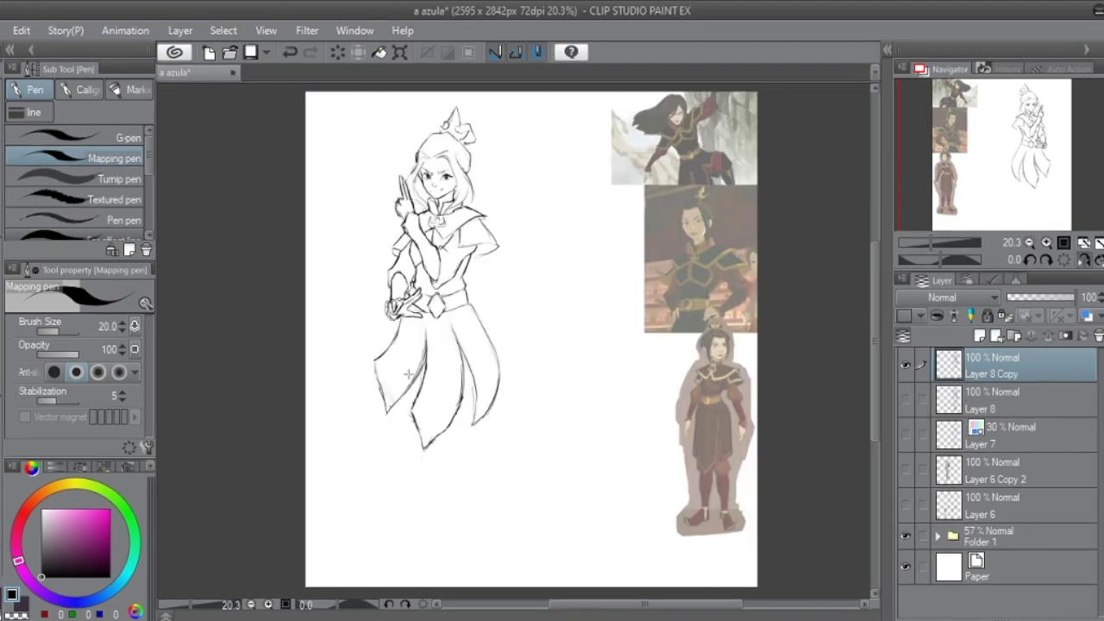
# Step: Check the figure's balance in mirrored view and try a transform on the line drawing
pyautogui.press('h')
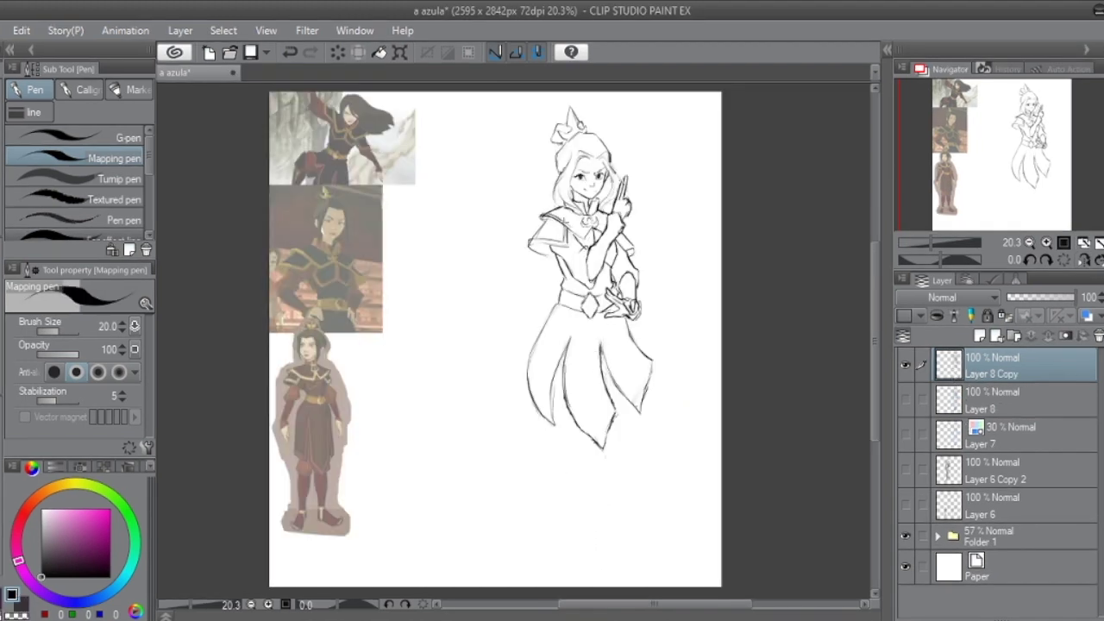
pyautogui.press('h')
pyautogui.press('h')
pyautogui.press('h')
pyautogui.press('m')
pyautogui.hotkey('ctrl', 't')
pyautogui.press('h')
pyautogui.press('Escape')
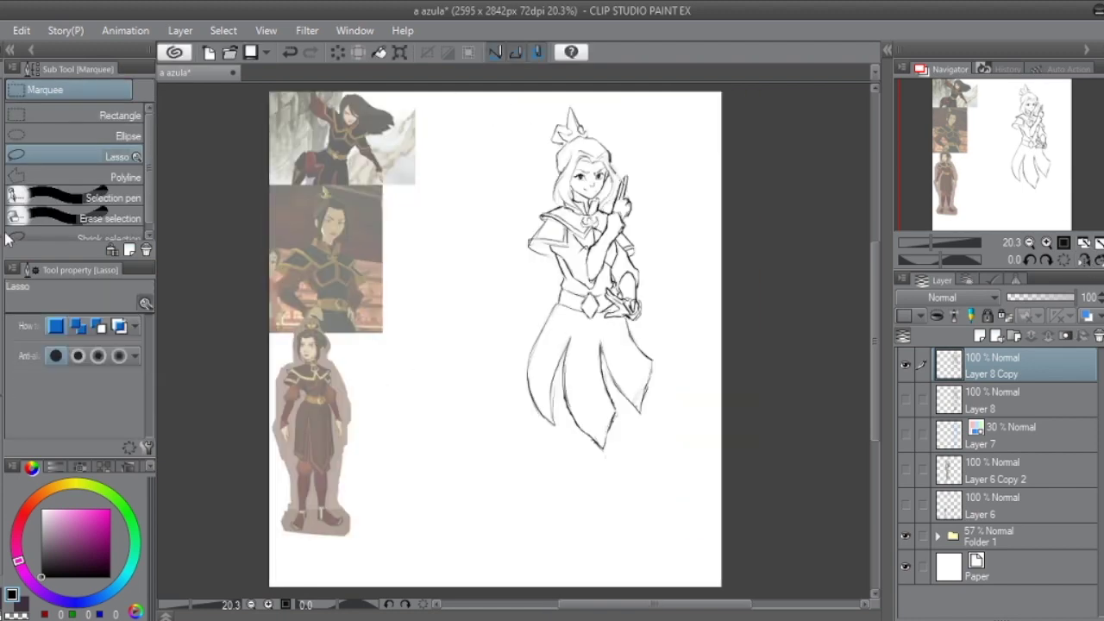
# Step: Try a rough sketch of the legs on a new layer below the line drawing, check it mirrored and clear it
pyautogui.press('p')
pyautogui.hotkey('ctrl', 'shift', 'n')
pyautogui.moveTo(618, 327)
pyautogui.mouseDown()
pyautogui.moveTo(620, 539)
pyautogui.moveTo(604, 552)
pyautogui.mouseUp()
pyautogui.hotkey('ctrl', 'z')
pyautogui.moveTo(559, 317); pyautogui.dragTo(621, 498)
pyautogui.hotkey('ctrl', 'z')
pyautogui.moveTo(575, 395)
pyautogui.mouseDown()
pyautogui.moveTo(605, 502)
pyautogui.moveTo(586, 522)
pyautogui.mouseUp()
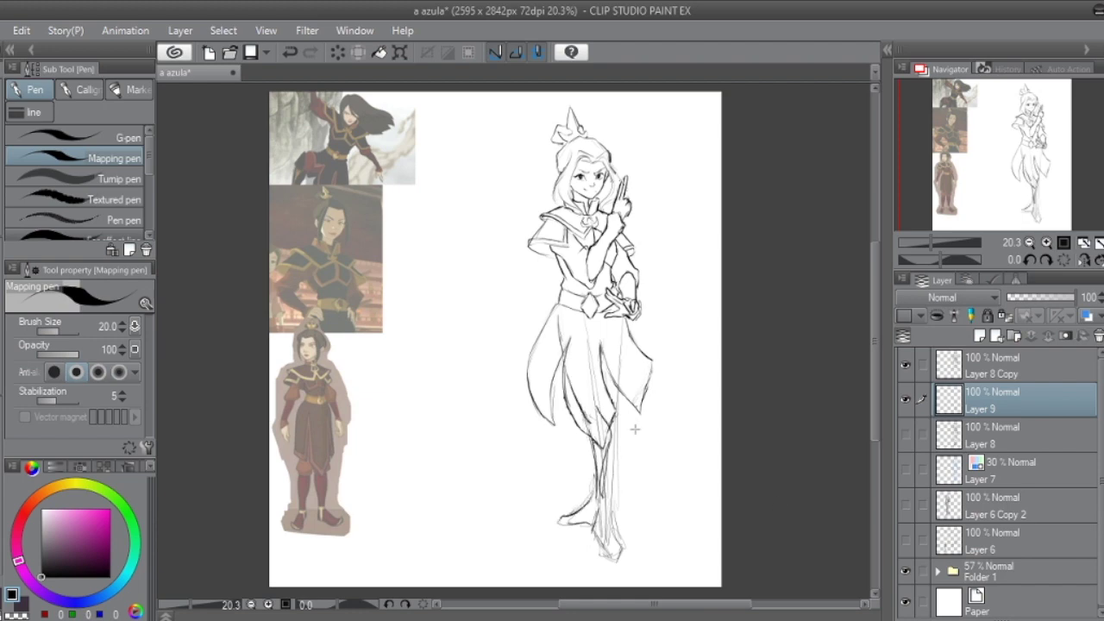
pyautogui.moveTo(604, 414); pyautogui.dragTo(625, 518)
pyautogui.hotkey('ctrl', 'z')
pyautogui.press('h')
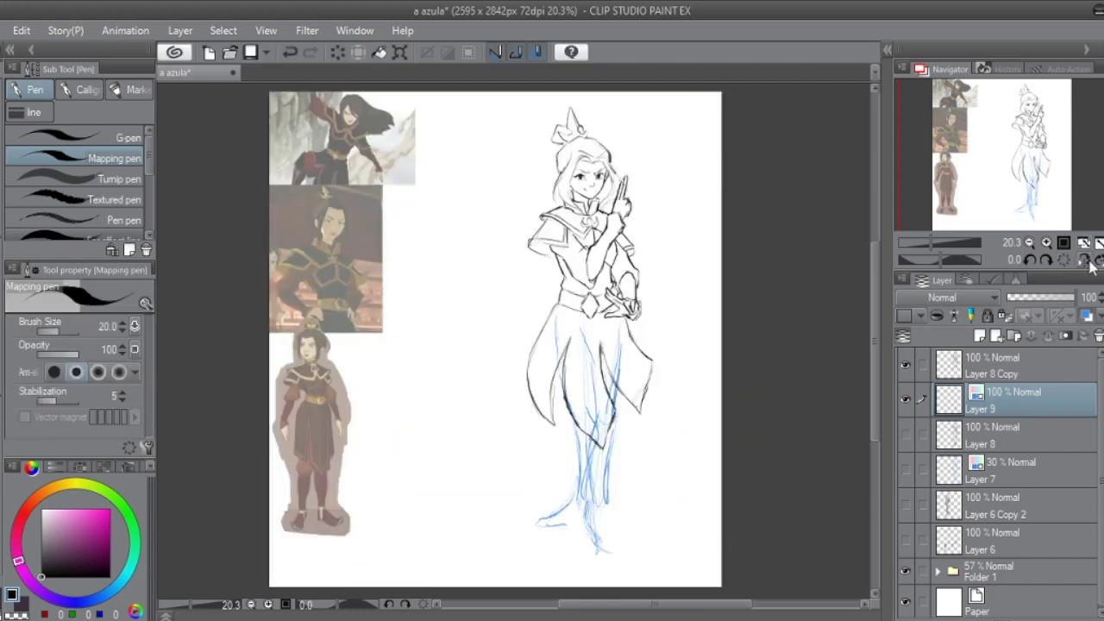
pyautogui.press('h')
pyautogui.press('Delete')
# Step: Sketch the legs again from the belt down to the feet and transform the sketch in mirrored view
pyautogui.moveTo(581, 321); pyautogui.dragTo(608, 542)
pyautogui.moveTo(615, 312); pyautogui.dragTo(620, 524)
pyautogui.moveTo(561, 321); pyautogui.dragTo(594, 428)
pyautogui.moveTo(634, 457); pyautogui.dragTo(612, 517)
pyautogui.click(290, 53)
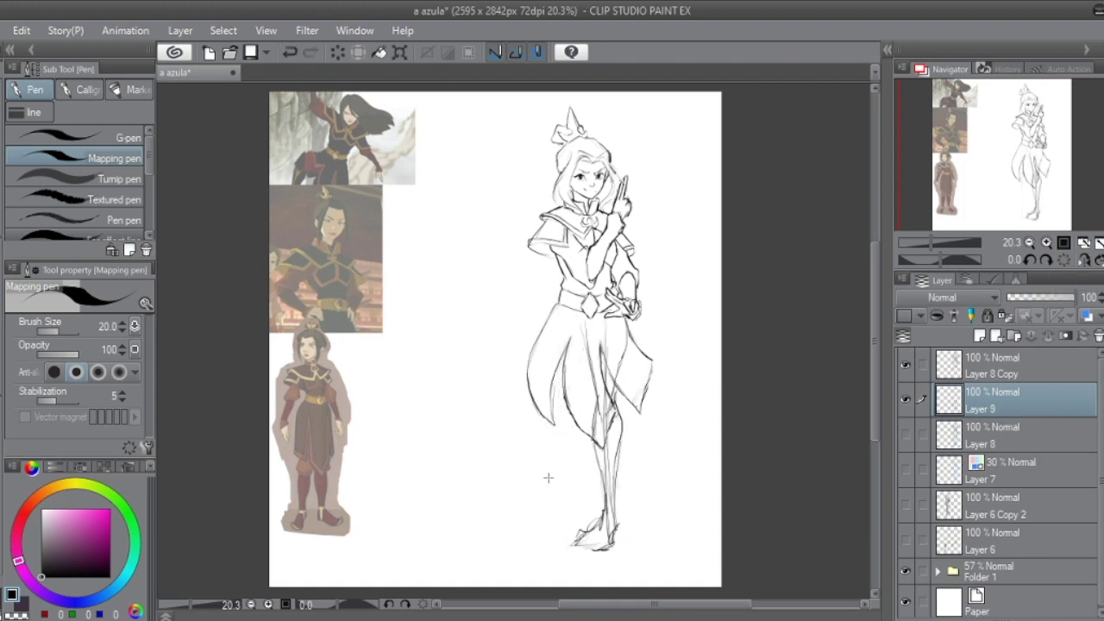
pyautogui.moveTo(559, 311); pyautogui.dragTo(604, 492)
pyautogui.press('h')
pyautogui.hotkey('ctrl', 't')
pyautogui.press('Return')
pyautogui.press('h')
# Step: Rework the leg sketch on a duplicate of its layer, defining both calves and feet, and check it mirrored
pyautogui.hotkey('ctrl', 'shift', 'd')
pyautogui.moveTo(614, 492); pyautogui.dragTo(608, 539)
pyautogui.moveTo(590, 405); pyautogui.dragTo(593, 509)
pyautogui.press('h')
pyautogui.press('h')
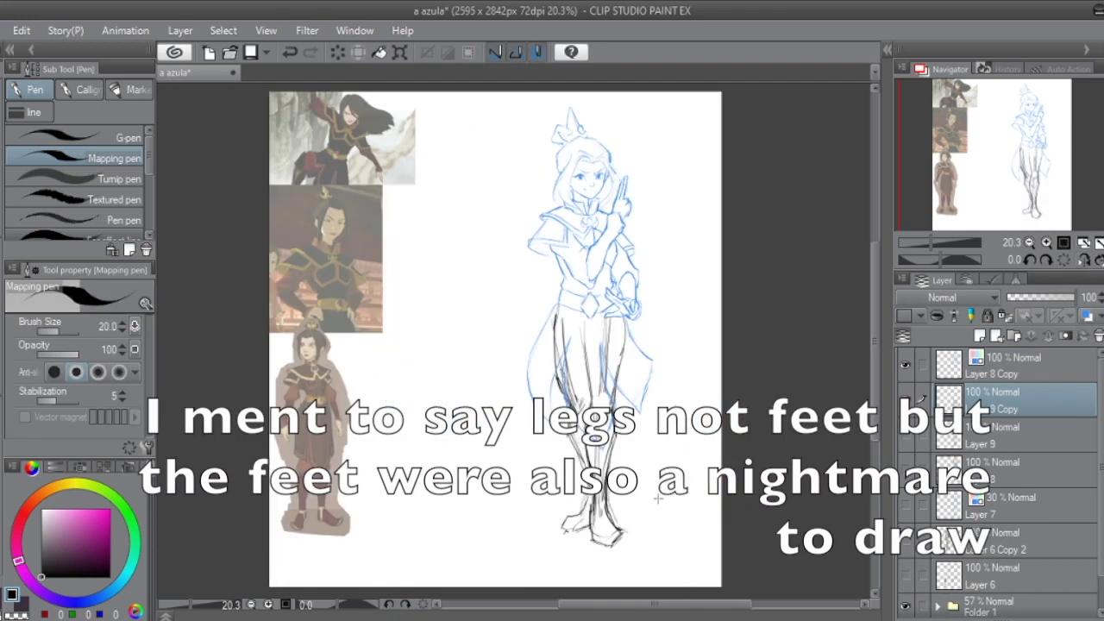
# Step: Draw the puffed trouser hems and the boots on Layer 8 Copy over the blue leg guide
pyautogui.click(1040, 363)
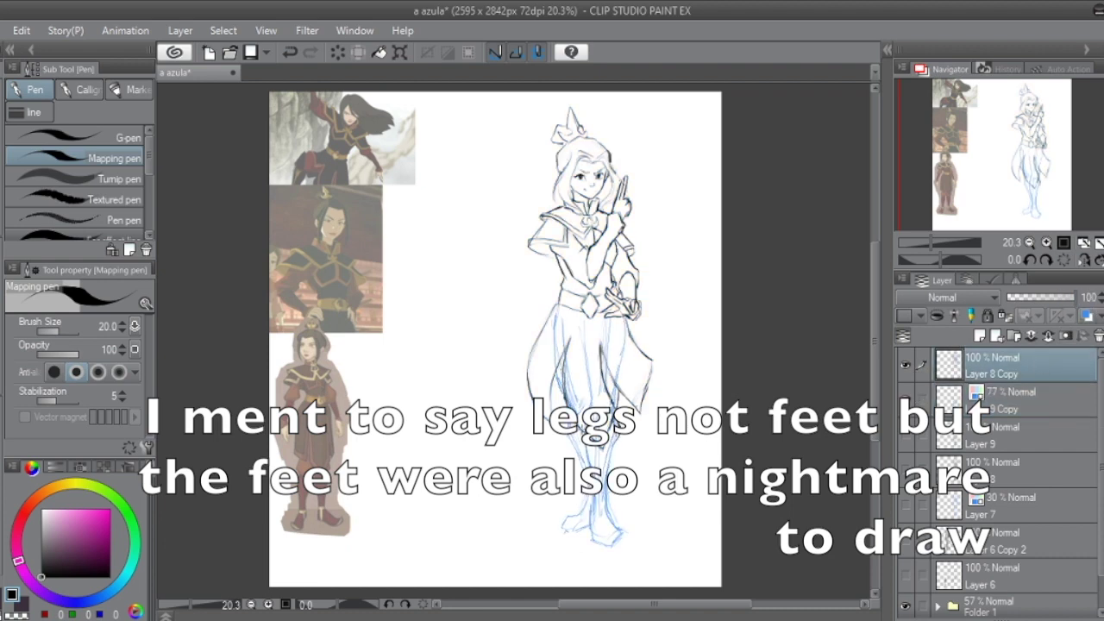
pyautogui.click(905, 399)
pyautogui.moveTo(589, 448); pyautogui.dragTo(608, 526)
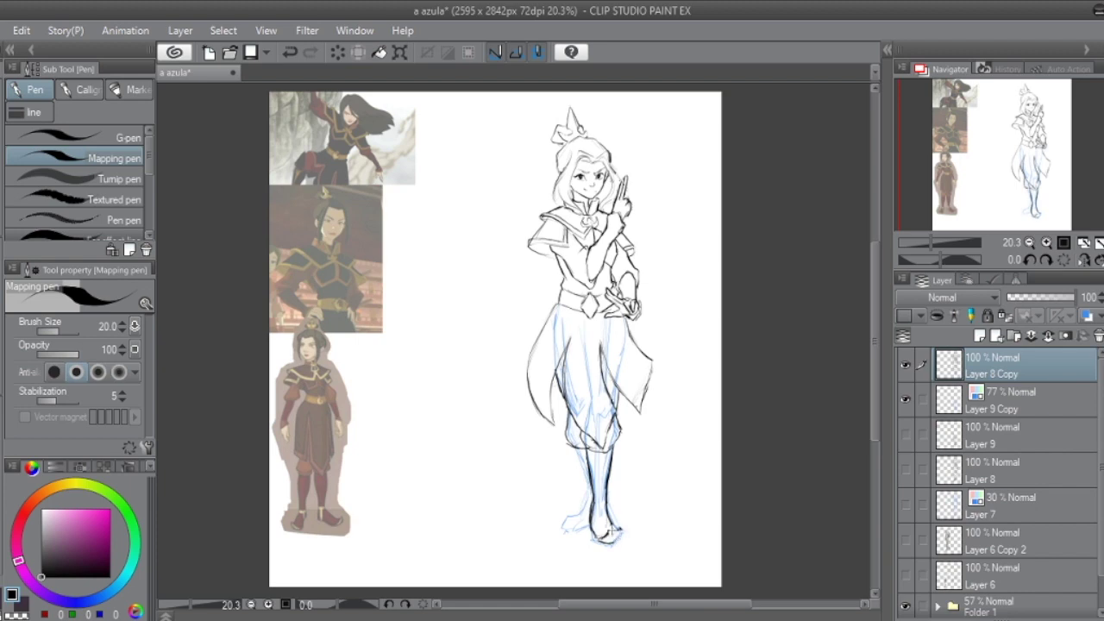
# Step: Compare the boots with the blue leg guide, hide the guide and add inner trim lines to the skirt panels
pyautogui.click(905, 398)
pyautogui.click(905, 398)
pyautogui.click(905, 399)
pyautogui.click(905, 398)
pyautogui.click(905, 399)
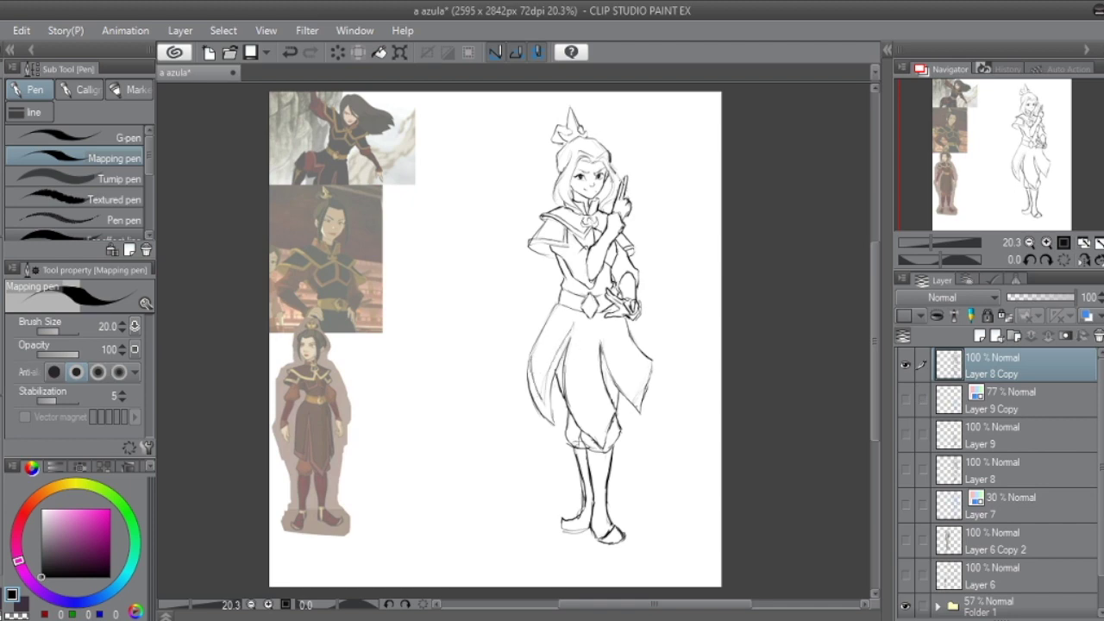
pyautogui.moveTo(566, 330); pyautogui.dragTo(580, 418)
pyautogui.moveTo(596, 337); pyautogui.dragTo(601, 417)
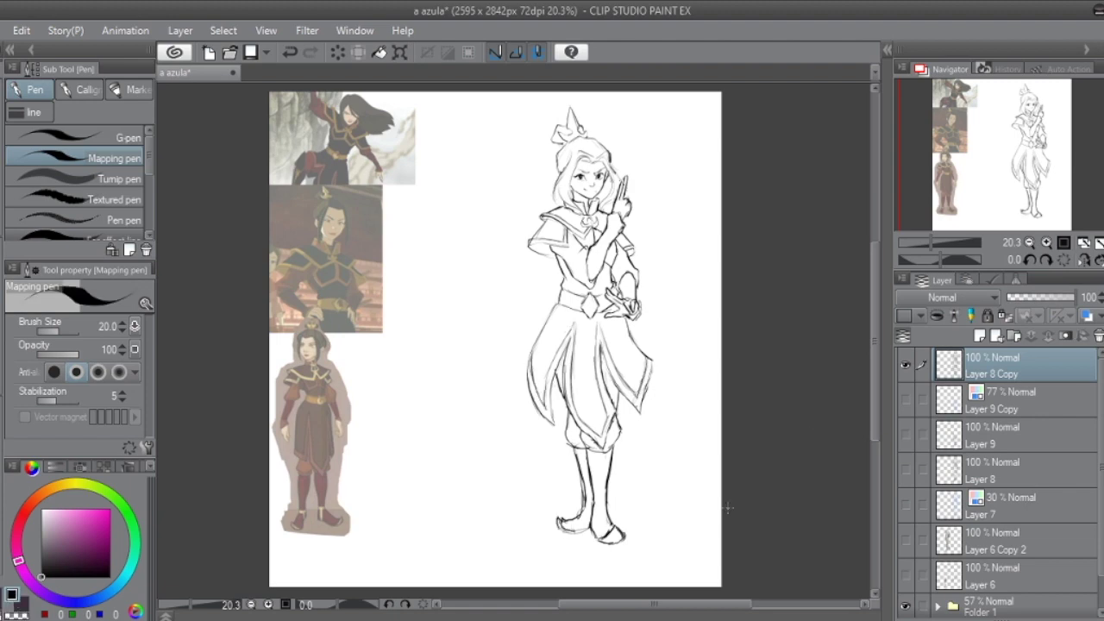
# Step: Replace the viewer's-left boot with a sideways-pointing curled shoe drawn on a new layer
pyautogui.click(980, 336)
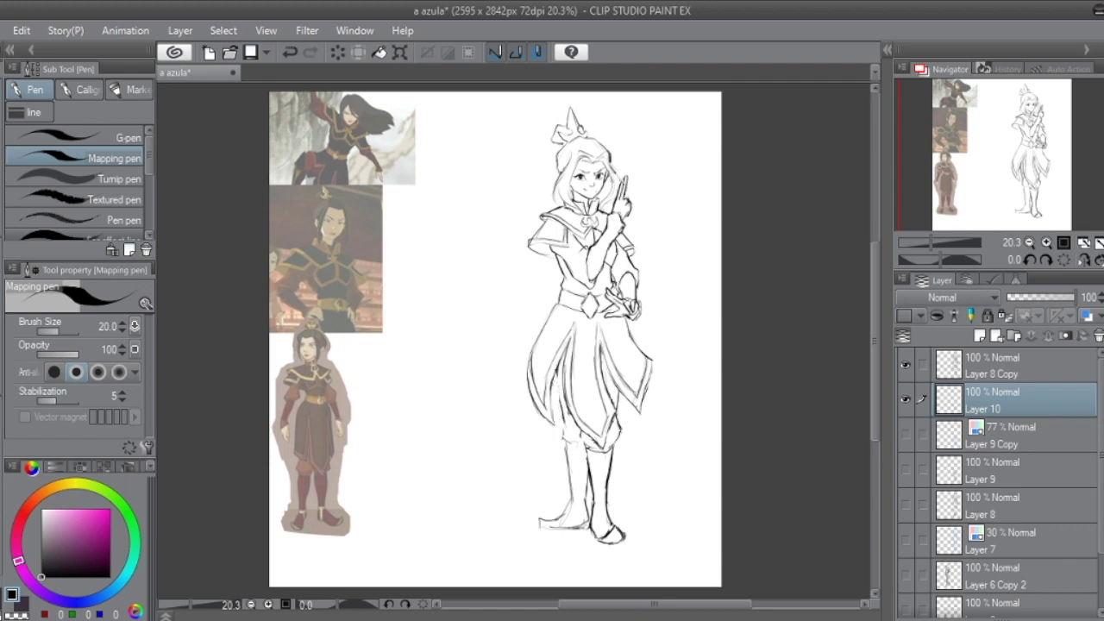
pyautogui.hotkey('alt', ']')
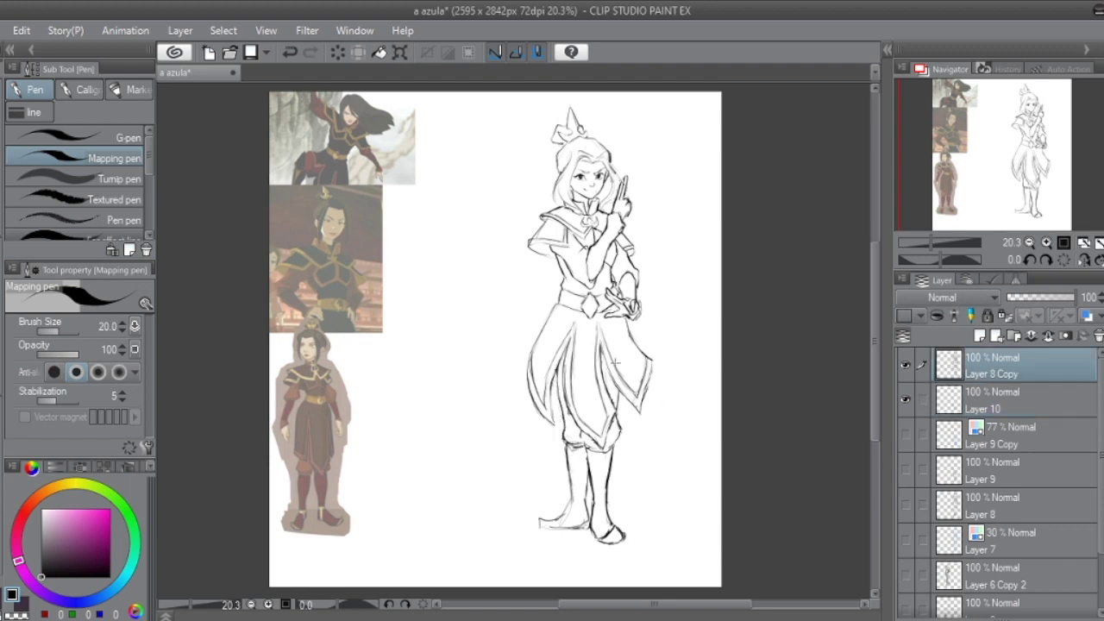
pyautogui.hotkey('alt', '[')
pyautogui.moveTo(554, 512)
pyautogui.mouseDown()
pyautogui.moveTo(537, 526)
pyautogui.moveTo(581, 523)
pyautogui.mouseUp()
pyautogui.moveTo(593, 506)
pyautogui.mouseDown()
pyautogui.moveTo(595, 526)
pyautogui.moveTo(566, 525)
pyautogui.moveTo(575, 511)
pyautogui.moveTo(540, 526)
pyautogui.mouseUp()
pyautogui.hotkey('ctrl', 'z')
pyautogui.hotkey('ctrl', 'z')
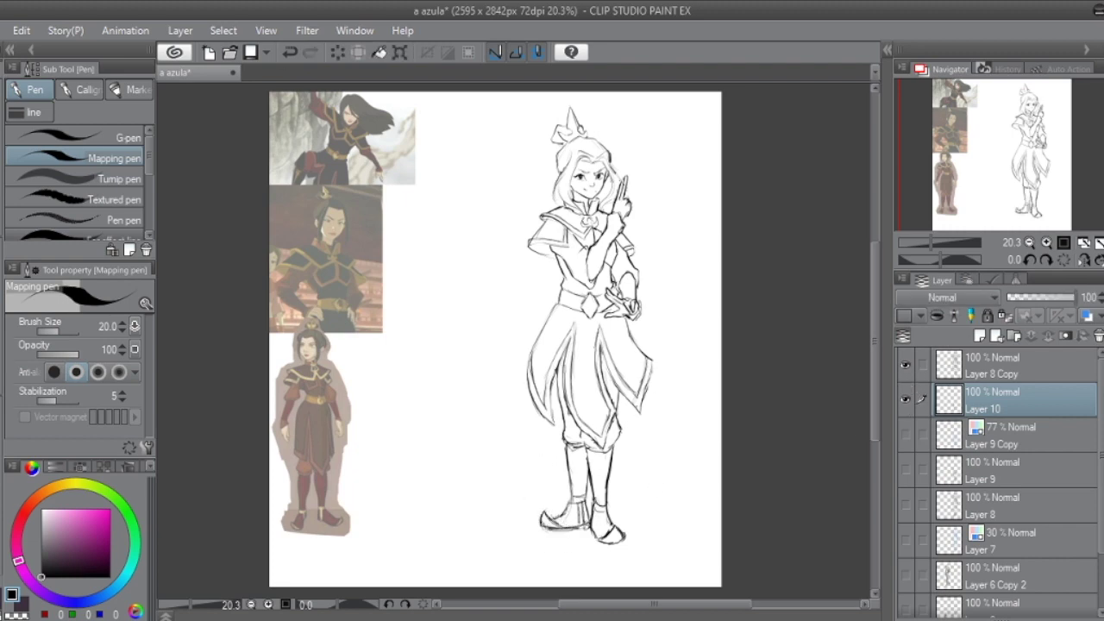
# Step: Hide that boot version and draw the viewer's-left lower leg and curled shoe again on a new layer
pyautogui.hotkey('ctrl', 'shift', 'n')
pyautogui.click(905, 434)
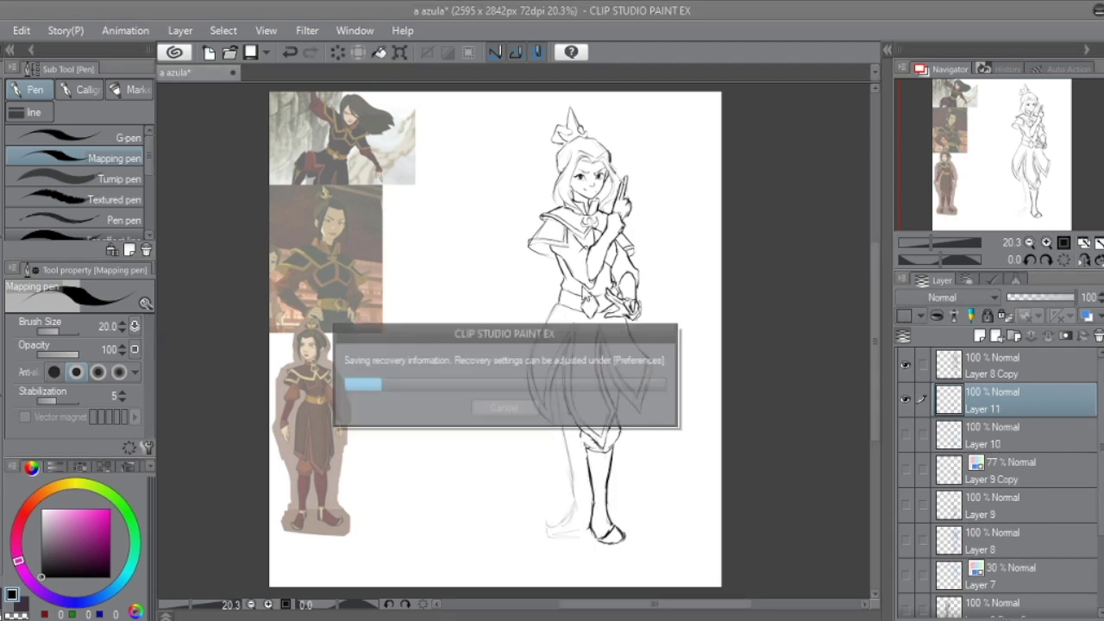
pyautogui.moveTo(563, 421); pyautogui.dragTo(576, 504)
pyautogui.moveTo(569, 466); pyautogui.dragTo(571, 521)
pyautogui.moveTo(579, 519)
pyautogui.mouseDown()
pyautogui.moveTo(551, 541)
pyautogui.moveTo(589, 528)
pyautogui.mouseUp()
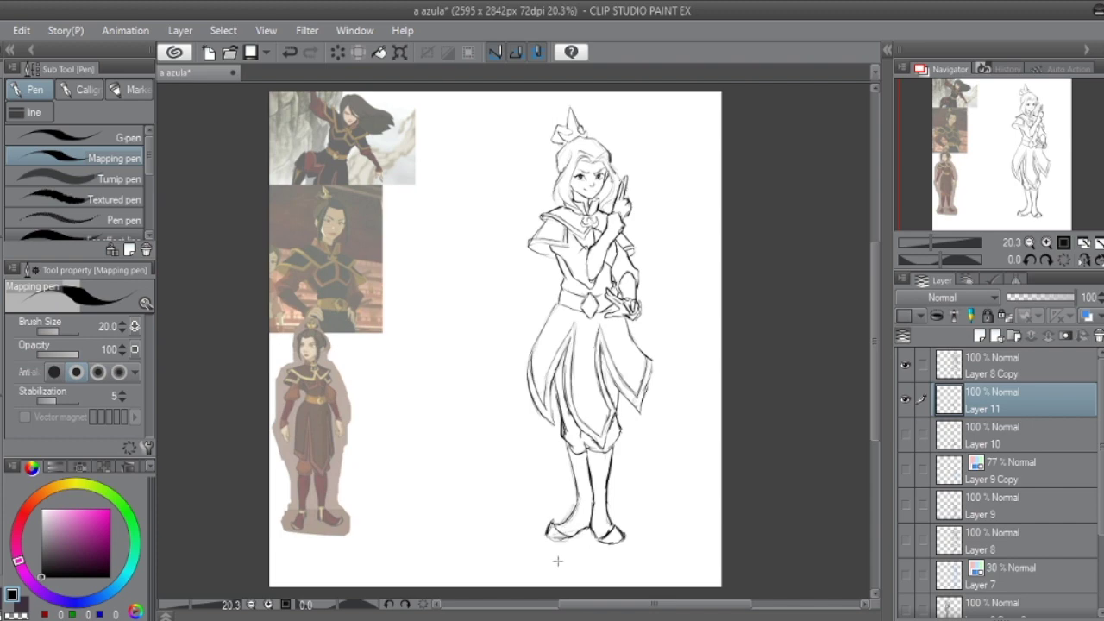
# Step: Adjust the new boot's lines and draw the ankle bands on the boots
pyautogui.press('m')
pyautogui.moveTo(506, 449); pyautogui.dragTo(578, 466)
pyautogui.hotkey('ctrl', 'd')
pyautogui.press('p')
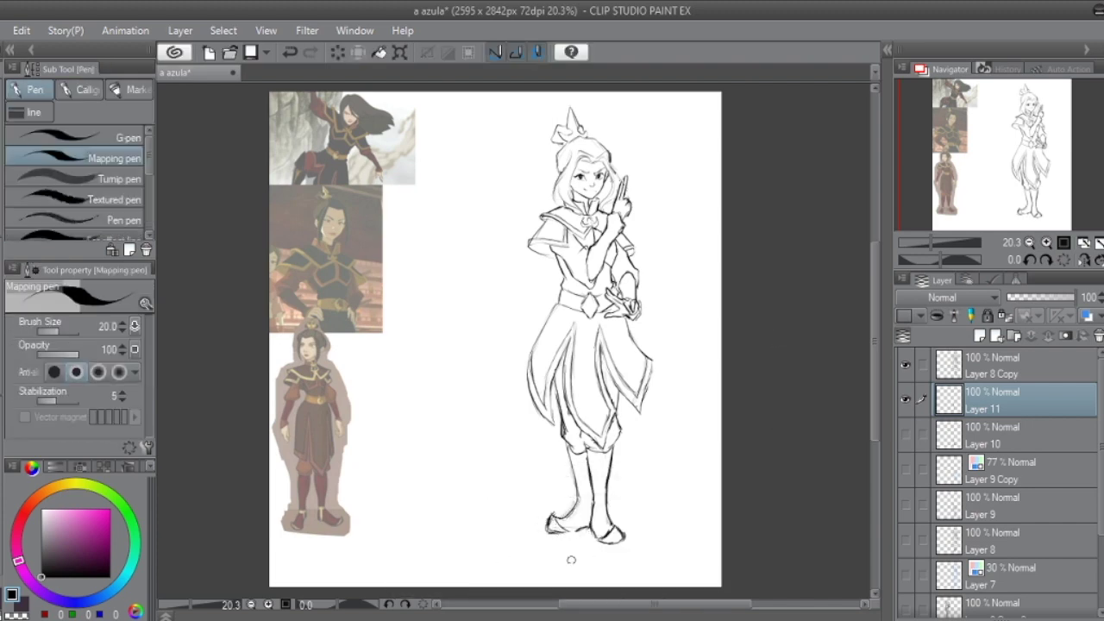
pyautogui.moveTo(594, 501)
pyautogui.mouseDown()
pyautogui.moveTo(603, 528)
pyautogui.moveTo(579, 444)
pyautogui.mouseUp()
pyautogui.moveTo(579, 493); pyautogui.dragTo(600, 498)
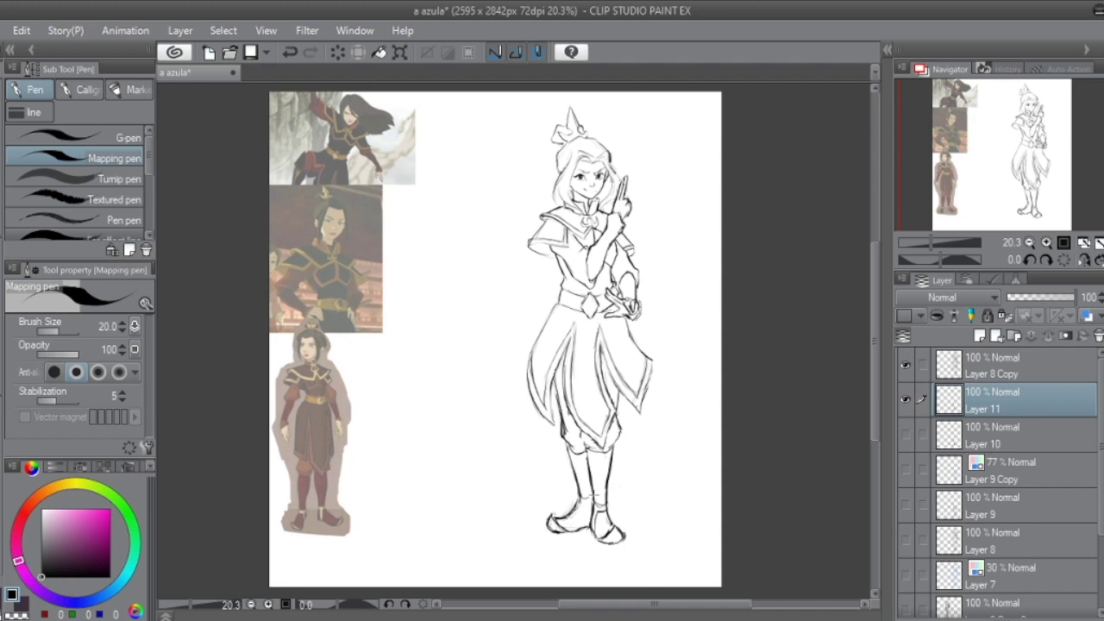
# Step: Check the standing figure in mirrored view
pyautogui.click(1086, 259)
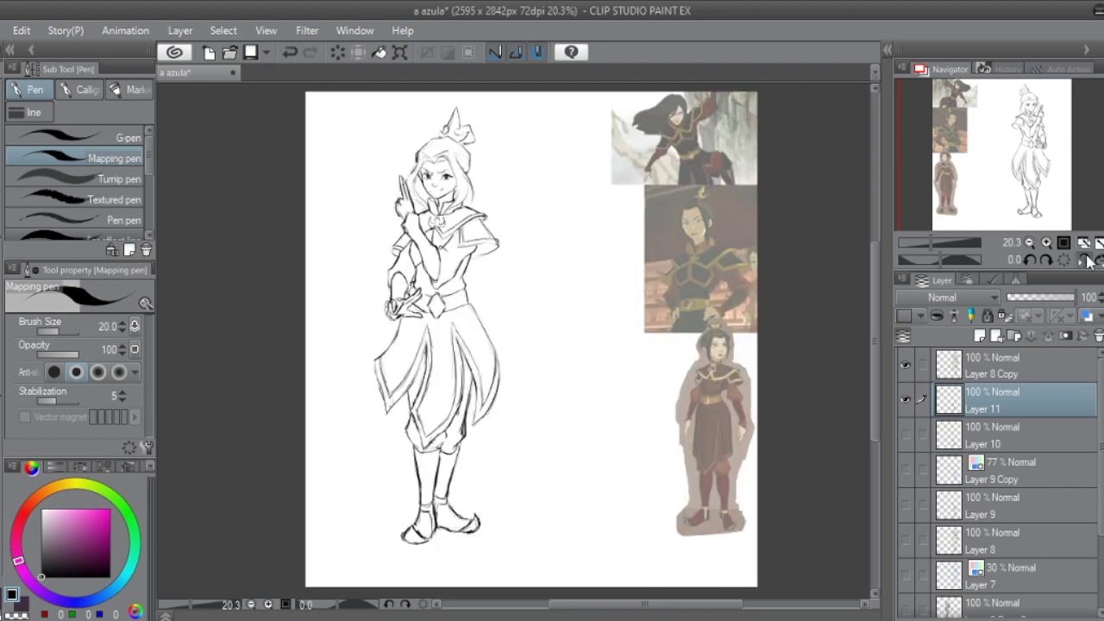
pyautogui.hotkey('alt', ']')
pyautogui.press('h')
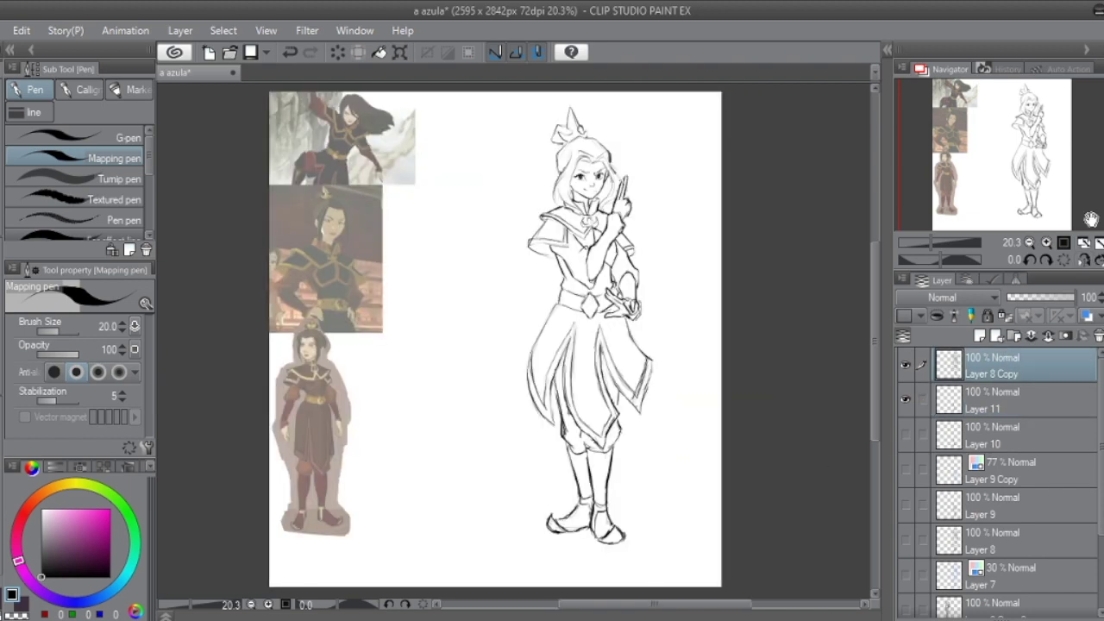
# Step: Try another version of the viewer's-left leg on a new layer, then switch back to the Layer 11 version
pyautogui.click(904, 399)
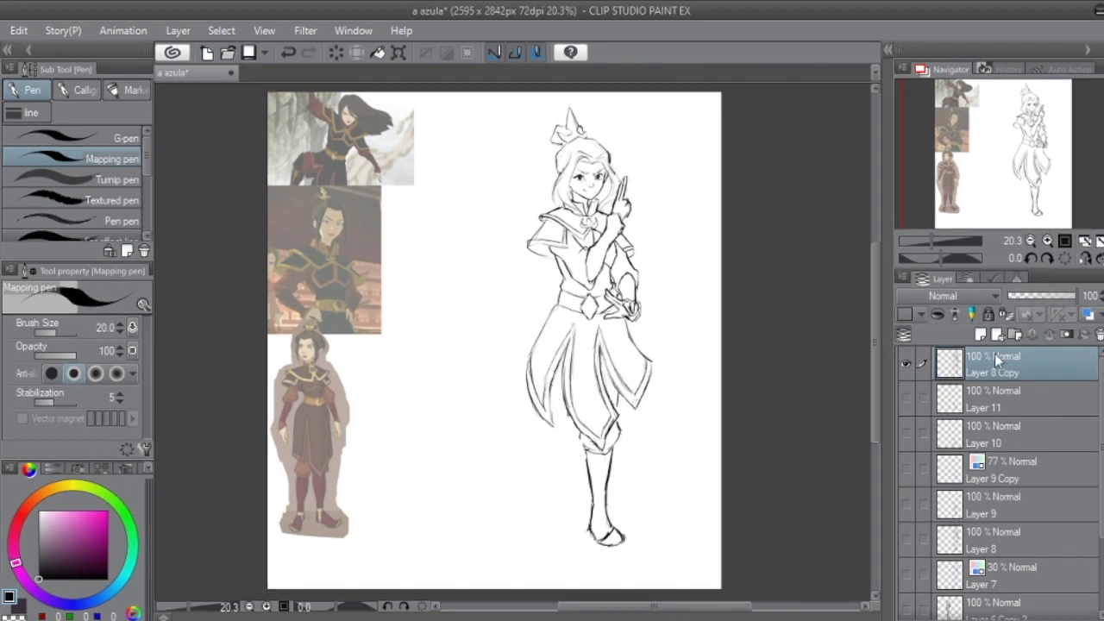
pyautogui.click(981, 335)
pyautogui.moveTo(573, 349); pyautogui.dragTo(560, 466)
pyautogui.moveTo(552, 371)
pyautogui.mouseDown()
pyautogui.moveTo(592, 467)
pyautogui.moveTo(568, 523)
pyautogui.mouseUp()
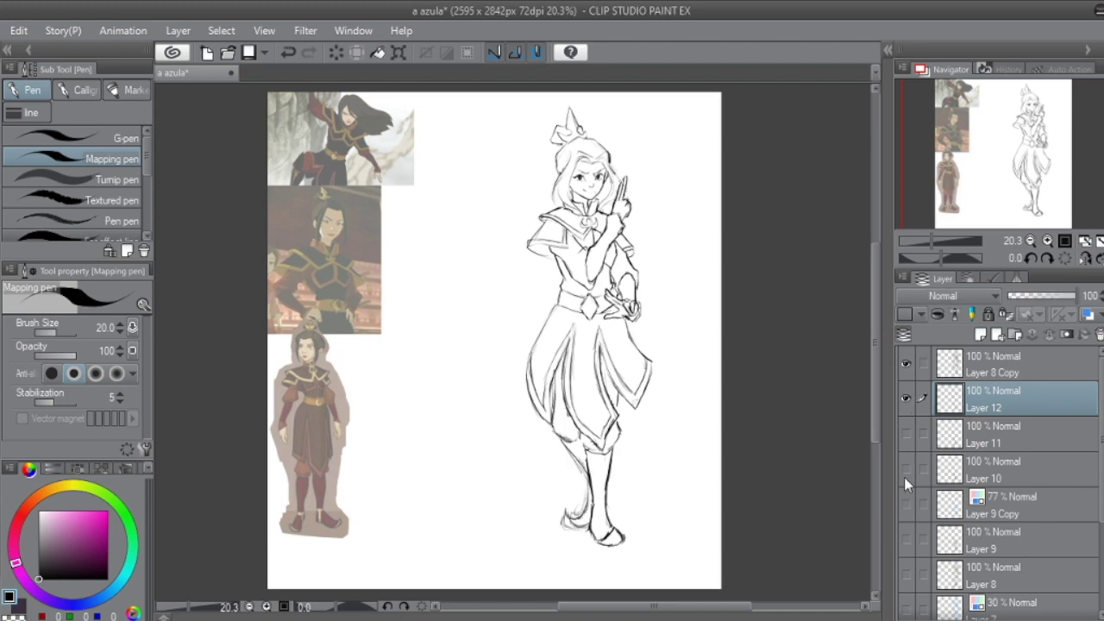
pyautogui.click(905, 434)
pyautogui.click(905, 399)
# Step: Shift the viewer's-right skirt panel slightly outward on Layer 8 Copy and redraw the tip of the opposite panel
pyautogui.click(992, 362)
pyautogui.click(10, 596)
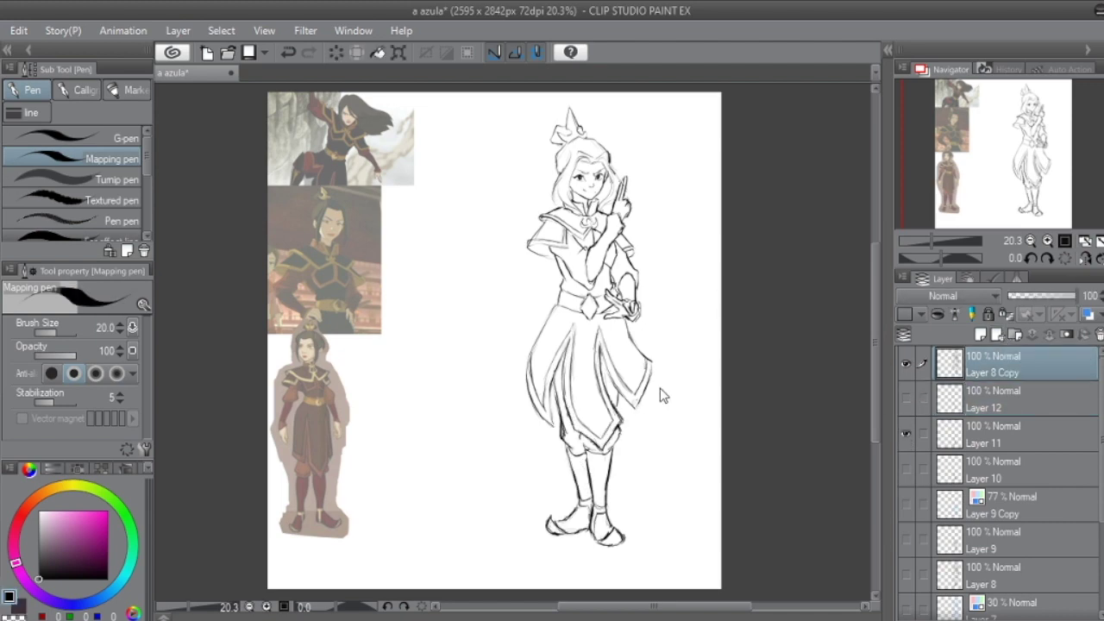
pyautogui.press('m')
pyautogui.moveTo(621, 340); pyautogui.dragTo(622, 466)
pyautogui.hotkey('ctrl', 't')
pyautogui.moveTo(661, 384); pyautogui.dragTo(666, 379)
pyautogui.press('Return')
pyautogui.hotkey('ctrl', 'd')
pyautogui.press('p')
pyautogui.hotkey('ctrl', 'z')
pyautogui.moveTo(528, 390); pyautogui.dragTo(552, 419)
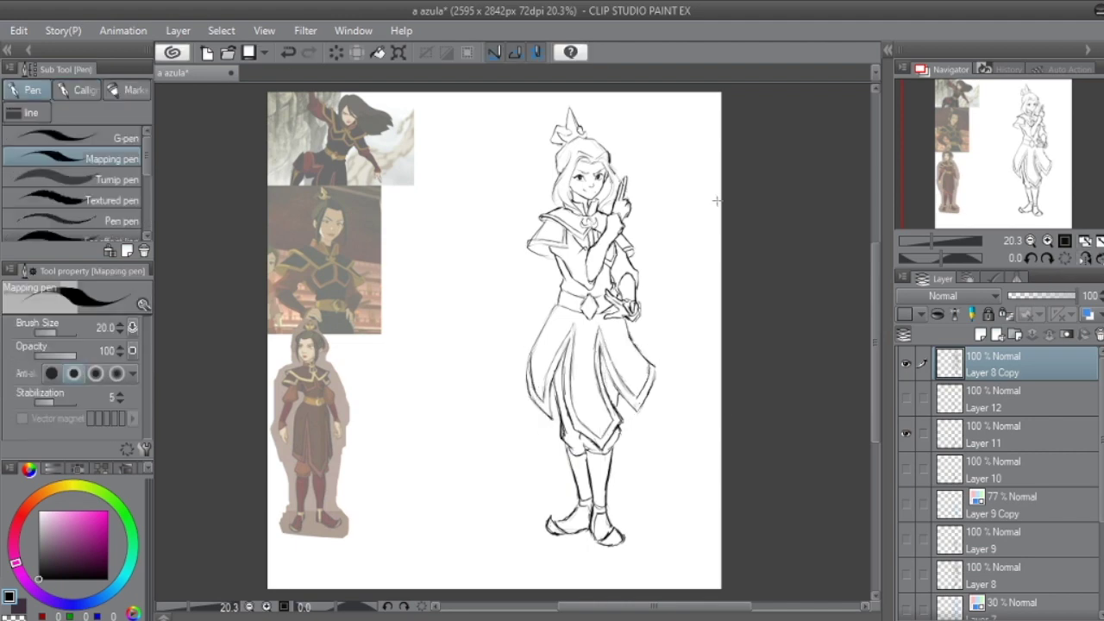
# Step: Redraw the outer hair line between the forehead and the raised fingers
pyautogui.scroll(2, 979, 176)
pyautogui.moveTo(979, 176); pyautogui.dragTo(980, 142)
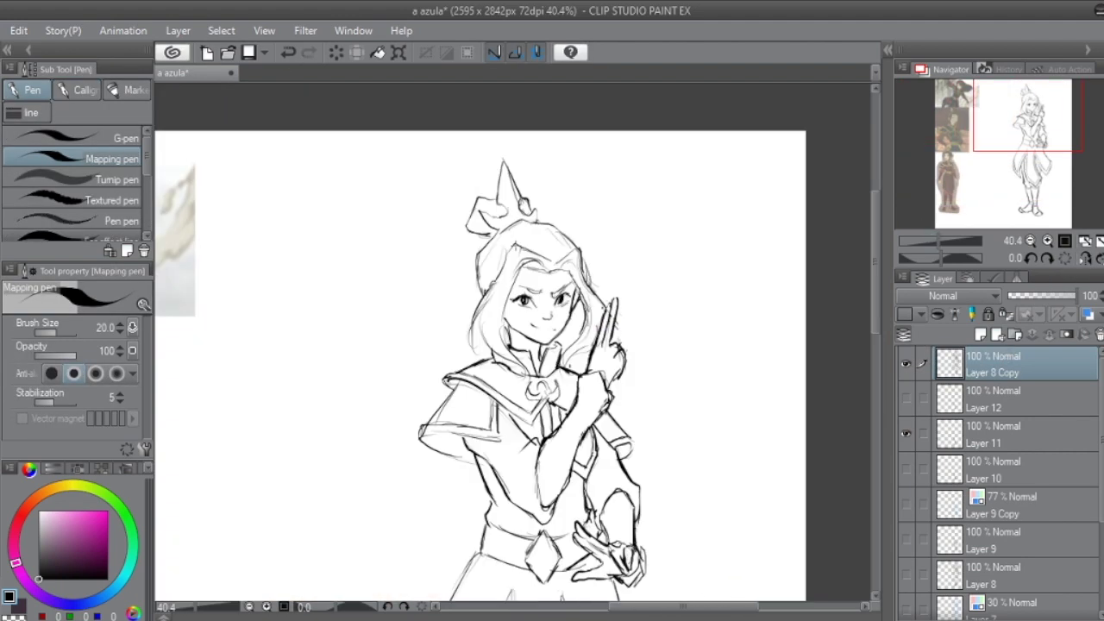
pyautogui.hotkey('ctrl', 'z')
pyautogui.moveTo(580, 261); pyautogui.dragTo(604, 309)
pyautogui.scroll(-2, 1092, 218)
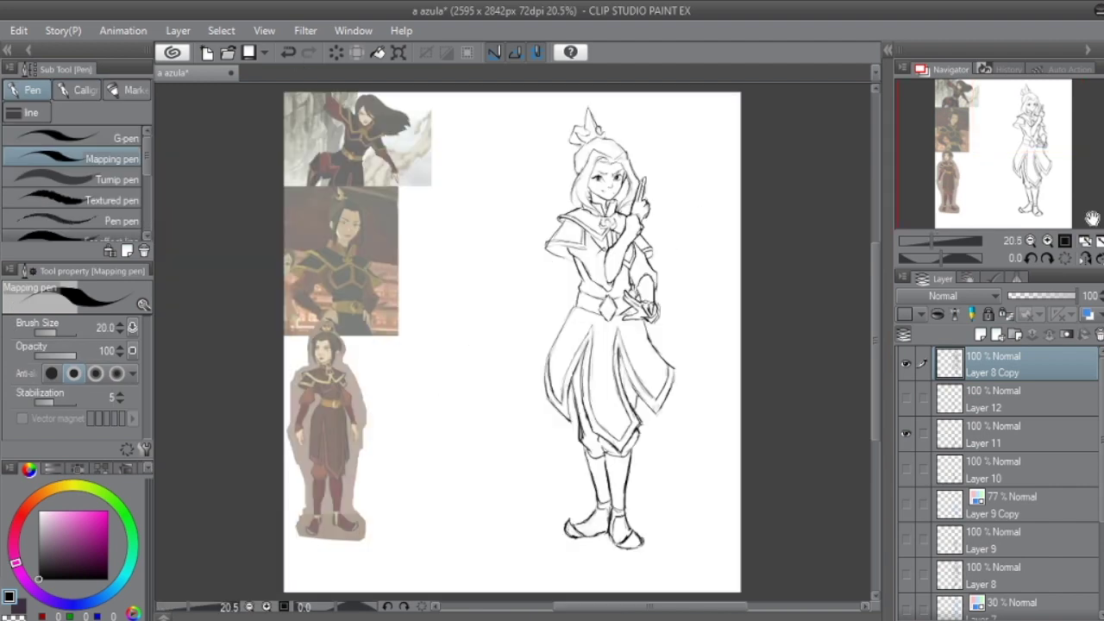
# Step: Group Layer 8 Copy and Layer 11 into a folder and transform the whole figure
pyautogui.keyDown('ctrl'); pyautogui.click(966, 432); pyautogui.keyUp('ctrl')
pyautogui.hotkey('ctrl', 'g')
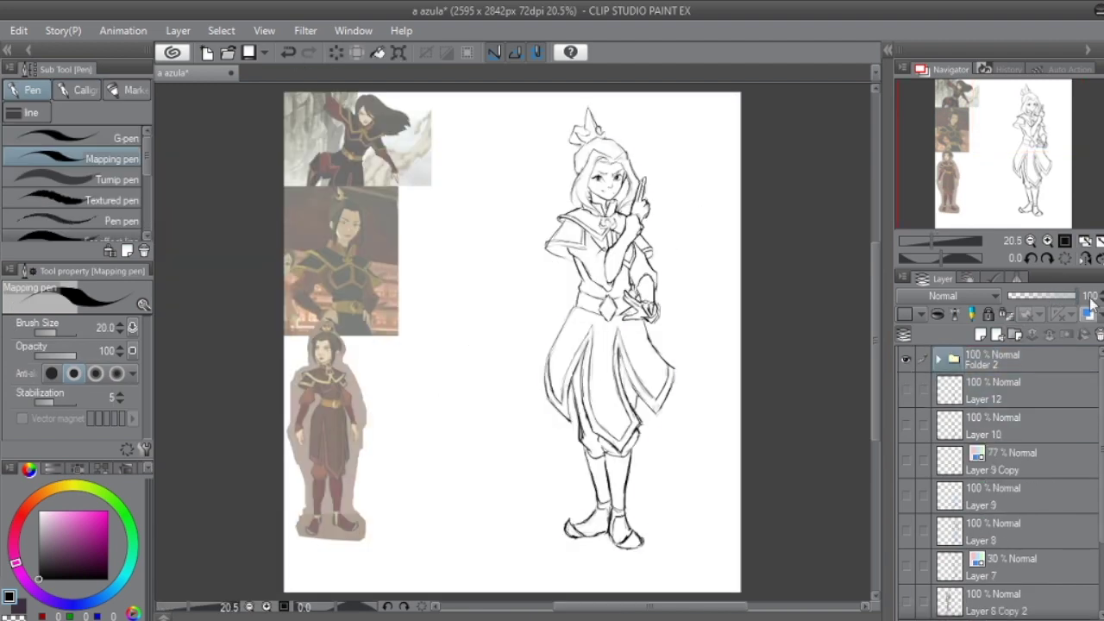
pyautogui.hotkey('ctrl', 't')
pyautogui.press('Return')
# Step: Ink the jaw, nose and mouth with the G-pen on a new vector layer over the blue guide faded to 58%
pyautogui.hotkey('ctrl', 'shift', 'n')
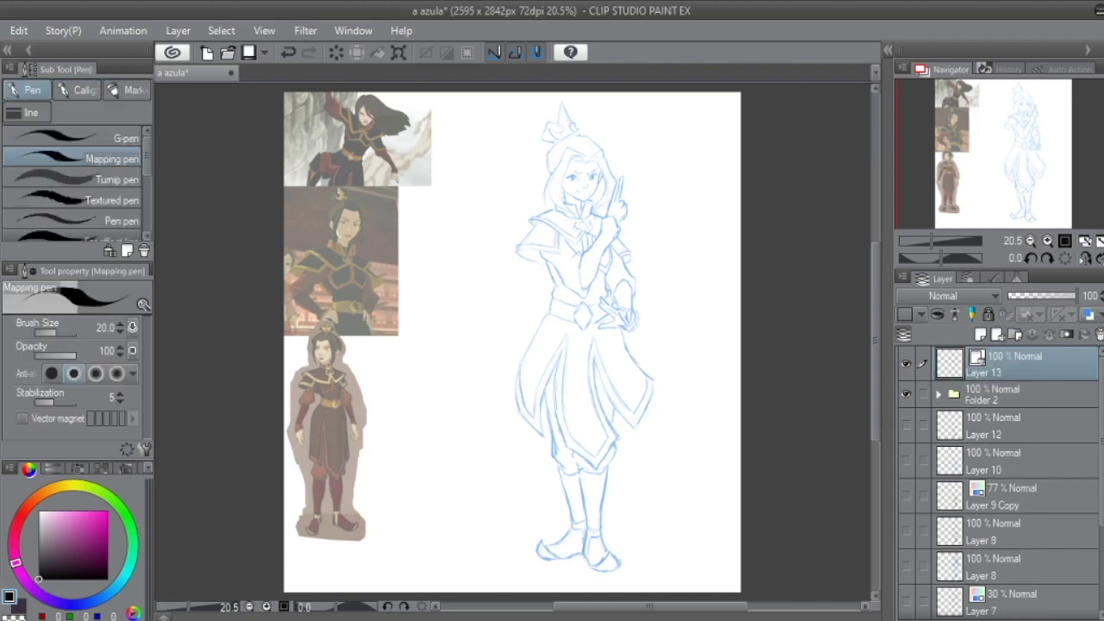
pyautogui.click(112, 138)
pyautogui.click(947, 245)
pyautogui.press('h')
pyautogui.moveTo(479, 285); pyautogui.dragTo(592, 361)
pyautogui.press('h')
pyautogui.scroll(2, 498, 341)
pyautogui.moveTo(498, 346); pyautogui.dragTo(504, 339)
pyautogui.hotkey('ctrl', 'z')
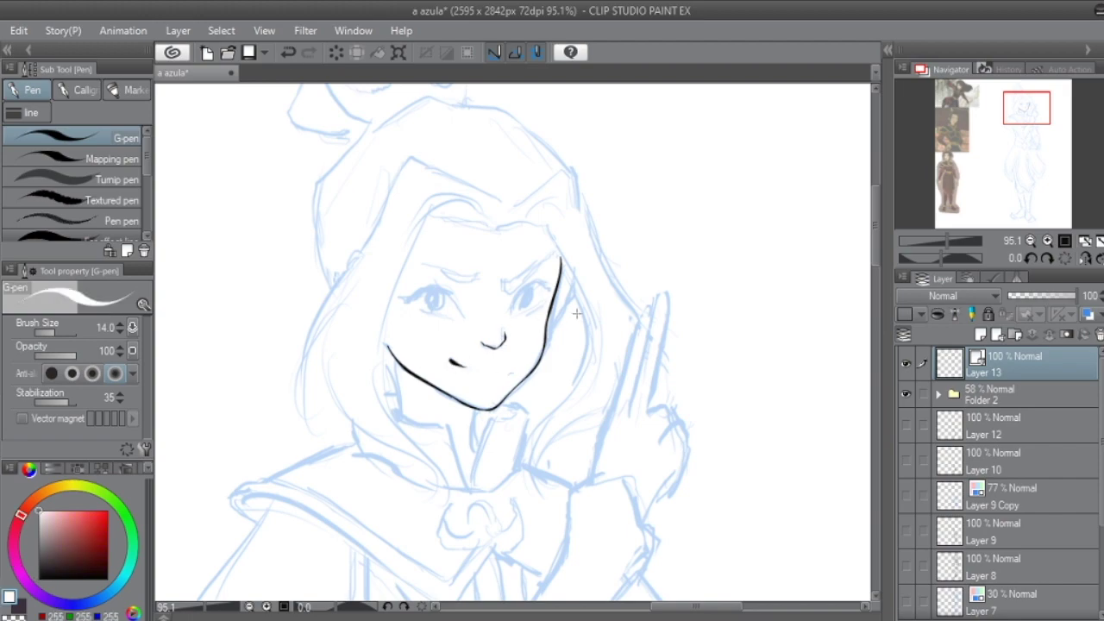
pyautogui.moveTo(449, 361); pyautogui.dragTo(516, 369)
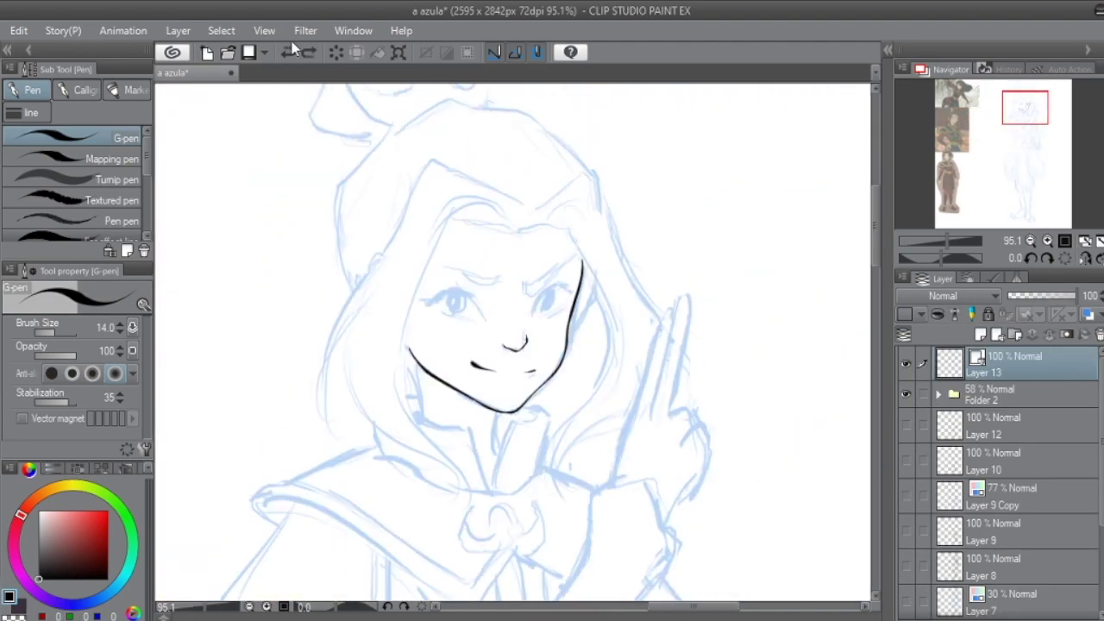
# Step: Ink the viewer's-right eye and its eyebrow, checking the face in mirrored view
pyautogui.moveTo(530, 317); pyautogui.dragTo(552, 287)
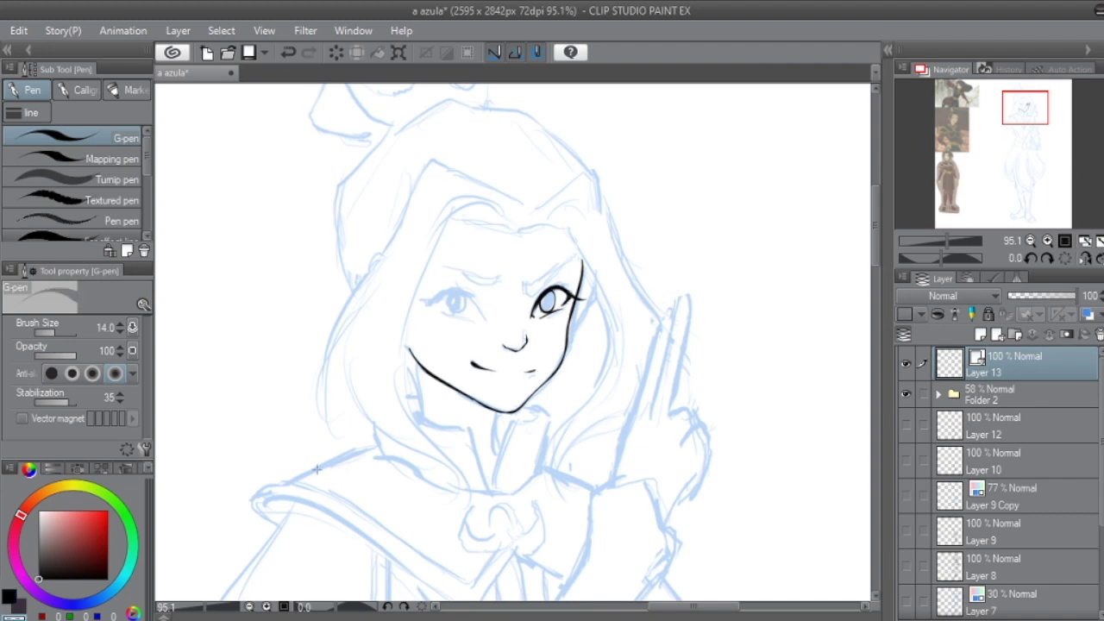
pyautogui.click(288, 53)
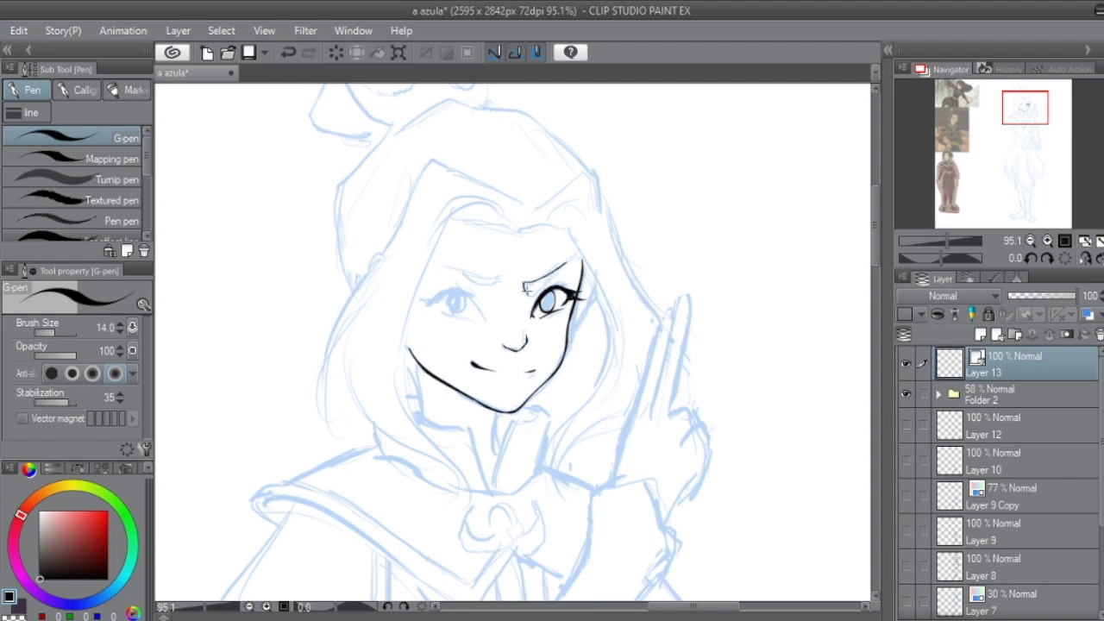
pyautogui.press('h')
pyautogui.press('h')
pyautogui.press('h')
pyautogui.press('h')
pyautogui.press('h')
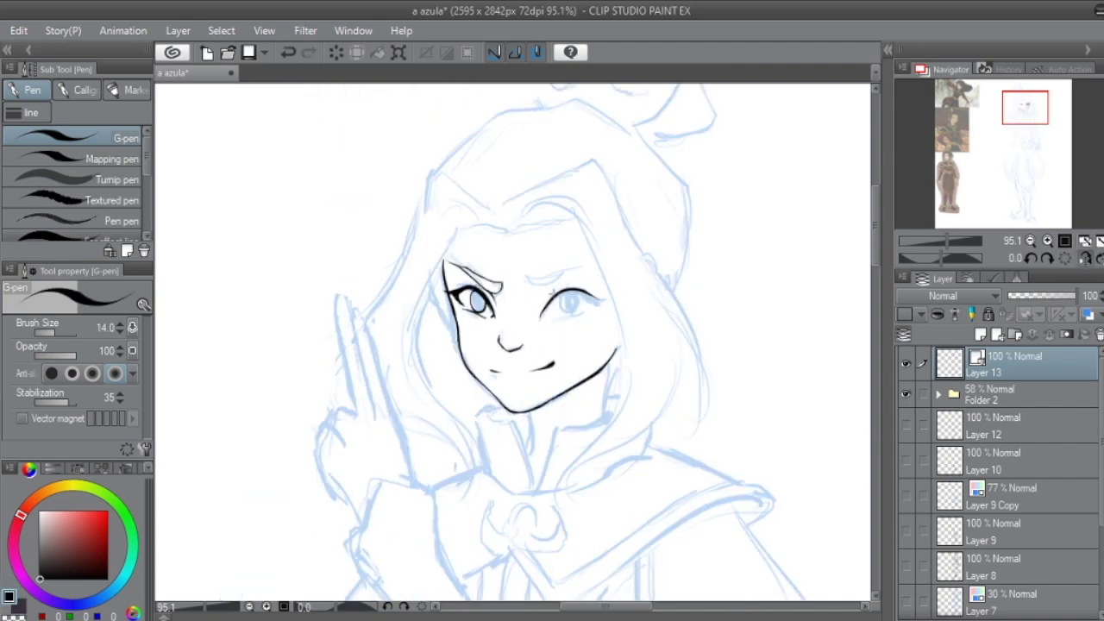
# Step: Ink the viewer's-left eye with its lashes and compare both eyes in mirrored view
pyautogui.moveTo(543, 304); pyautogui.dragTo(609, 297)
pyautogui.press('h')
pyautogui.press('h')
pyautogui.press('h')
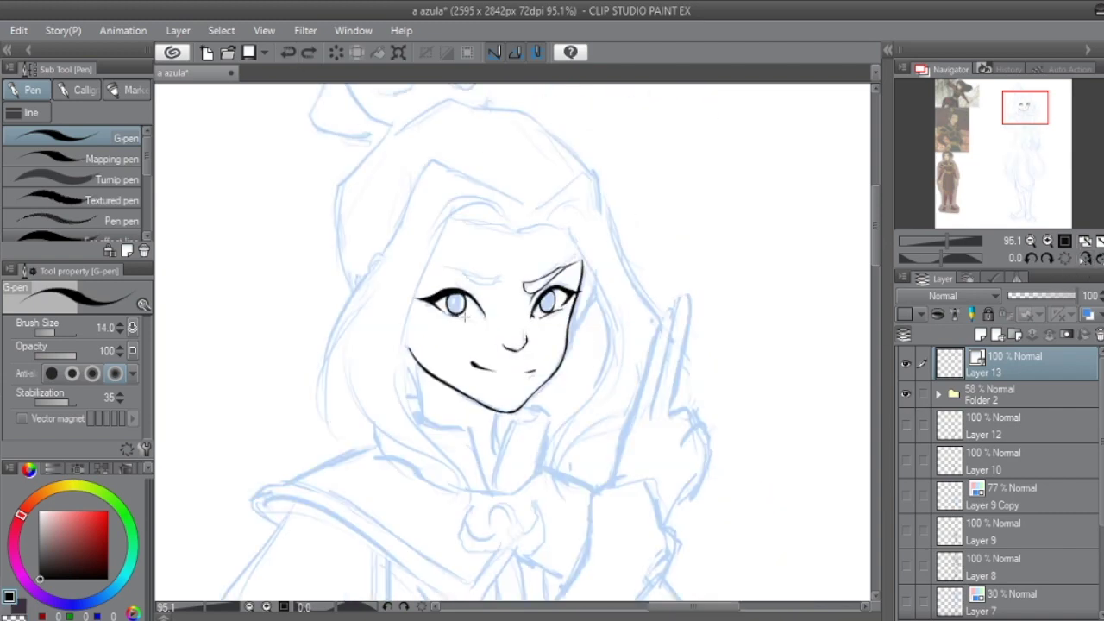
# Step: Ink the viewer's-left eyebrow, toggling the guide sketch to check the face
pyautogui.click(906, 393)
pyautogui.click(906, 393)
pyautogui.moveTo(431, 269); pyautogui.dragTo(504, 283)
pyautogui.click(906, 394)
pyautogui.click(906, 394)
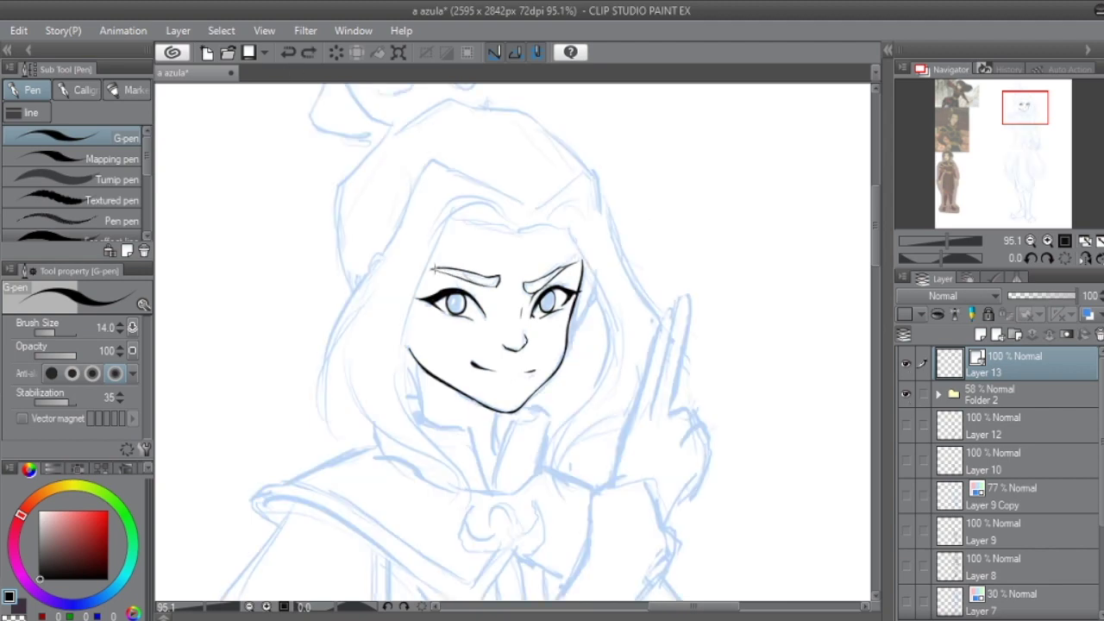
pyautogui.hotkey('ctrl', 'z')
pyautogui.moveTo(435, 265); pyautogui.dragTo(468, 279)
# Step: Ink the long front hair lock on the viewer's left side of the face
pyautogui.moveTo(940, 240); pyautogui.dragTo(950, 238)
pyautogui.moveTo(471, 226); pyautogui.dragTo(456, 466)
pyautogui.moveTo(412, 192); pyautogui.dragTo(338, 399)
pyautogui.moveTo(360, 301); pyautogui.dragTo(436, 426)
pyautogui.hotkey('ctrl', 'z')
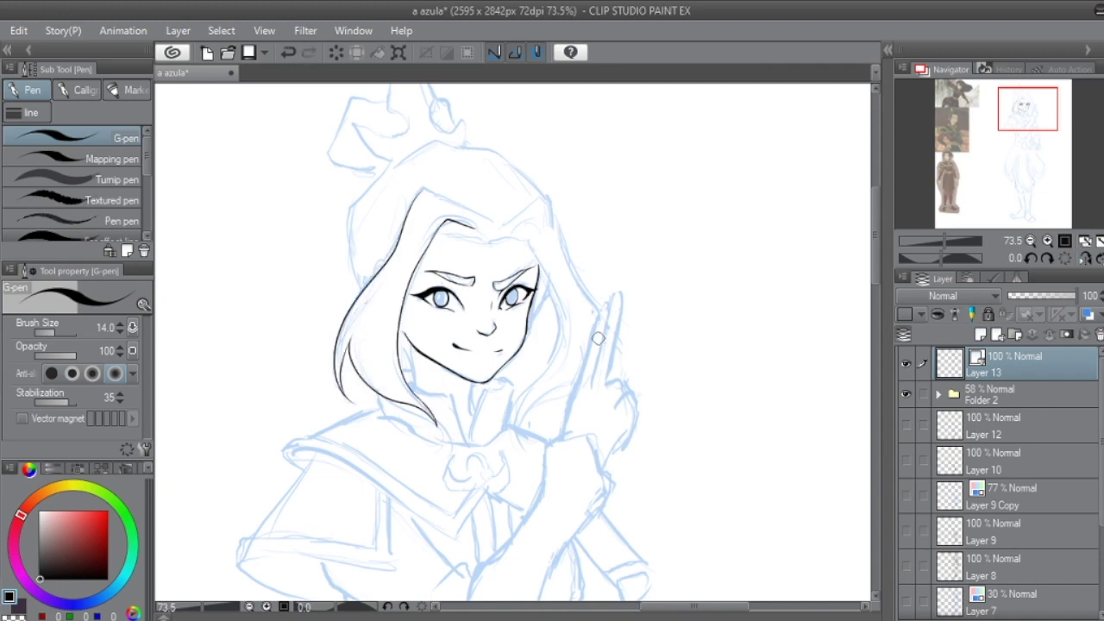
# Step: Ink the hairline parting and the front hair edge on the viewer's-right side, checking the face in mirrored view
pyautogui.press('h')
pyautogui.moveTo(424, 191)
pyautogui.mouseDown()
pyautogui.moveTo(488, 229)
pyautogui.moveTo(565, 252)
pyautogui.moveTo(596, 309)
pyautogui.mouseUp()
pyautogui.press('h')
pyautogui.press('h')
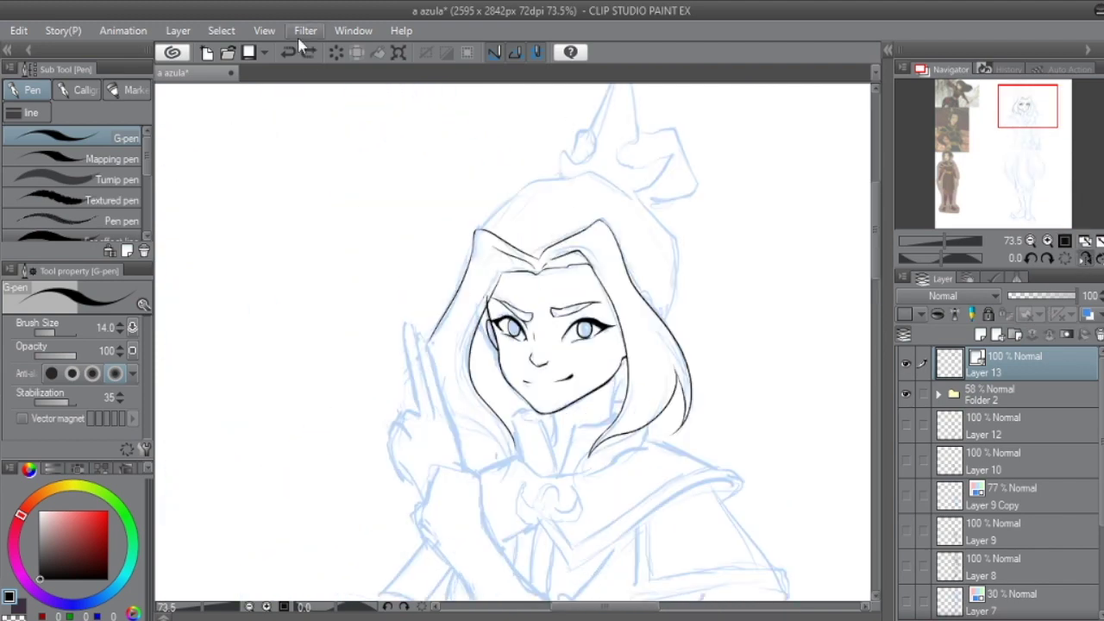
pyautogui.press('h')
pyautogui.press('h')
# Step: Lasso the inked hair near the forehead parting and adjust it with a transform
pyautogui.press('m')
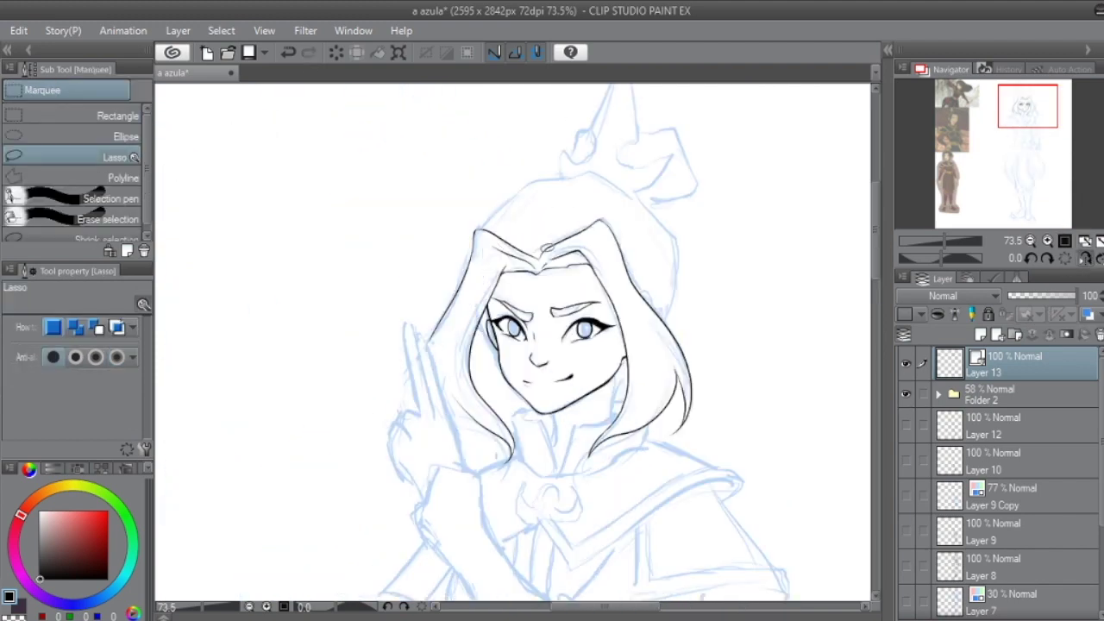
pyautogui.moveTo(406, 215); pyautogui.dragTo(410, 212)
pyautogui.hotkey('ctrl', 't')
pyautogui.press('h')
pyautogui.press('Return')
# Step: Ink the inner and outer contours of the front hair lock on the viewer's right, comparing them in mirrored view
pyautogui.press('p')
pyautogui.hotkey('ctrl', 'z')
pyautogui.moveTo(541, 298); pyautogui.dragTo(523, 454)
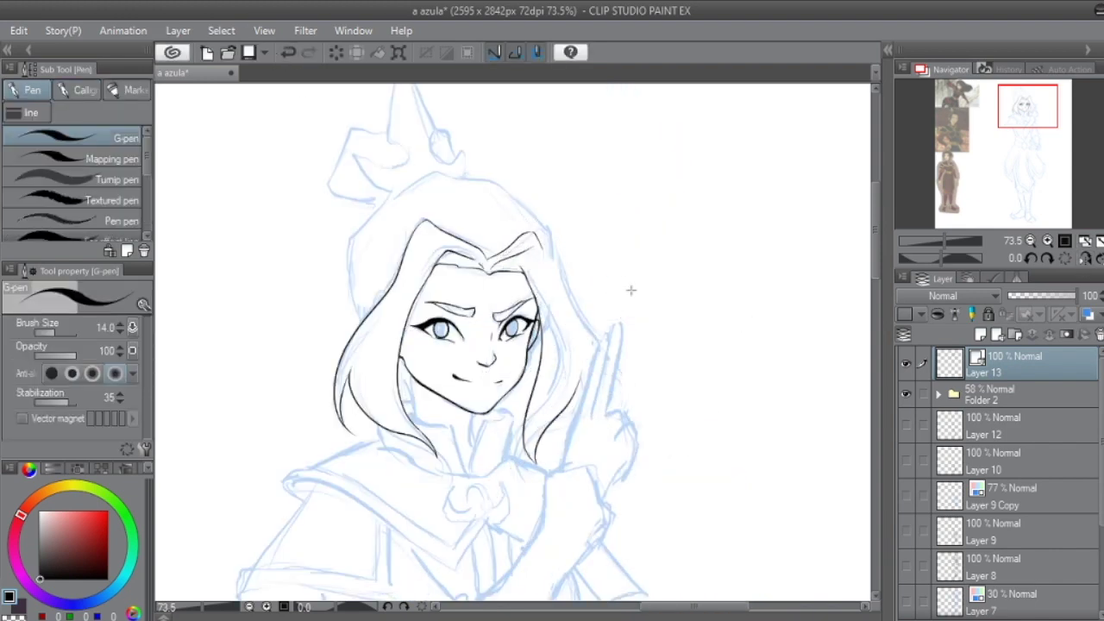
pyautogui.hotkey('ctrl', 'z')
pyautogui.press('h')
pyautogui.press('h')
pyautogui.moveTo(541, 246); pyautogui.dragTo(528, 459)
pyautogui.press('h')
pyautogui.press('h')
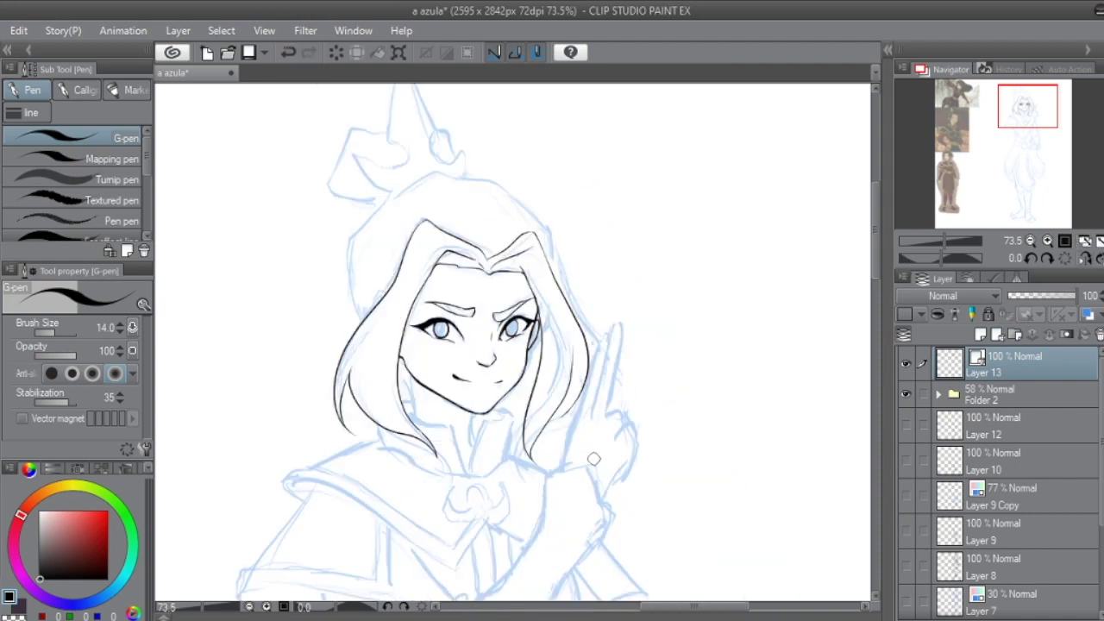
# Step: Hide the guide sketch and refine the lower tip of the viewer's-right hair lock with Pinch vector line and the G-pen
pyautogui.click(906, 393)
pyautogui.press('y')
pyautogui.moveTo(528, 328)
pyautogui.mouseDown()
pyautogui.moveTo(523, 431)
pyautogui.moveTo(535, 302)
pyautogui.mouseUp()
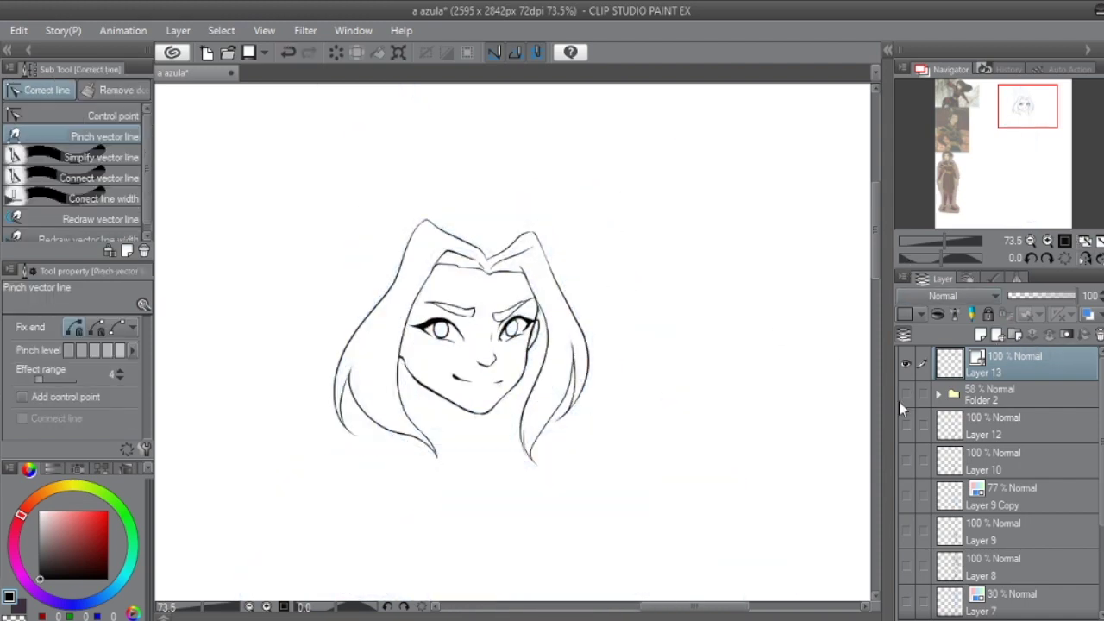
pyautogui.press('e')
pyautogui.press('p')
pyautogui.hotkey('ctrl', 'z')
pyautogui.hotkey('ctrl', 'z')
pyautogui.hotkey('ctrl', 'z')
pyautogui.hotkey('ctrl', 'y')
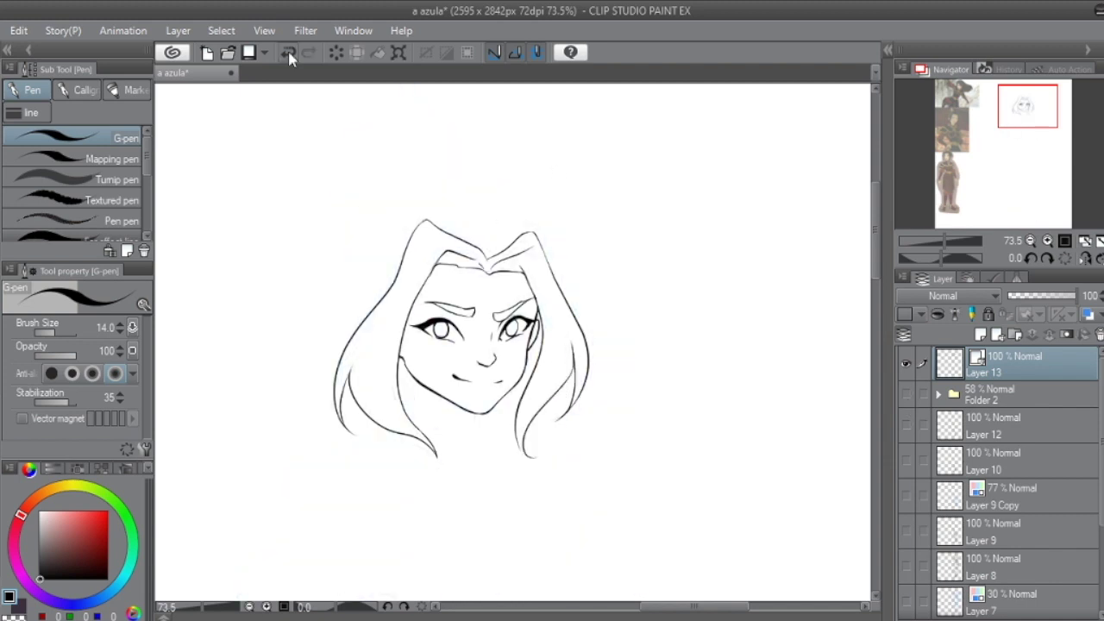
pyautogui.press('y')
pyautogui.press('p')
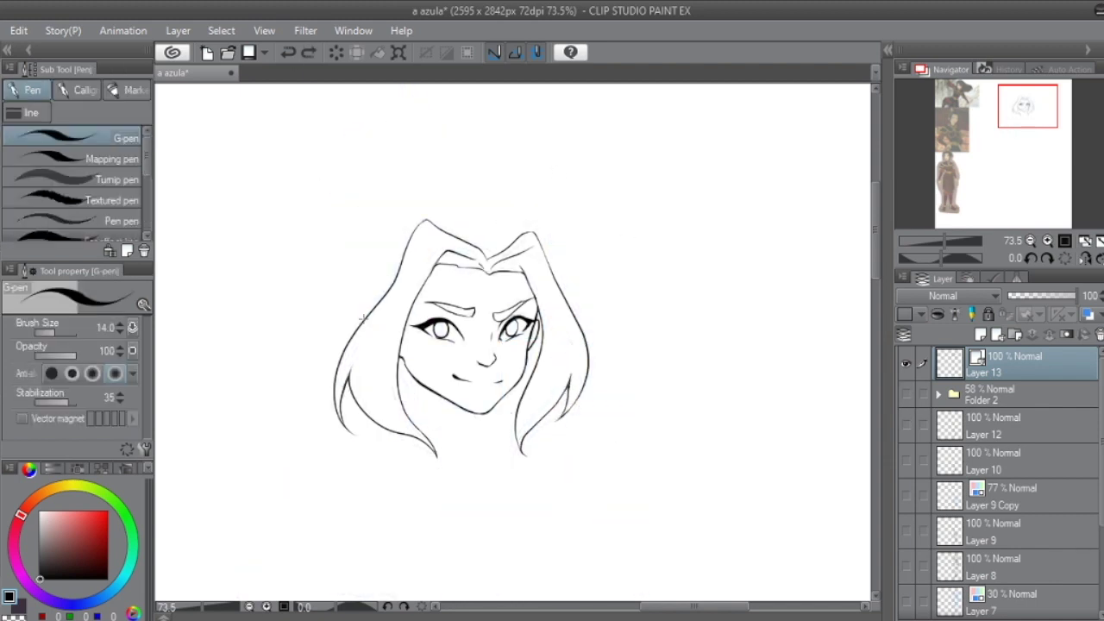
# Step: Show the guide sketch and pull the viewer's-right hair lock's outer contour inward with Pinch vector line
pyautogui.click(906, 393)
pyautogui.moveTo(544, 410)
pyautogui.mouseDown()
pyautogui.moveTo(587, 422)
pyautogui.moveTo(570, 345)
pyautogui.mouseUp()
pyautogui.hotkey('ctrl', 'z')
pyautogui.press('y')
pyautogui.press('p')
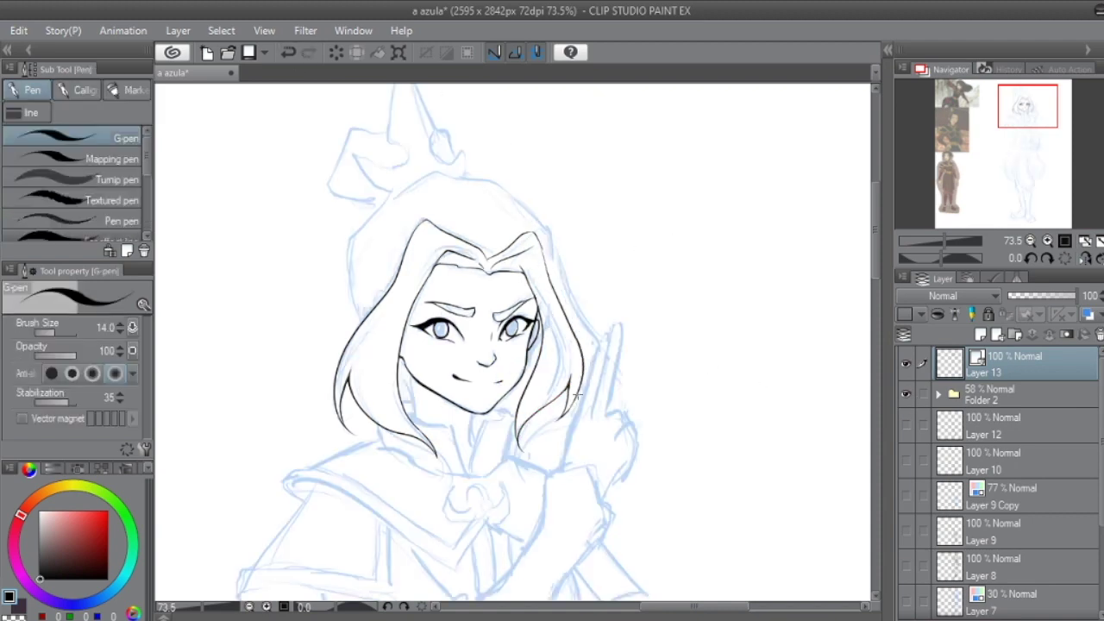
# Step: Thicken the strand junction in the viewer's-right hair lock, alternating between ink and transparent colour
pyautogui.press('c')
pyautogui.press('c')
pyautogui.moveTo(585, 371); pyautogui.dragTo(556, 425)
pyautogui.moveTo(571, 378); pyautogui.dragTo(568, 396)
pyautogui.press('c')
pyautogui.press('c')
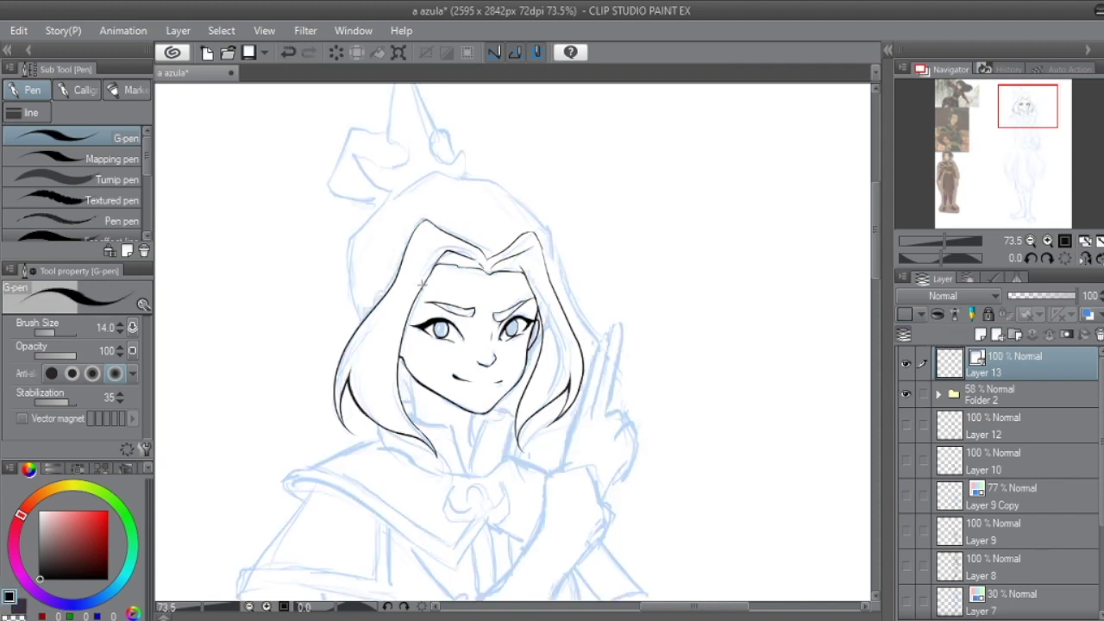
pyautogui.press('c')
pyautogui.click(906, 403)
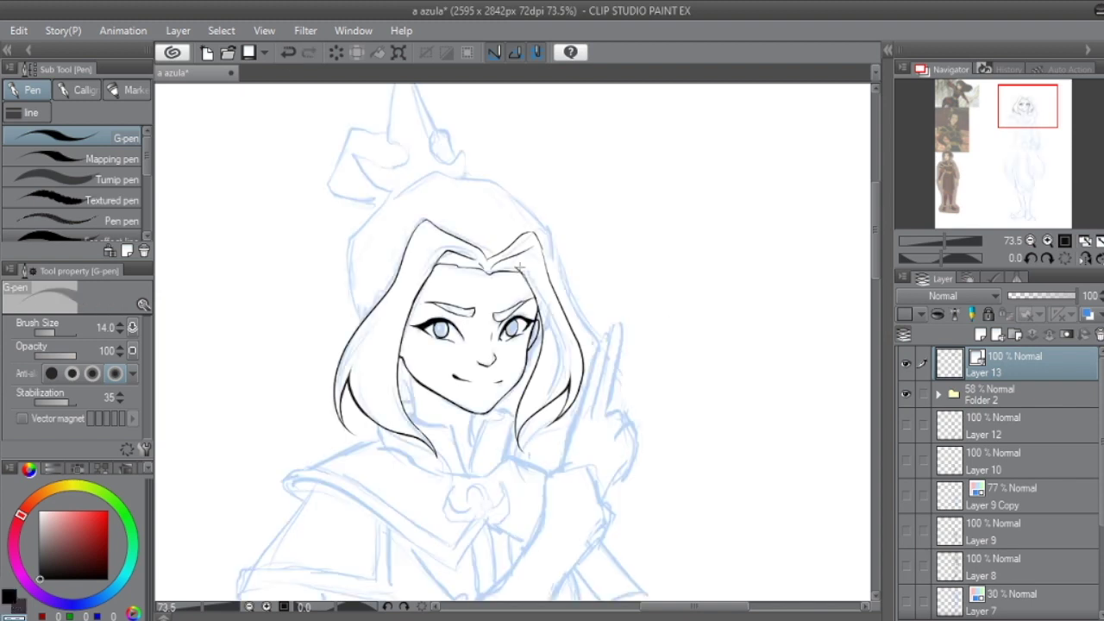
# Step: Ink the outline of the crown of the head from the back hair over to the viewer's-right hair lock
pyautogui.moveTo(349, 297)
pyautogui.mouseDown()
pyautogui.moveTo(414, 188)
pyautogui.moveTo(547, 259)
pyautogui.mouseUp()
pyautogui.moveTo(500, 189); pyautogui.dragTo(548, 257)
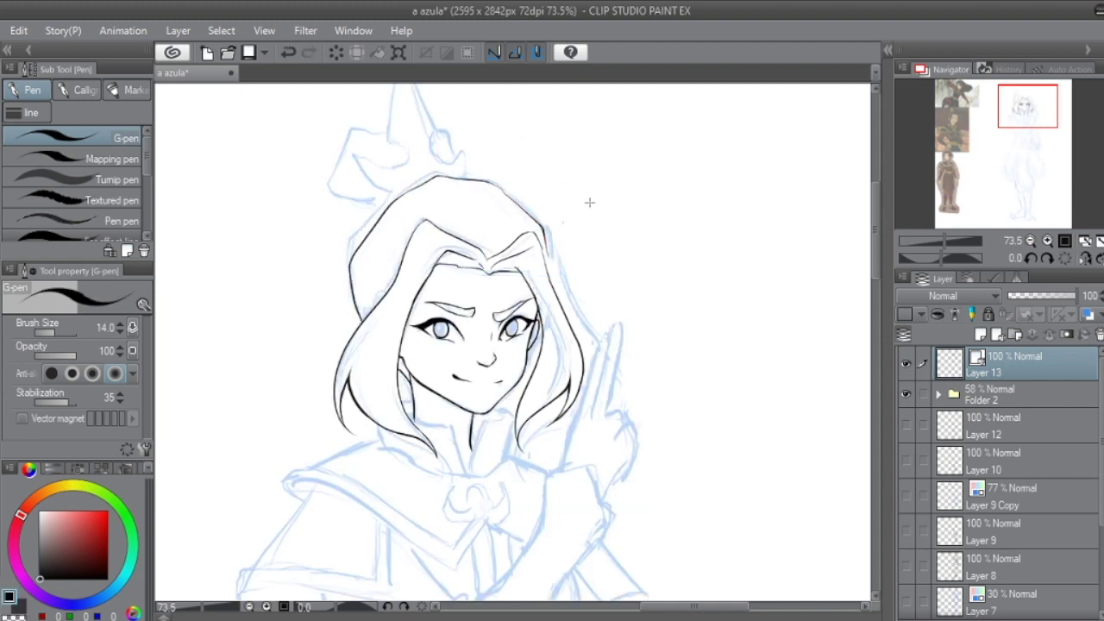
pyautogui.click(905, 394)
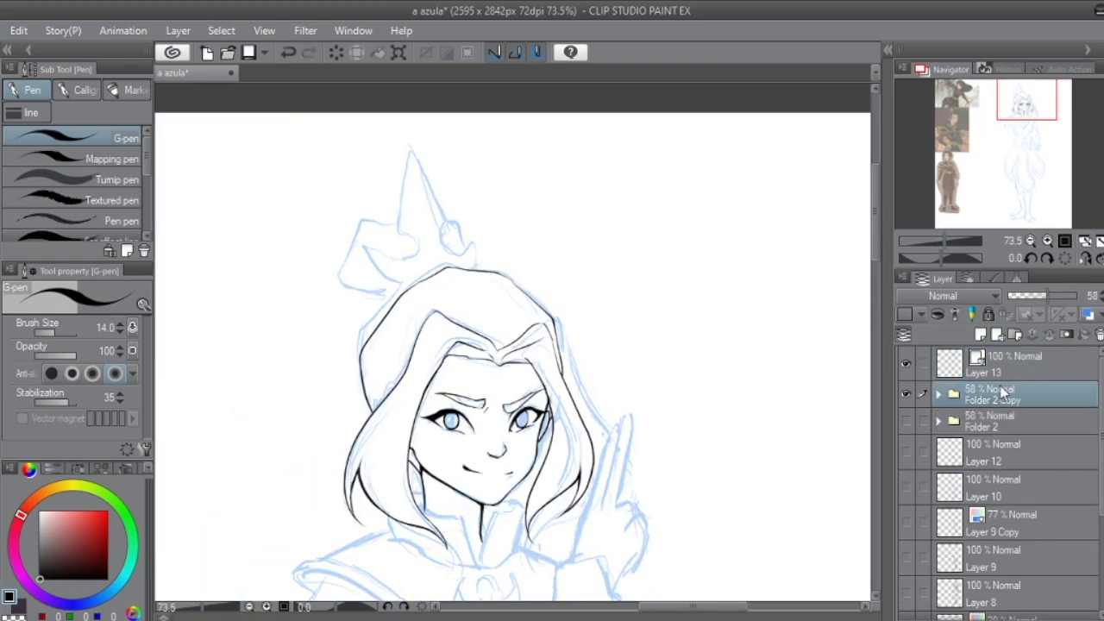
# Step: Reposition the topknot sketch in the duplicated guide folder and ink the pointed headpiece on the line art layer
pyautogui.press('m')
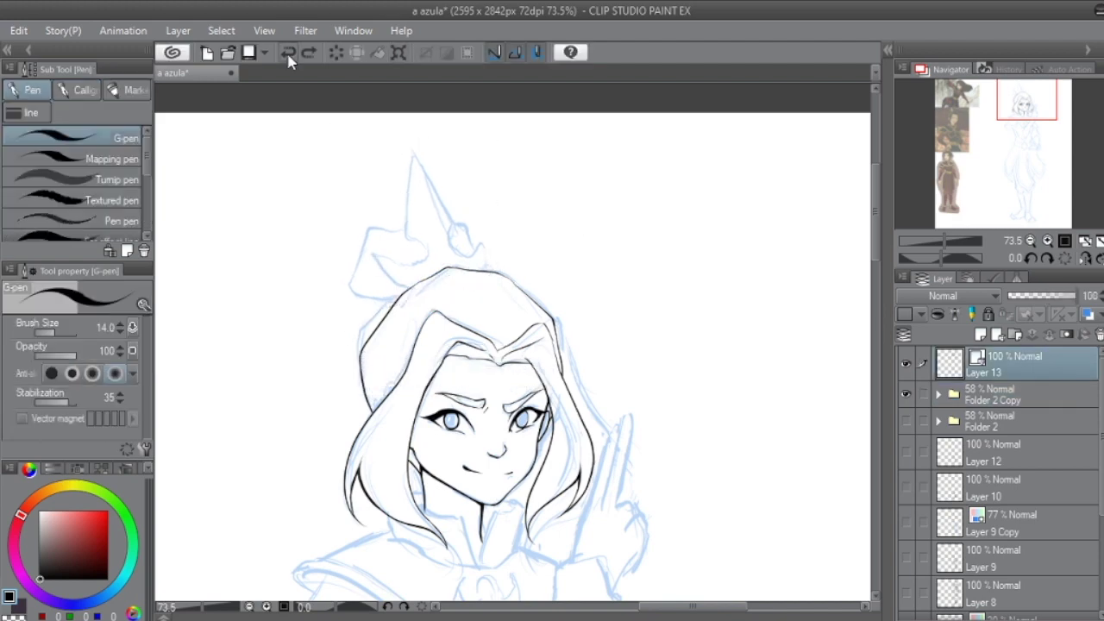
pyautogui.moveTo(373, 257)
pyautogui.mouseDown()
pyautogui.moveTo(426, 261)
pyautogui.moveTo(458, 240)
pyautogui.moveTo(488, 273)
pyautogui.mouseUp()
pyautogui.moveTo(406, 238); pyautogui.dragTo(412, 156)
pyautogui.moveTo(456, 226); pyautogui.dragTo(413, 158)
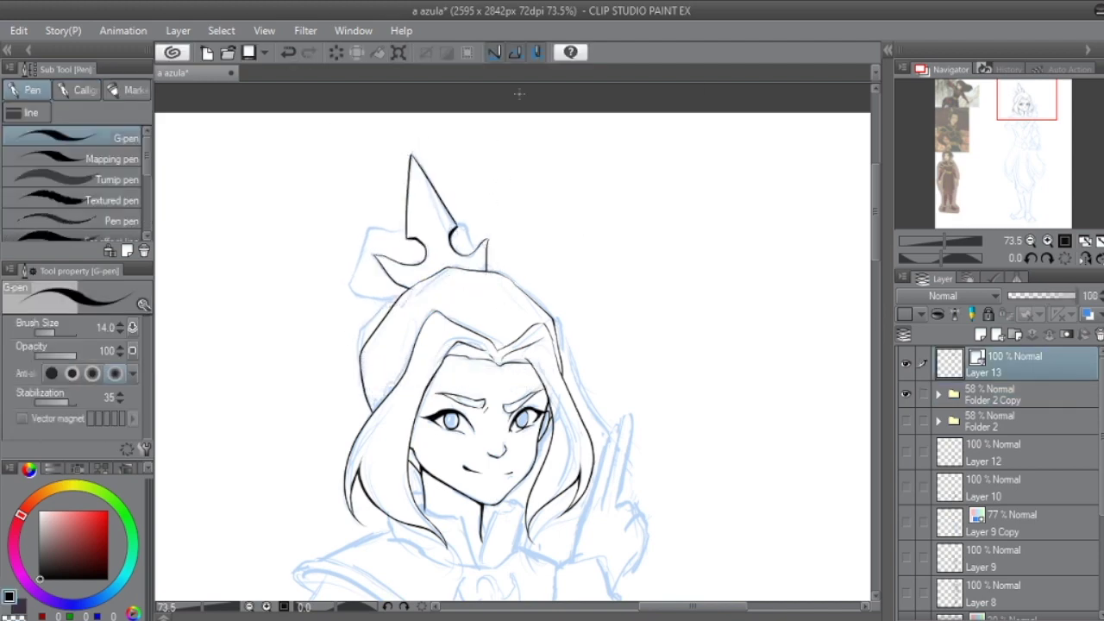
# Step: Ink the topknot bun behind the headpiece and add strand lines to the swept-back hair
pyautogui.moveTo(404, 226); pyautogui.dragTo(356, 291)
pyautogui.moveTo(455, 215); pyautogui.dragTo(476, 254)
pyautogui.moveTo(400, 295); pyautogui.dragTo(356, 290)
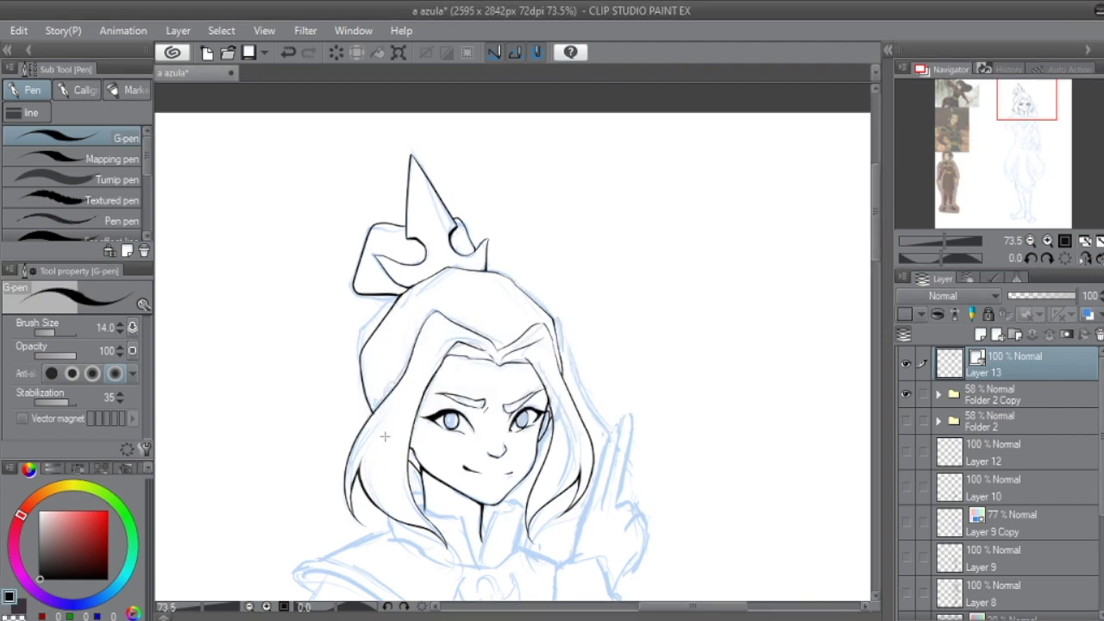
pyautogui.scroll(-5, 519, 106)
pyautogui.scroll(4, 519, 106)
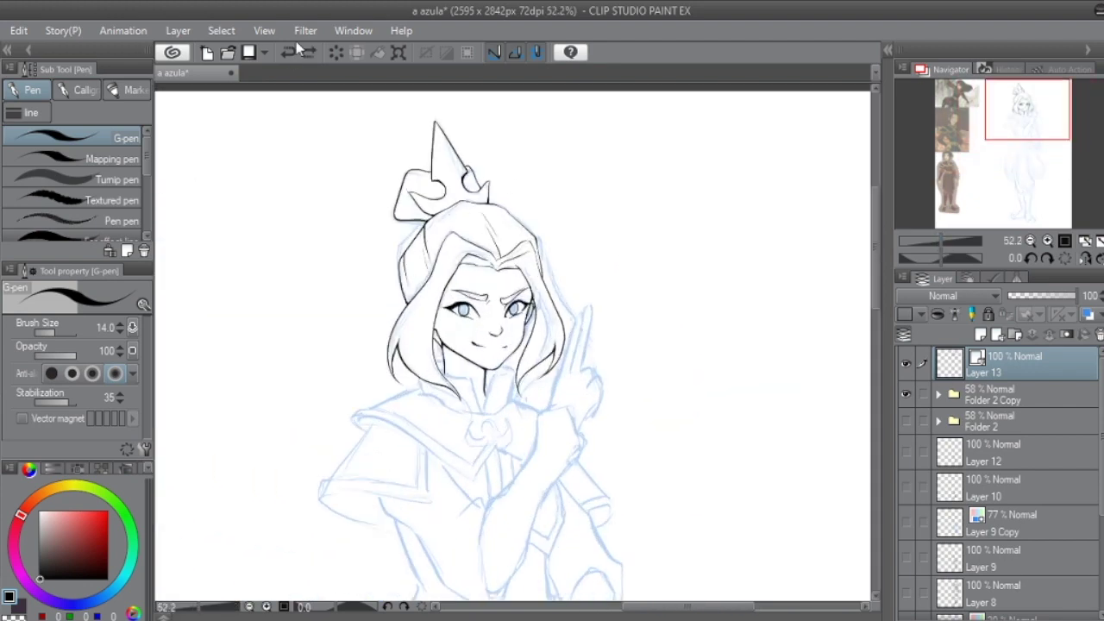
# Step: Ink the two raised fingers of the hand beside the face, toggling the guide sketch to check the lines
pyautogui.click(975, 163)
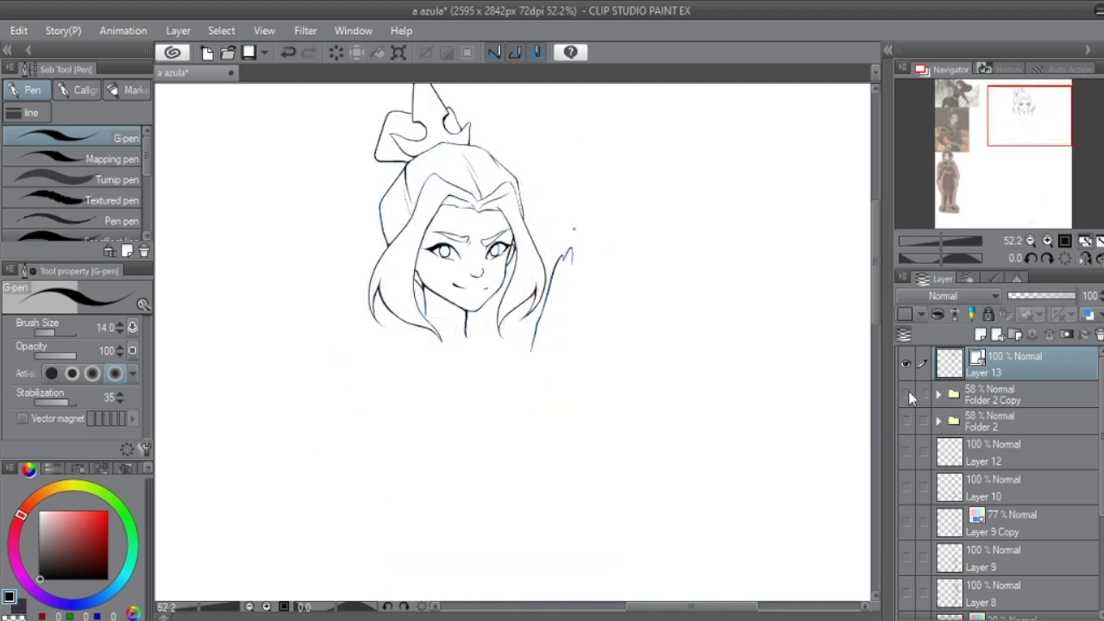
pyautogui.click(905, 393)
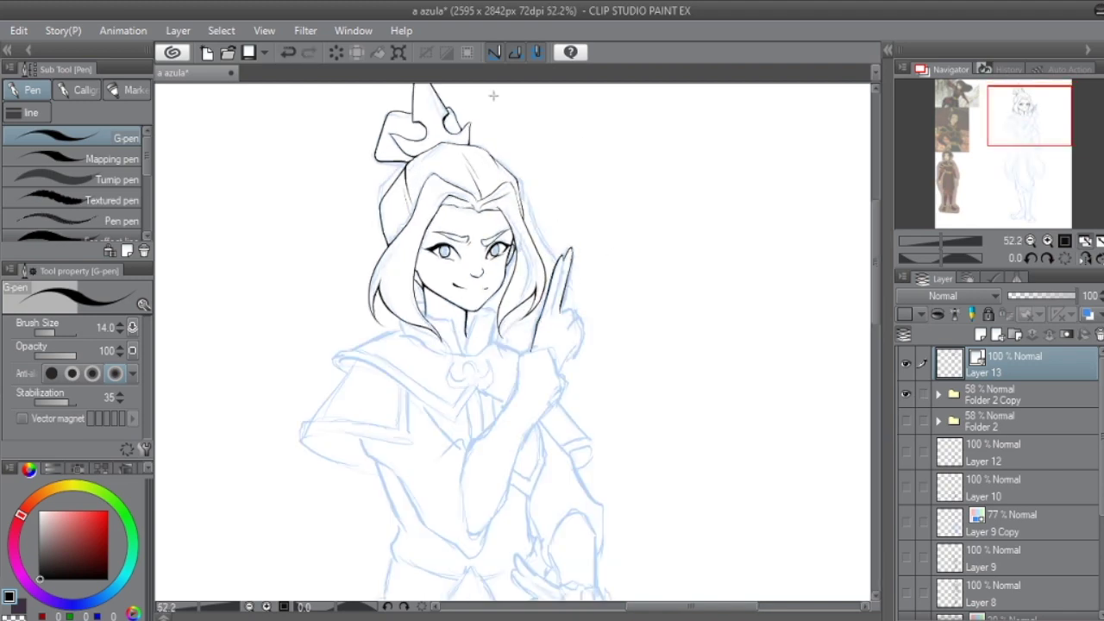
pyautogui.hotkey('ctrl', 'z')
pyautogui.moveTo(566, 261)
pyautogui.mouseDown()
pyautogui.moveTo(556, 315)
pyautogui.moveTo(561, 271)
pyautogui.mouseUp()
pyautogui.click(906, 394)
pyautogui.click(906, 394)
pyautogui.click(906, 393)
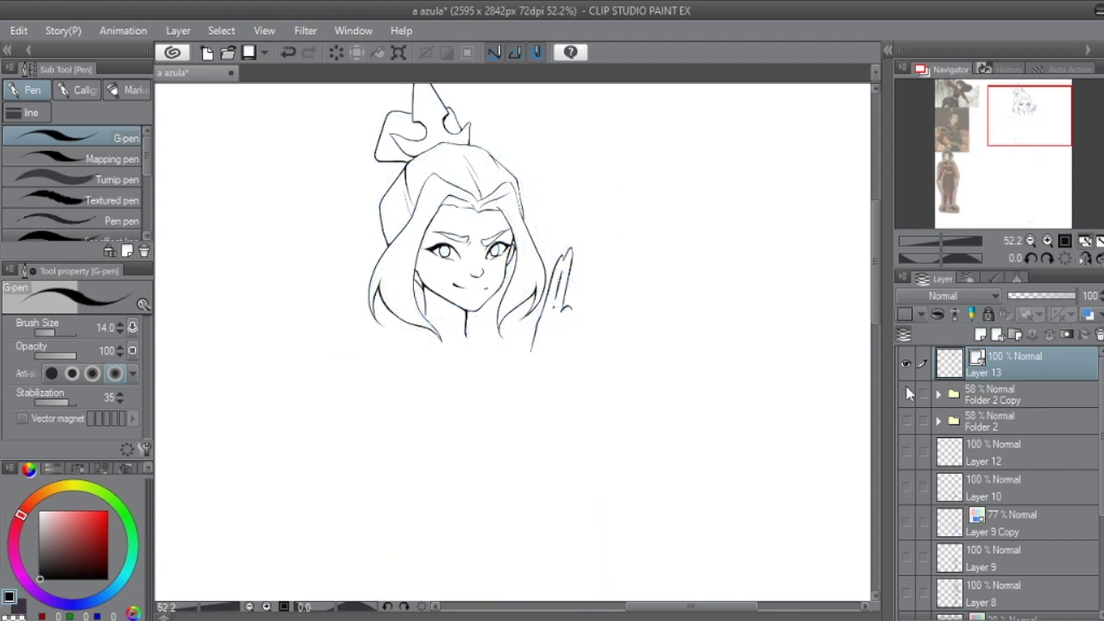
pyautogui.click(906, 393)
# Step: Ink the high split collar around the neck and the upper shoulder line on the viewer's left
pyautogui.scroll(-3, 985, 141)
pyautogui.scroll(2, 985, 140)
pyautogui.scroll(3, 985, 141)
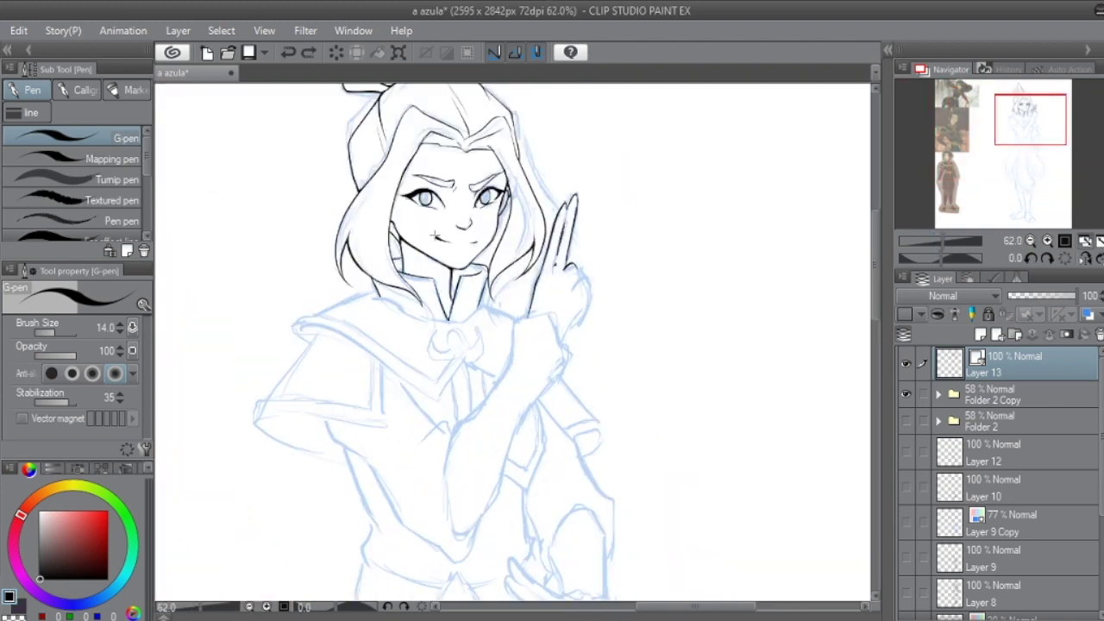
pyautogui.moveTo(380, 293); pyautogui.dragTo(320, 312)
pyautogui.scroll(-3, 540, 266)
pyautogui.scroll(4, 540, 266)
pyautogui.moveTo(501, 333); pyautogui.dragTo(508, 374)
pyautogui.scroll(-1, 474, 365)
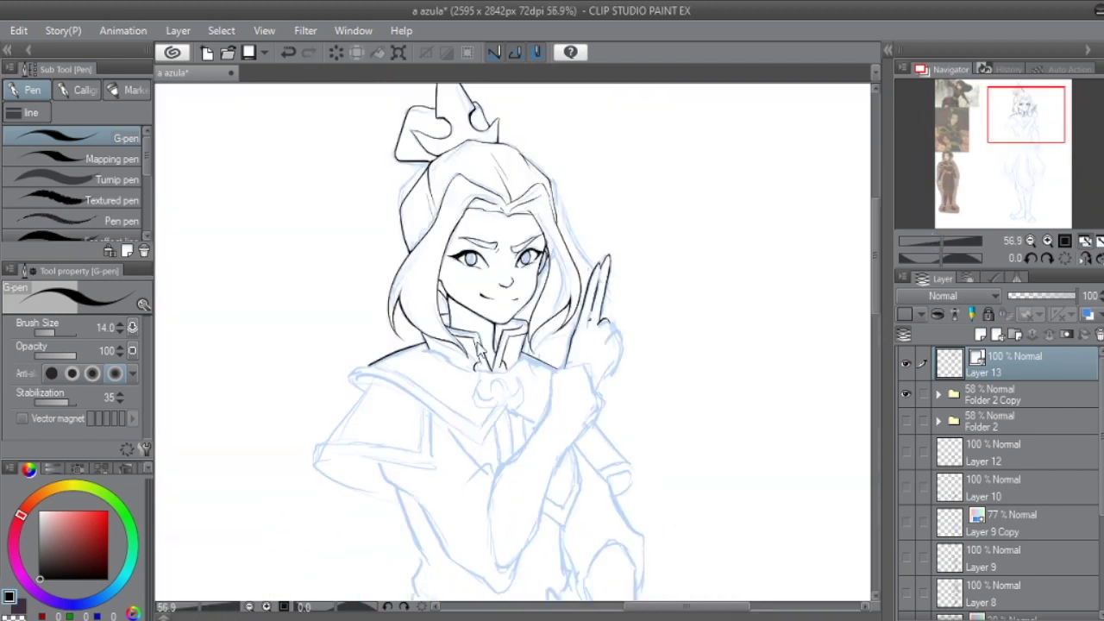
# Step: Ink the pointed shoulder mantle with its trim and the curved emblem at the chest, correcting lines with Pinch vector line
pyautogui.press('y')
pyautogui.press('p')
pyautogui.moveTo(500, 379)
pyautogui.mouseDown()
pyautogui.moveTo(470, 281)
pyautogui.moveTo(487, 276)
pyautogui.moveTo(448, 287)
pyautogui.mouseUp()
pyautogui.hotkey('ctrl', 'z')
pyautogui.moveTo(326, 273)
pyautogui.mouseDown()
pyautogui.moveTo(453, 336)
pyautogui.moveTo(326, 280)
pyautogui.moveTo(449, 326)
pyautogui.mouseUp()
pyautogui.press('y')
pyautogui.press('p')
pyautogui.moveTo(775, 177); pyautogui.dragTo(784, 239)
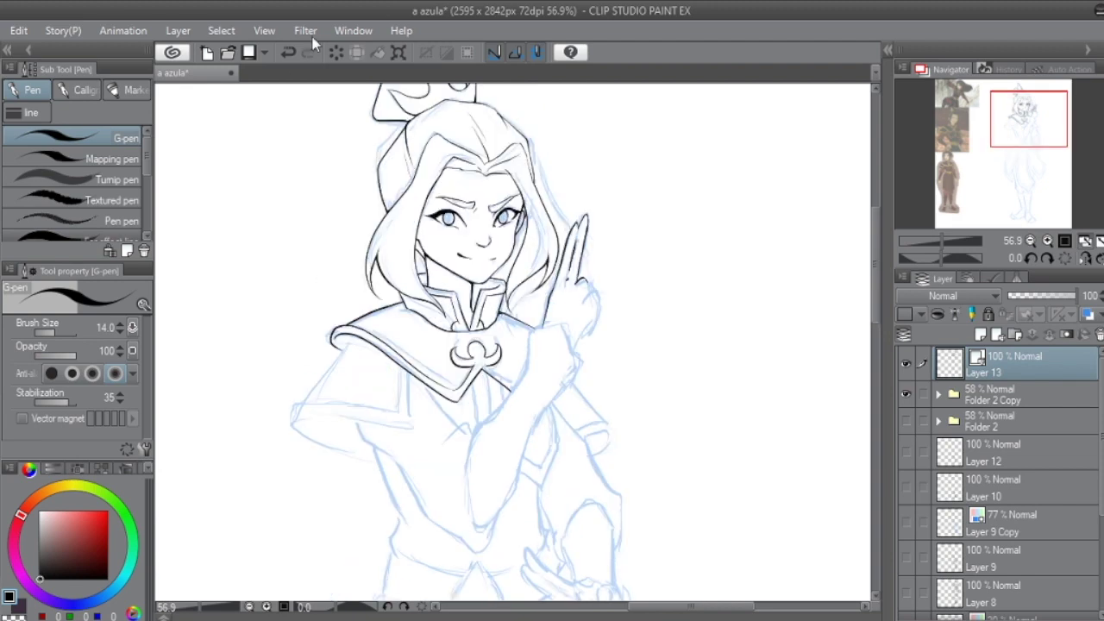
# Step: Ink the viewer's-left shoulder flap below the mantle with its inner trim, checking it in mirrored view
pyautogui.scroll(1, 525, 283)
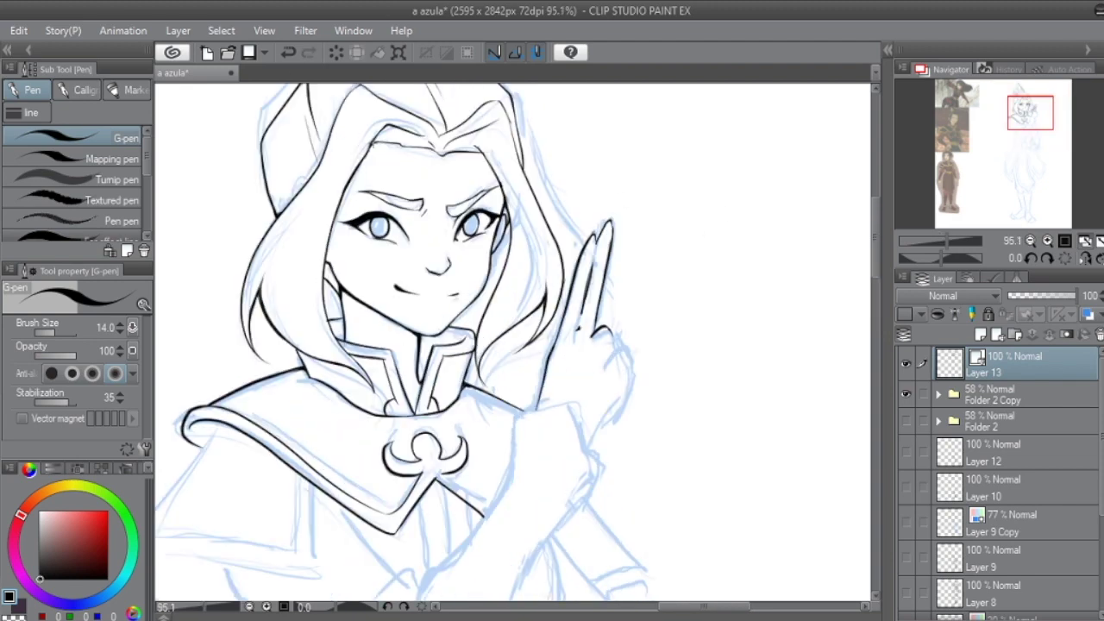
pyautogui.scroll(-2, 542, 393)
pyautogui.moveTo(449, 335)
pyautogui.mouseDown()
pyautogui.moveTo(448, 382)
pyautogui.moveTo(347, 372)
pyautogui.mouseUp()
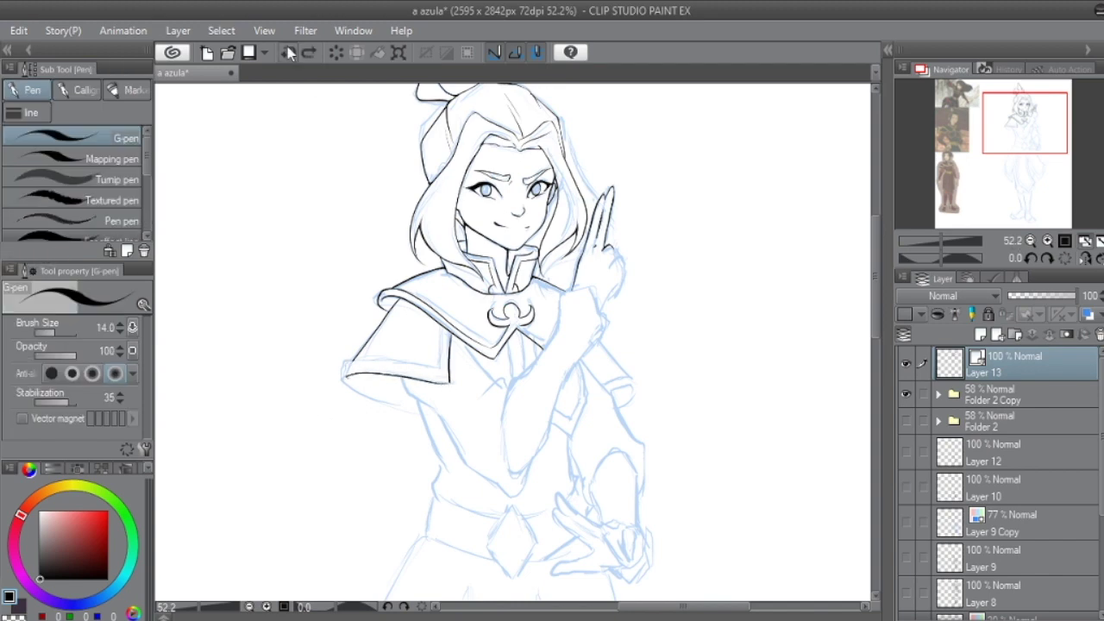
pyautogui.press('h')
pyautogui.press('h')
pyautogui.press('y')
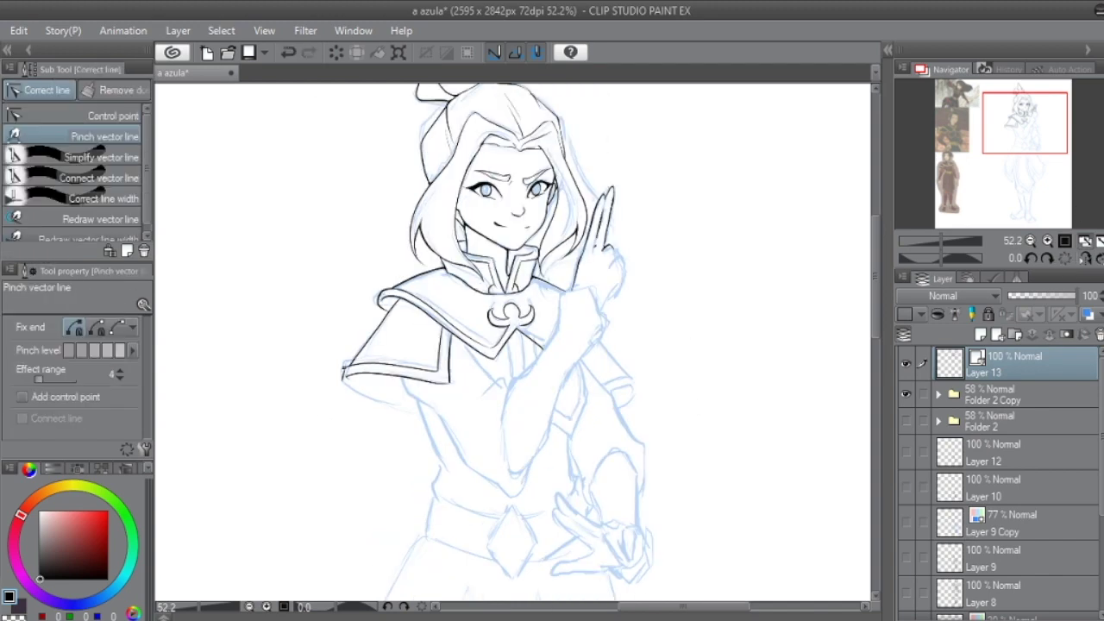
# Step: Ink the shoulder flap's underside, the raised forearm and the upper arm down to the elbow
pyautogui.press('p')
pyautogui.moveTo(345, 381); pyautogui.dragTo(421, 416)
pyautogui.moveTo(562, 292)
pyautogui.mouseDown()
pyautogui.moveTo(610, 321)
pyautogui.moveTo(517, 398)
pyautogui.mouseUp()
pyautogui.moveTo(565, 362); pyautogui.dragTo(509, 473)
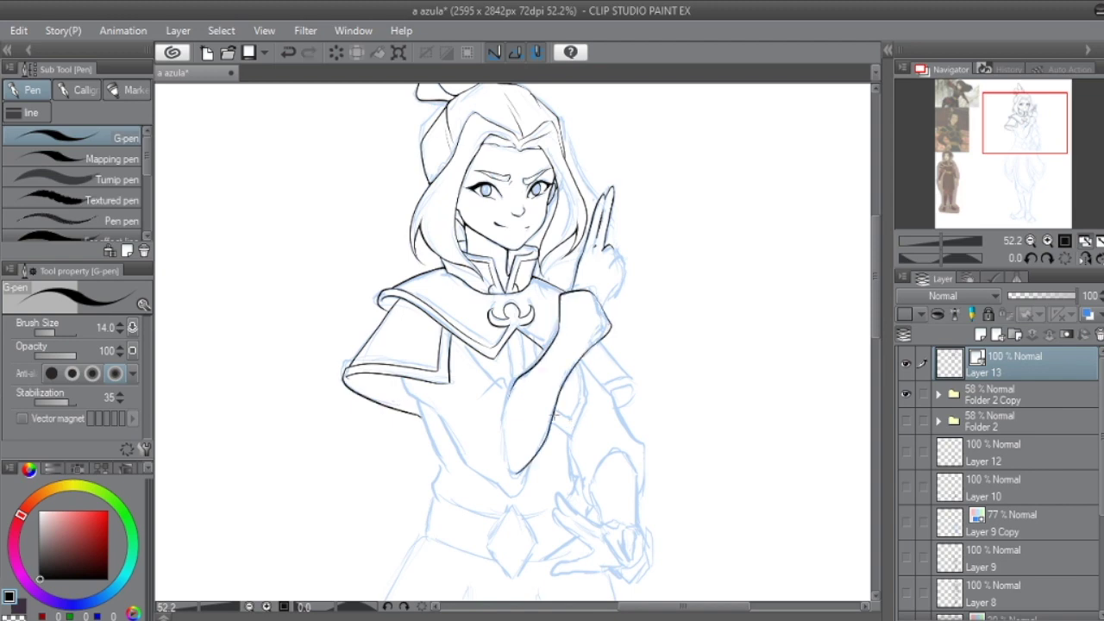
pyautogui.moveTo(422, 405); pyautogui.dragTo(518, 496)
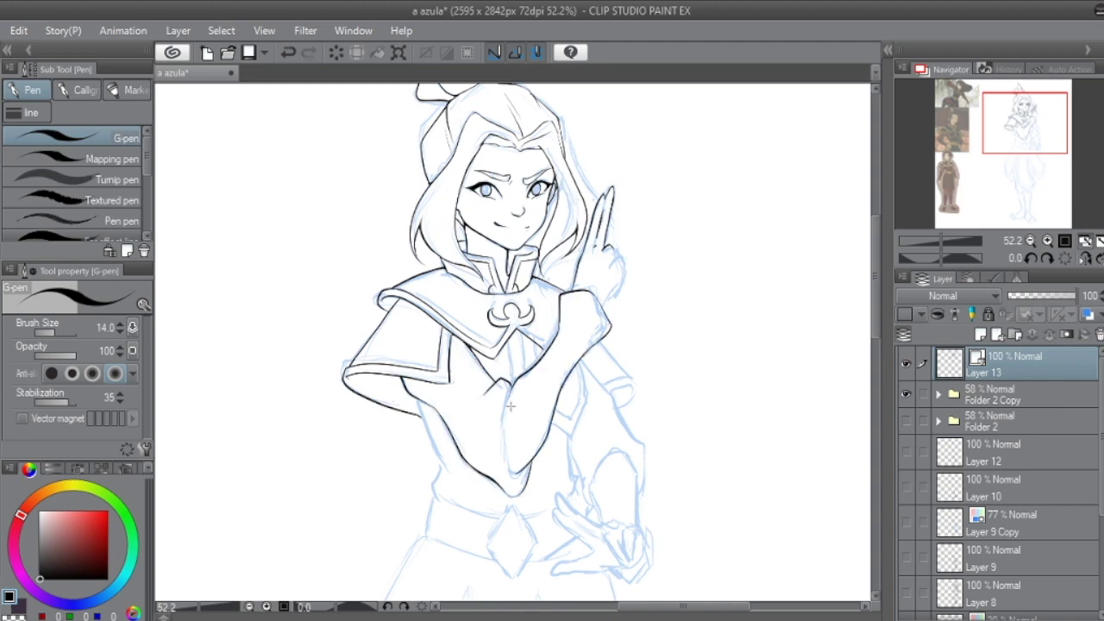
# Step: Ink the folded fingers and outer edge of the raised hand, and review the whole figure
pyautogui.hotkey('ctrl', ',')
pyautogui.hotkey('ctrl', ',')
pyautogui.moveTo(617, 256); pyautogui.dragTo(605, 297)
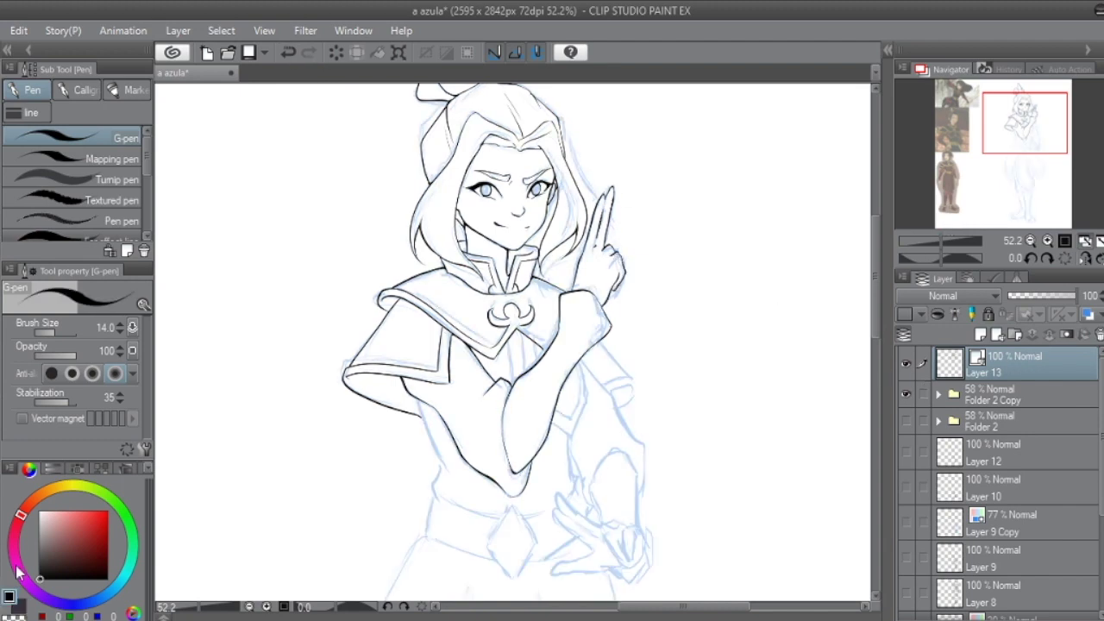
pyautogui.click(289, 54)
pyautogui.hotkey('ctrl', '0')
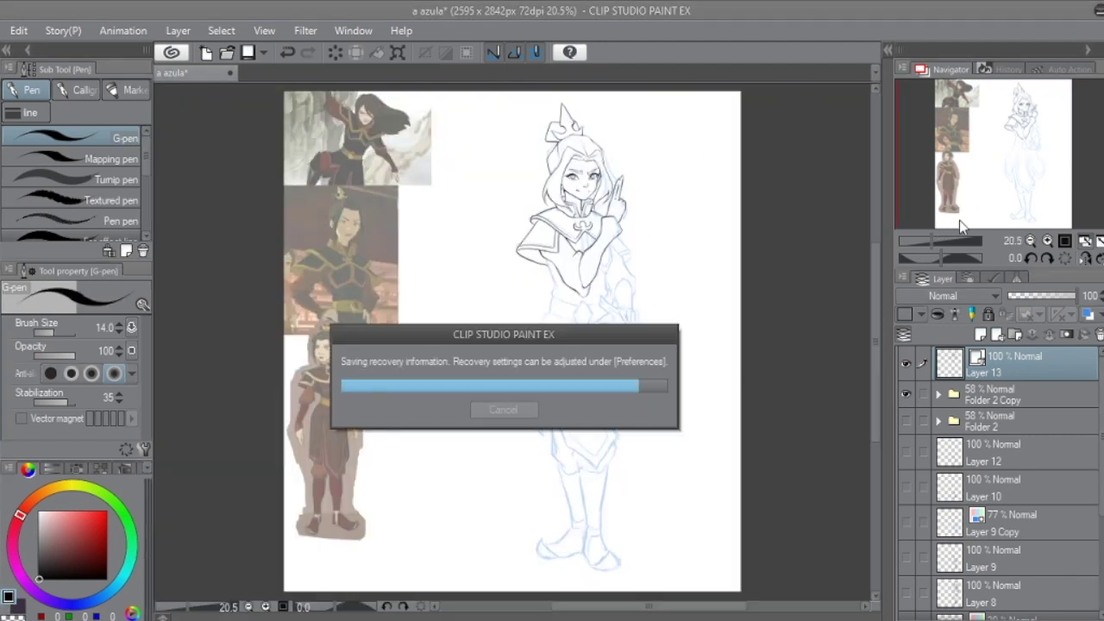
# Step: Lasso the folded-finger side of the raised hand and enlarge it slightly with a transform
pyautogui.scroll(5, 941, 197)
pyautogui.press('m')
pyautogui.moveTo(614, 223); pyautogui.dragTo(612, 326)
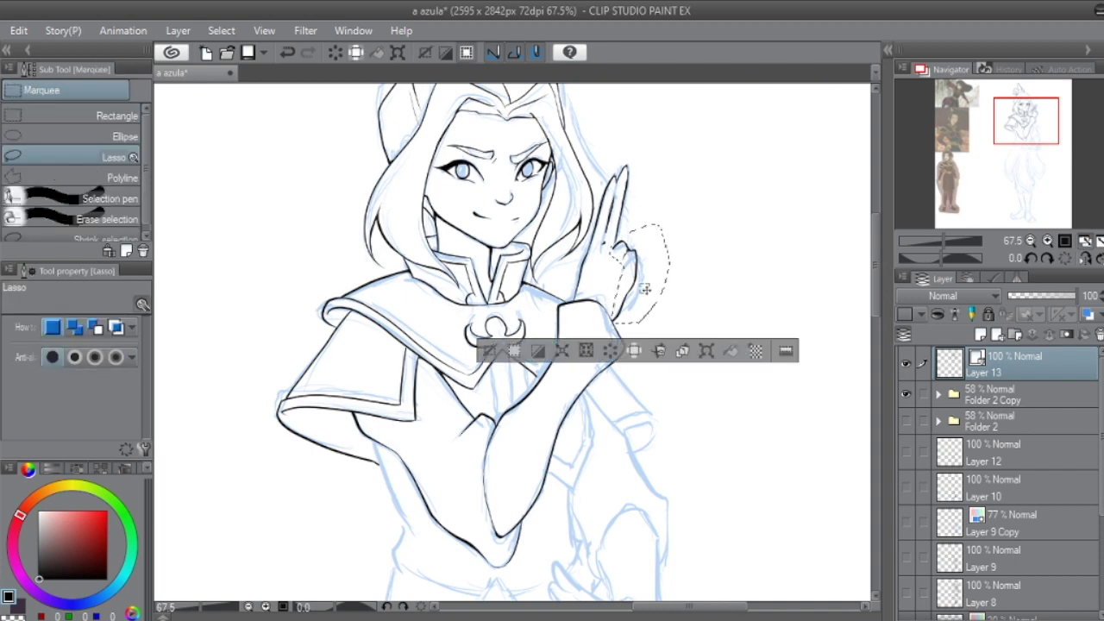
pyautogui.hotkey('ctrl', 't')
pyautogui.moveTo(678, 343); pyautogui.dragTo(687, 337)
pyautogui.moveTo(678, 218); pyautogui.dragTo(671, 238)
pyautogui.press('Return')
pyautogui.press('p')
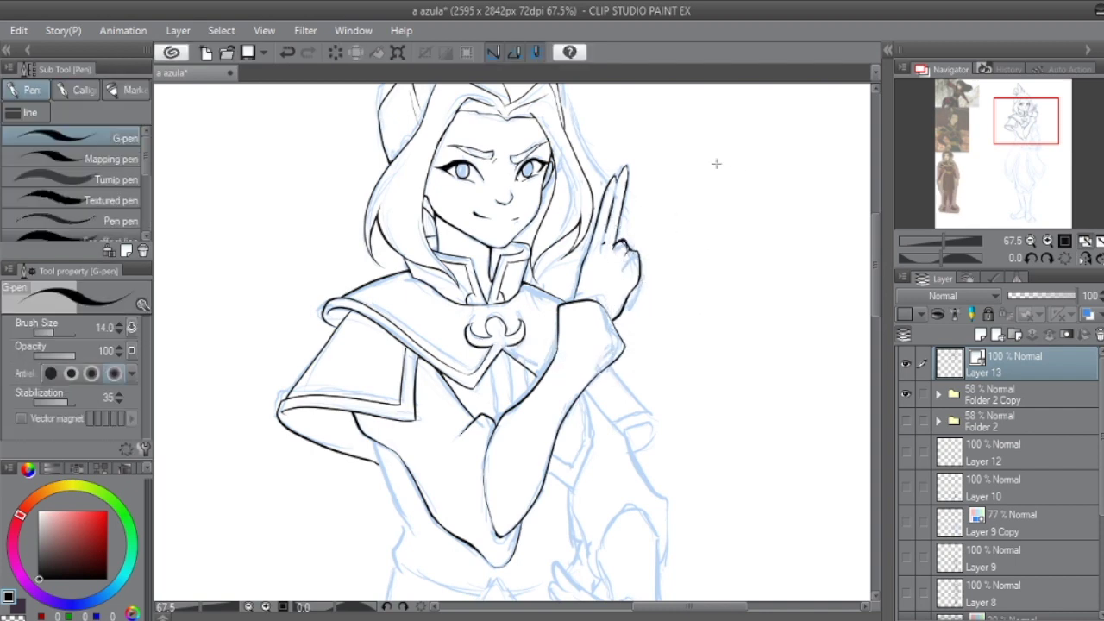
# Step: Add a detail line to the folded fingers and delete the lassoed stray lines beneath the raised fingers
pyautogui.moveTo(614, 248); pyautogui.dragTo(616, 257)
pyautogui.press('m')
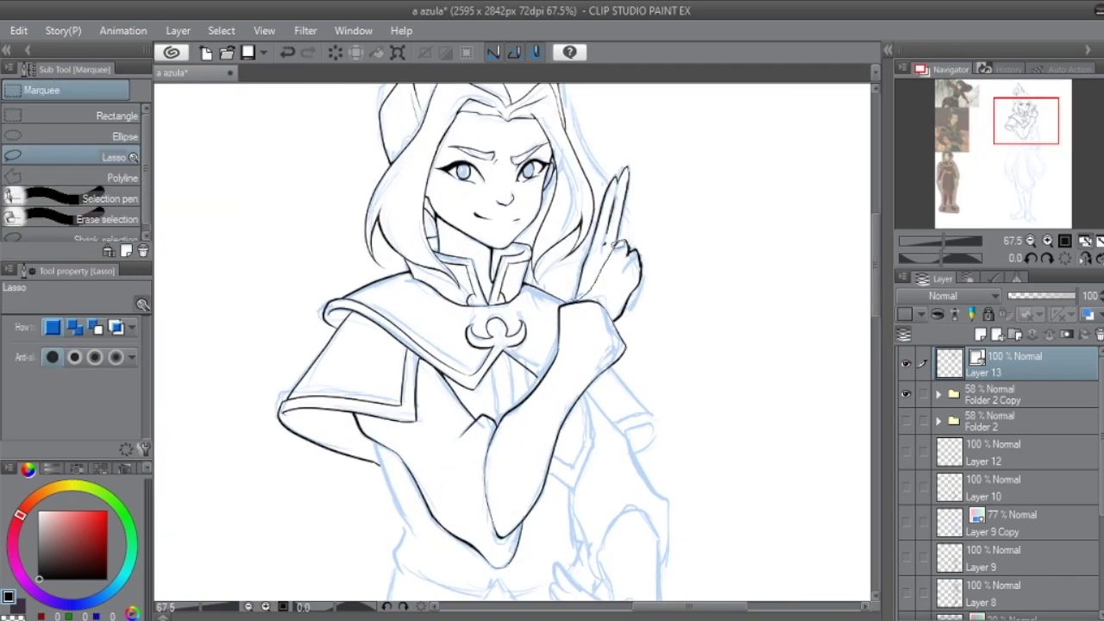
pyautogui.moveTo(604, 216); pyautogui.dragTo(608, 267)
pyautogui.hotkey('ctrl', 't')
pyautogui.press('Escape')
pyautogui.press('Delete')
pyautogui.hotkey('ctrl', 'd')
pyautogui.press('p')
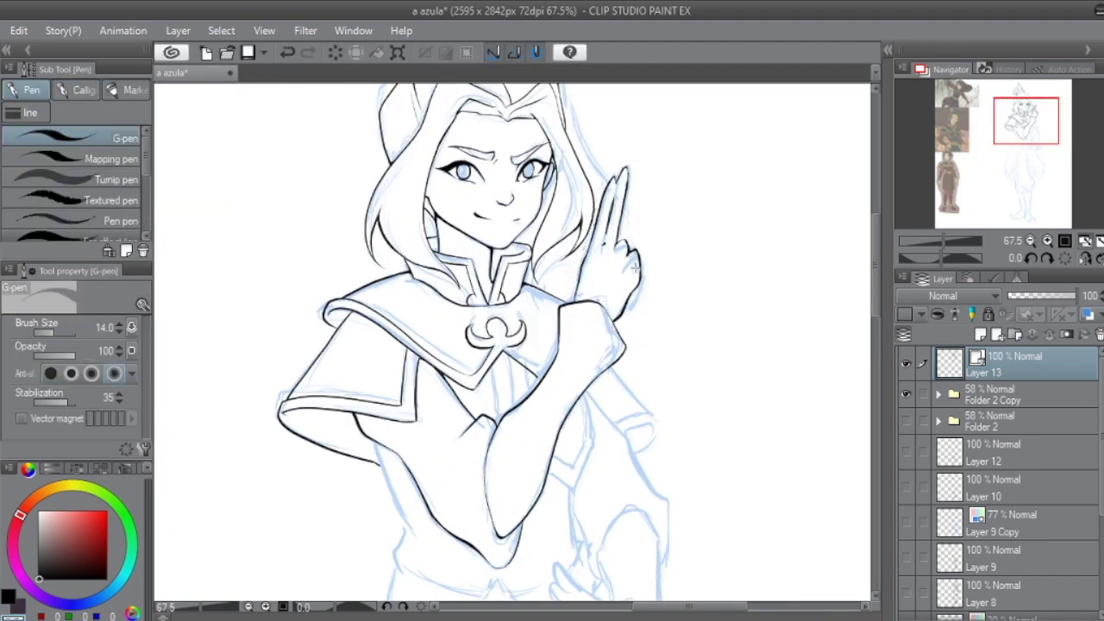
# Step: Clean up the outline of the raised hand's folded fingers
pyautogui.press('x')
pyautogui.moveTo(948, 242)
pyautogui.mouseDown()
pyautogui.moveTo(915, 242)
pyautogui.moveTo(955, 247)
pyautogui.mouseUp()
pyautogui.press('x')
pyautogui.press('x')
pyautogui.press('x')
pyautogui.press('x')
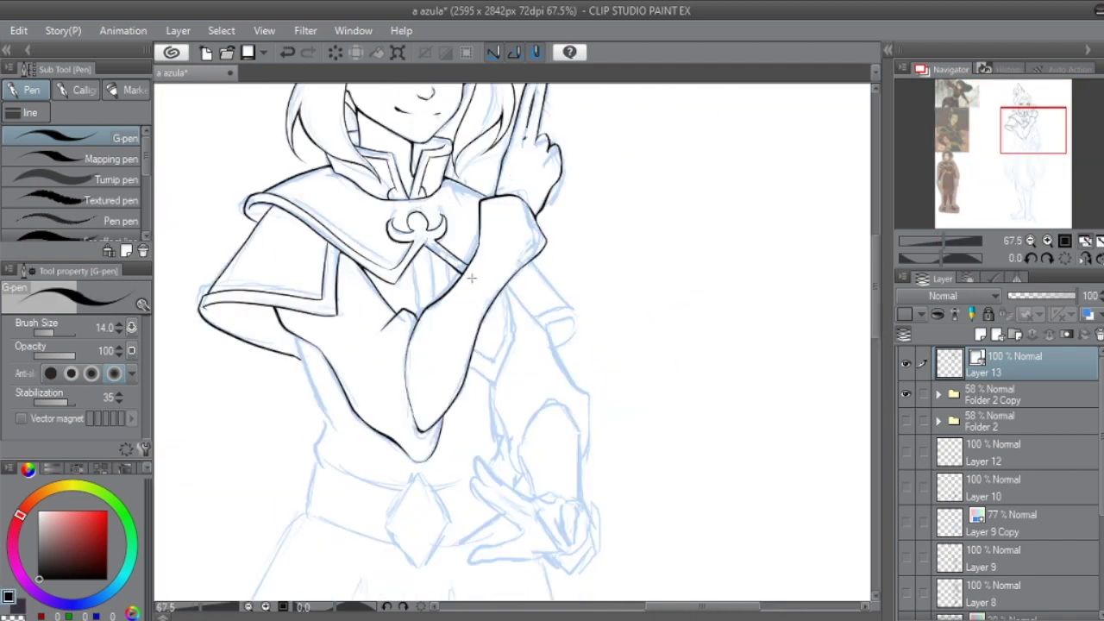
# Step: Touch up the elbow and forearm lines of the bent arm and check the upper body in mirrored view
pyautogui.moveTo(462, 390); pyautogui.dragTo(426, 432)
pyautogui.moveTo(405, 452); pyautogui.dragTo(436, 456)
pyautogui.moveTo(942, 240)
pyautogui.mouseDown()
pyautogui.moveTo(935, 245)
pyautogui.moveTo(944, 241)
pyautogui.mouseUp()
pyautogui.press('h')
pyautogui.press('h')
pyautogui.press('h')
pyautogui.press('h')
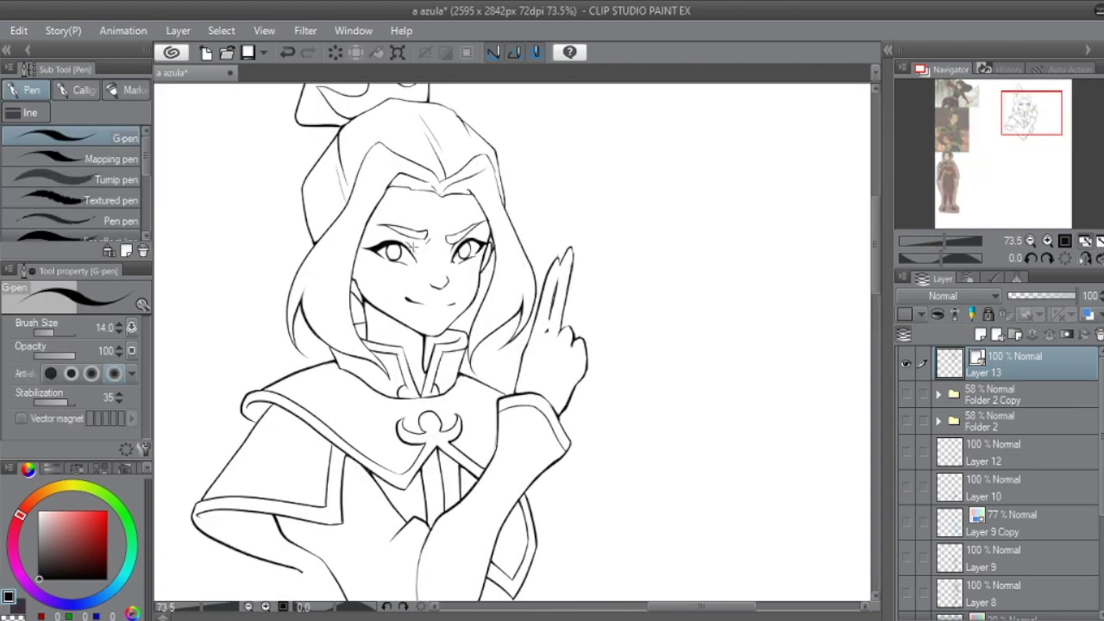
# Step: Show the blue sketch again and ink both sides of the torso down to the waist
pyautogui.click(1093, 242)
pyautogui.click(905, 394)
pyautogui.scroll(3, 345, 284)
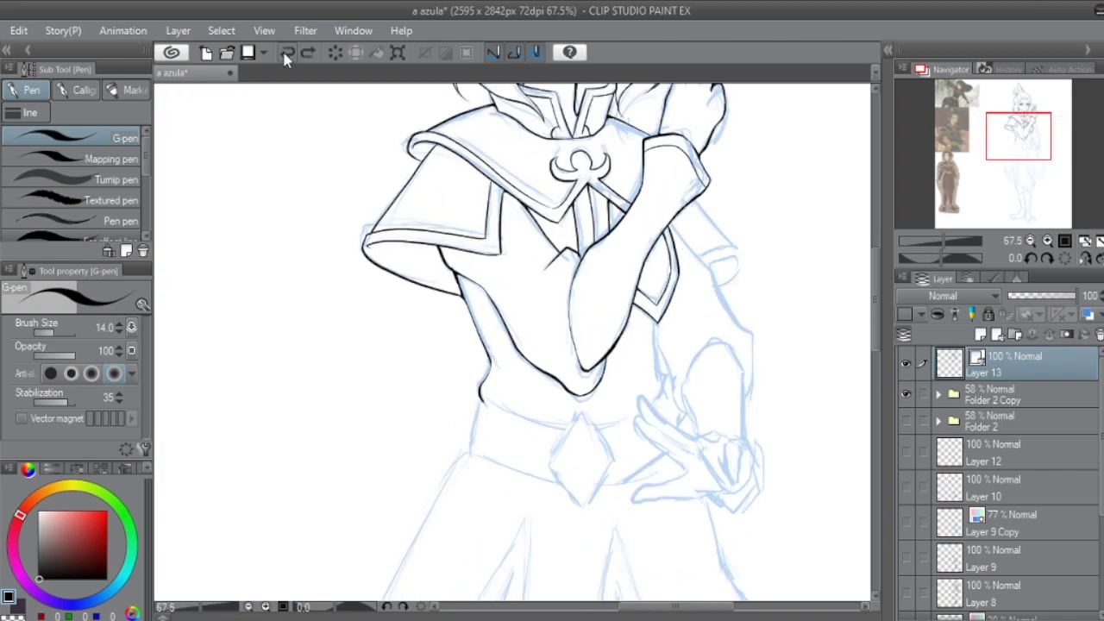
pyautogui.click(1067, 259)
pyautogui.click(1066, 262)
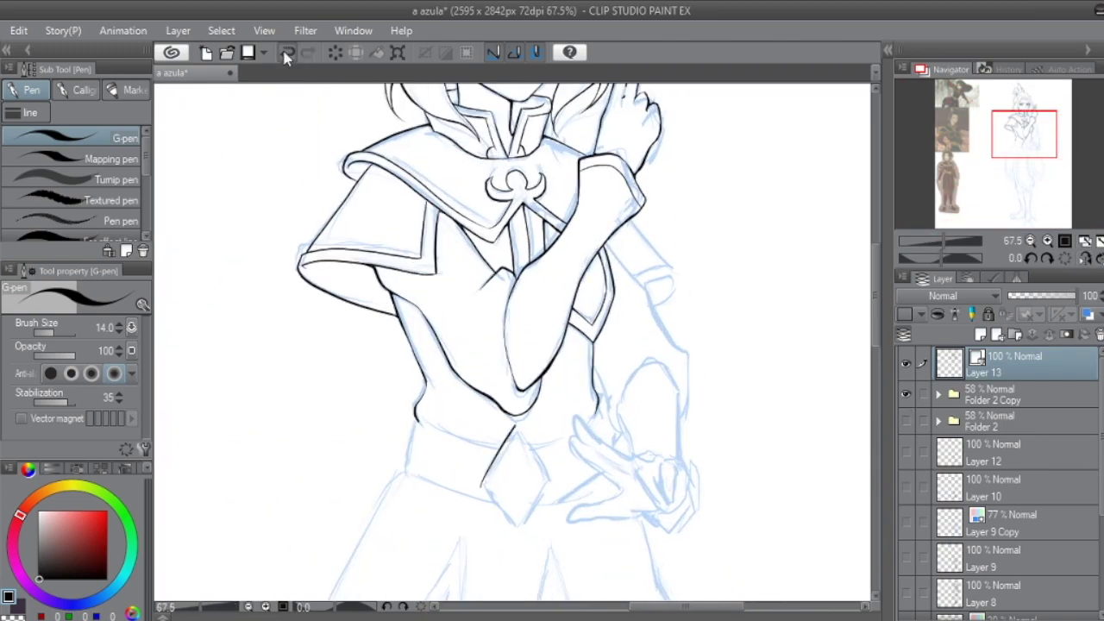
# Step: Ink the diamond belt buckle with an inner circle and a curved flame emblem inside it
pyautogui.scroll(2, 514, 530)
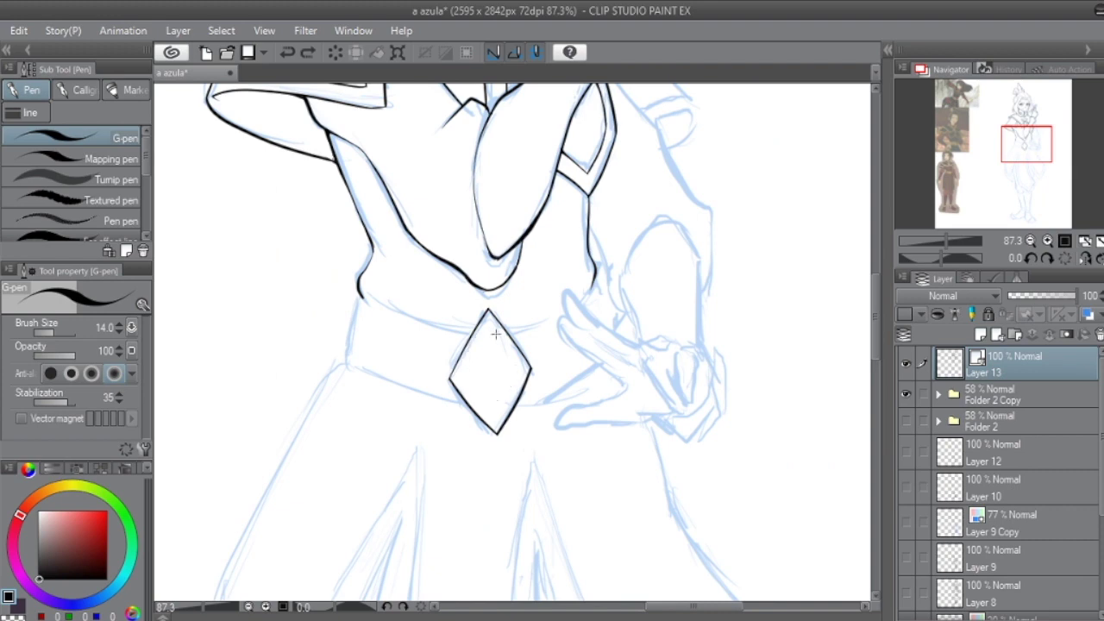
pyautogui.hotkey('ctrl', 'z')
pyautogui.moveTo(502, 337); pyautogui.dragTo(501, 335)
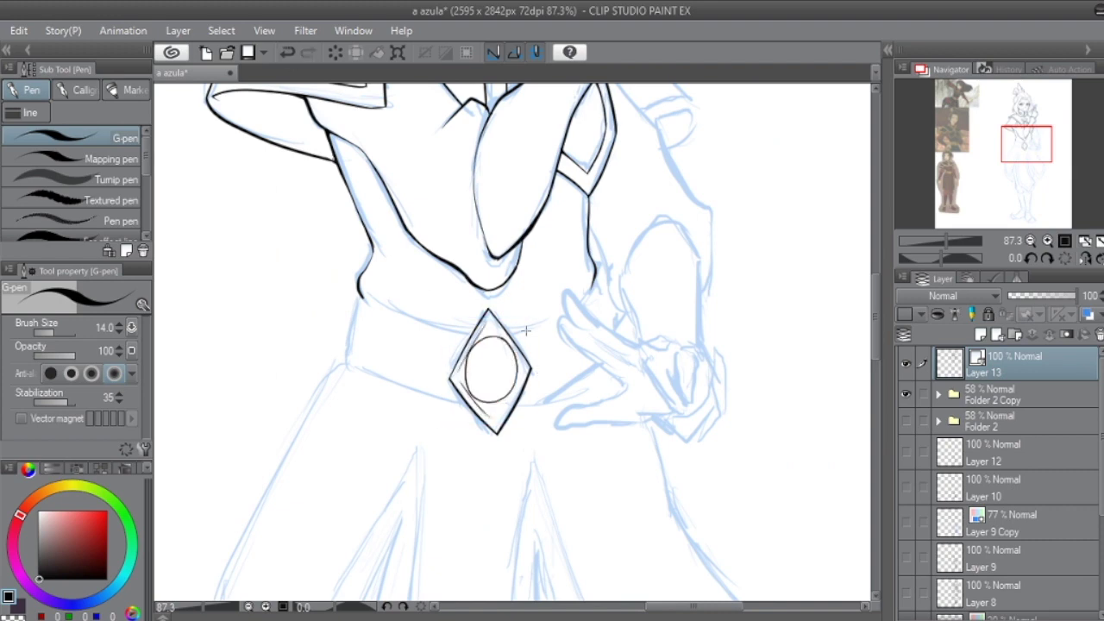
pyautogui.scroll(-1, 462, 379)
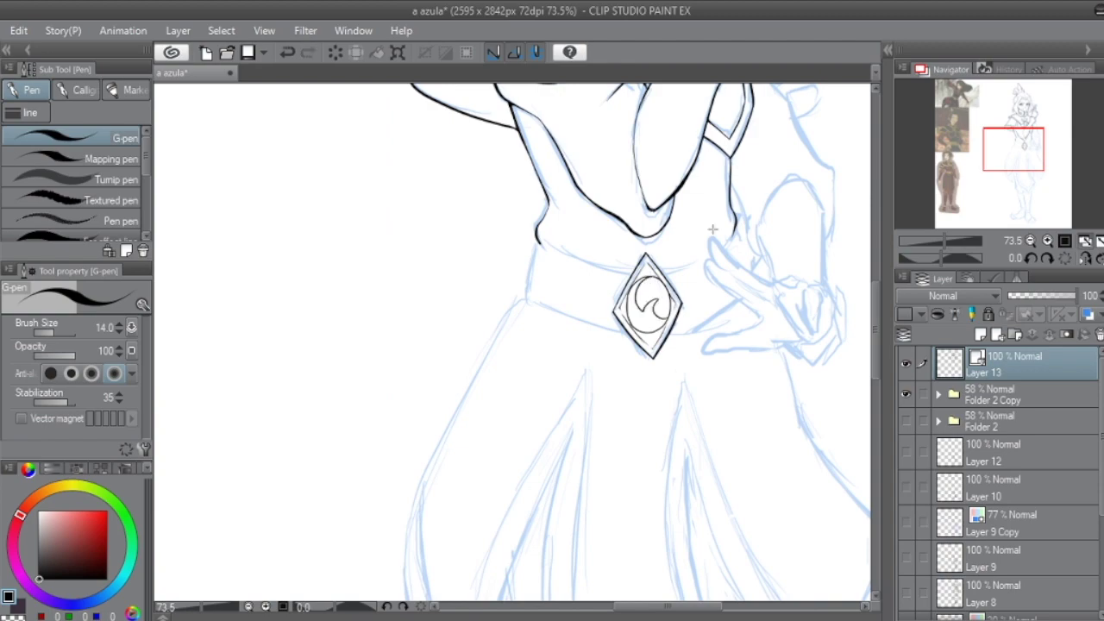
# Step: Ink the extended fingers and the folded knuckles of the lowered hand beside the belt
pyautogui.scroll(-1, 712, 229)
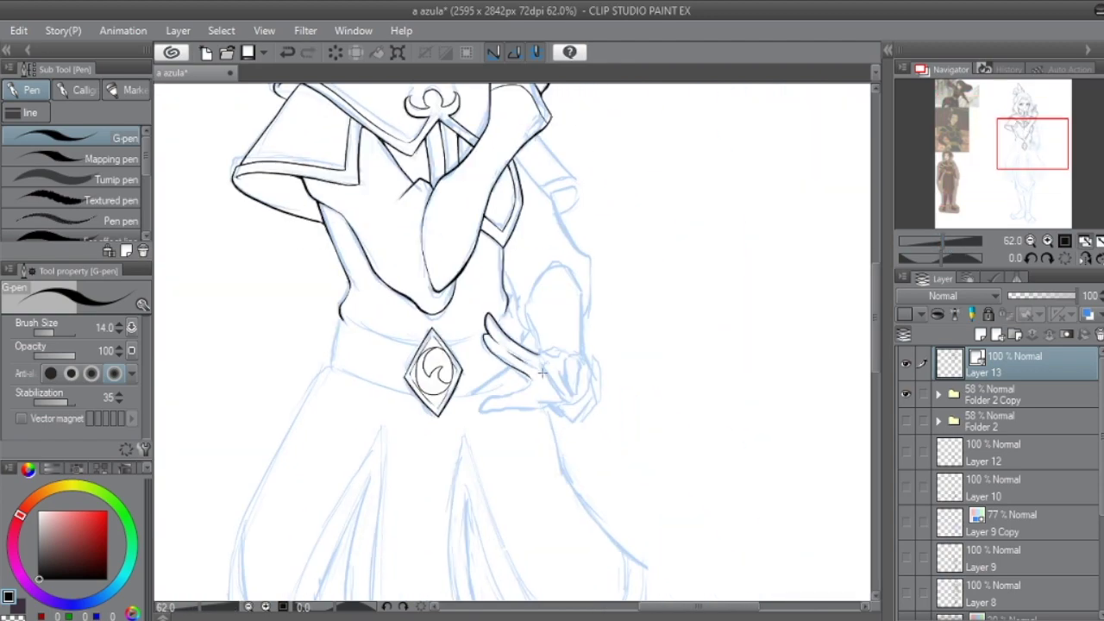
pyautogui.scroll(1, 559, 367)
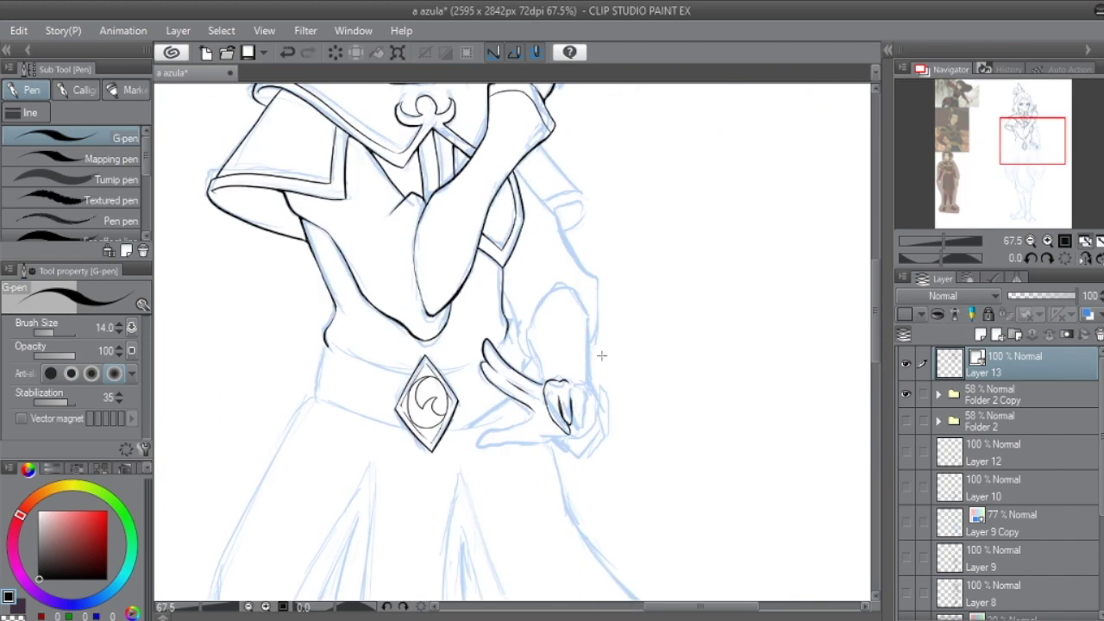
pyautogui.click(1086, 241)
pyautogui.moveTo(473, 446); pyautogui.dragTo(546, 435)
pyautogui.click(1085, 241)
pyautogui.click(906, 393)
pyautogui.click(905, 393)
pyautogui.hotkey('ctrl', 'z')
pyautogui.click(905, 393)
pyautogui.moveTo(494, 434); pyautogui.dragTo(569, 436)
pyautogui.click(288, 52)
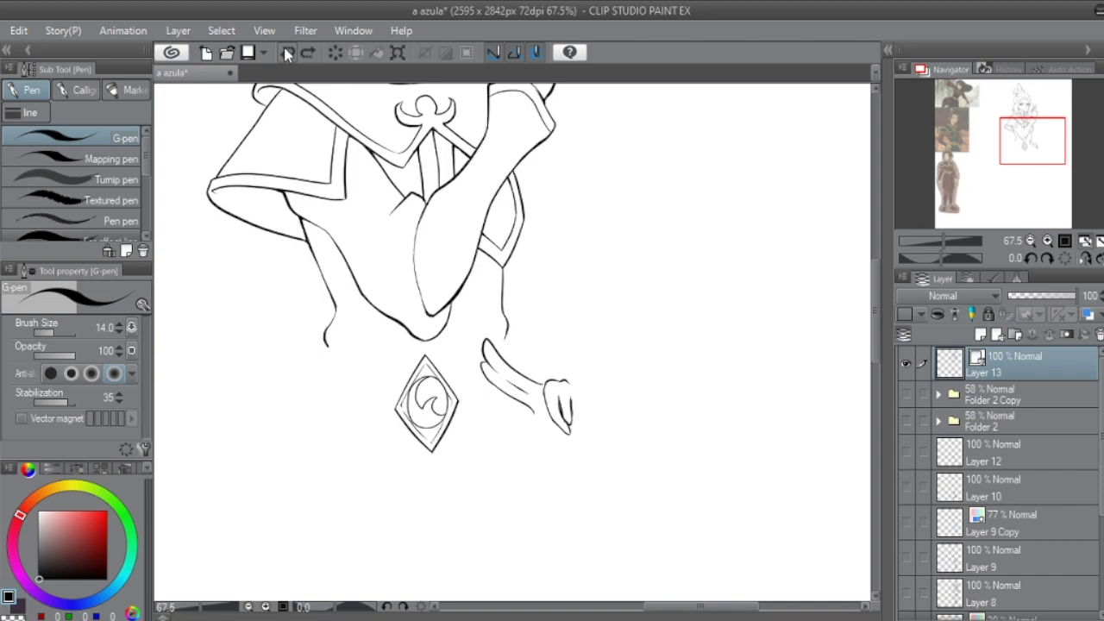
pyautogui.click(287, 52)
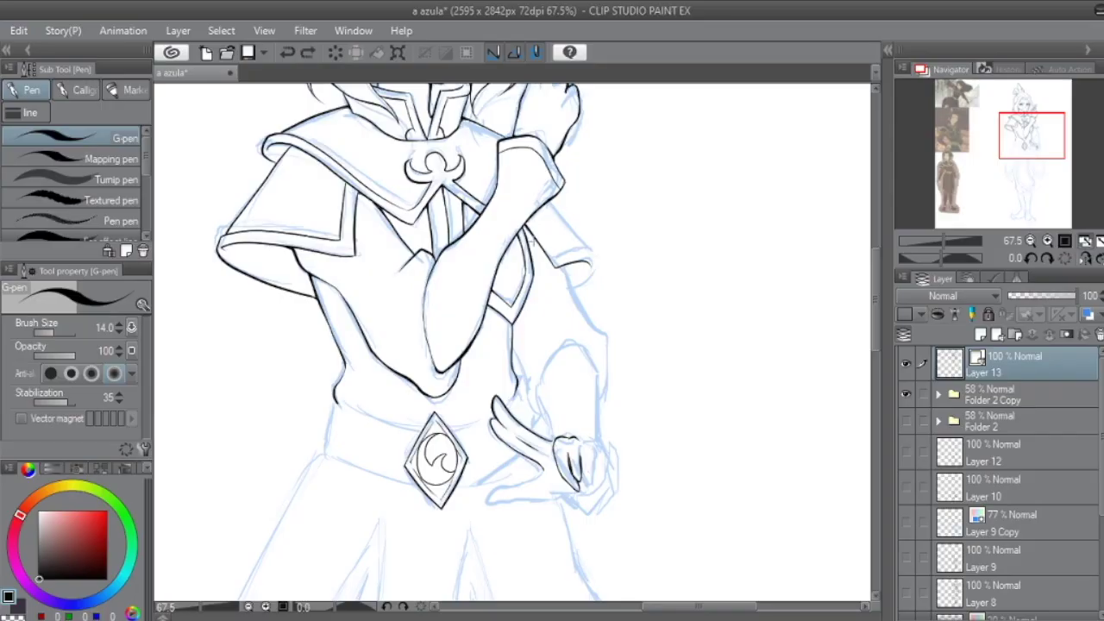
# Step: Ink the lowered arm's sleeve trim and outer arm line, and outline the belt around the buckle
pyautogui.moveTo(535, 221); pyautogui.dragTo(597, 277)
pyautogui.press('y')
pyautogui.press('p')
pyautogui.moveTo(551, 202); pyautogui.dragTo(589, 251)
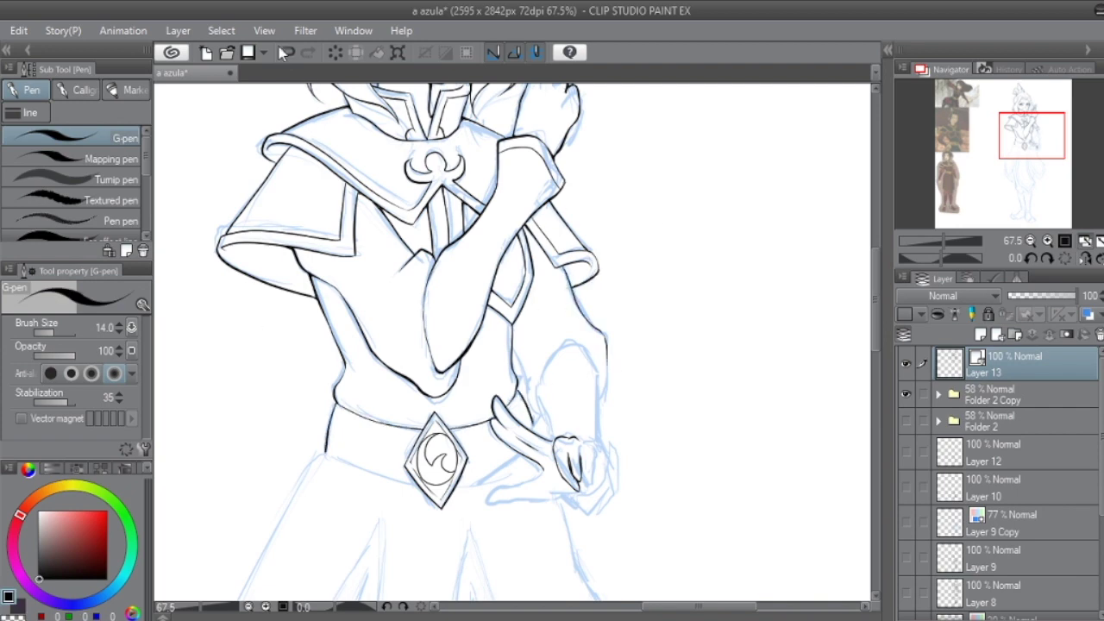
pyautogui.hotkey('ctrl', '-')
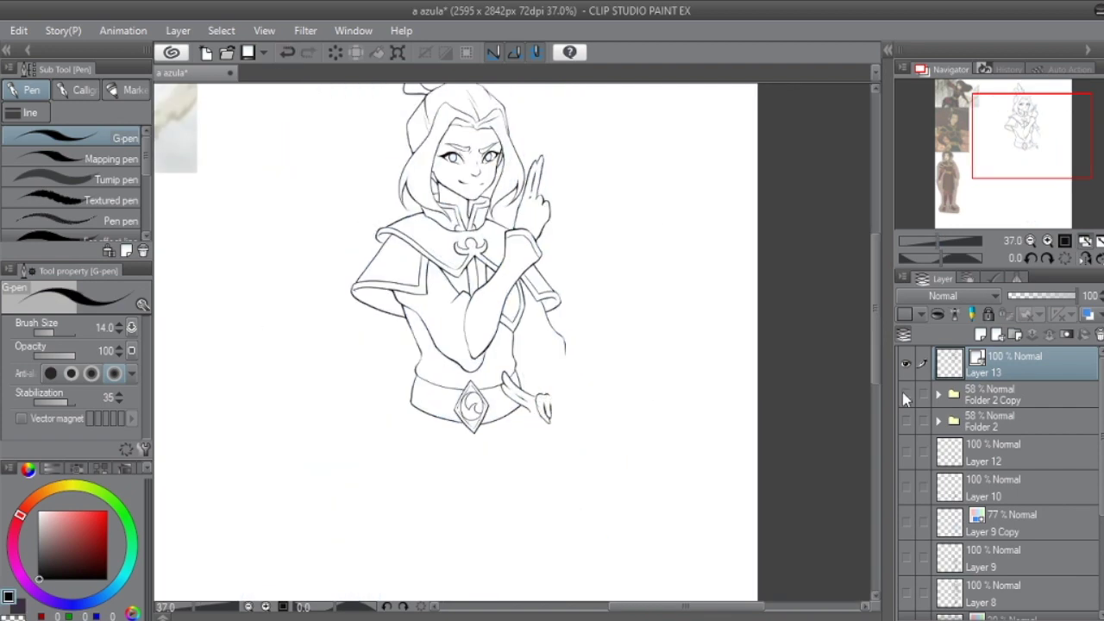
# Step: Ink the skirt's outer side and the curved edges of its two front slits
pyautogui.moveTo(427, 265); pyautogui.dragTo(369, 395)
pyautogui.moveTo(456, 329); pyautogui.dragTo(415, 450)
pyautogui.moveTo(511, 337); pyautogui.dragTo(582, 472)
pyautogui.scroll(2, 511, 335)
pyautogui.scroll(2, 510, 335)
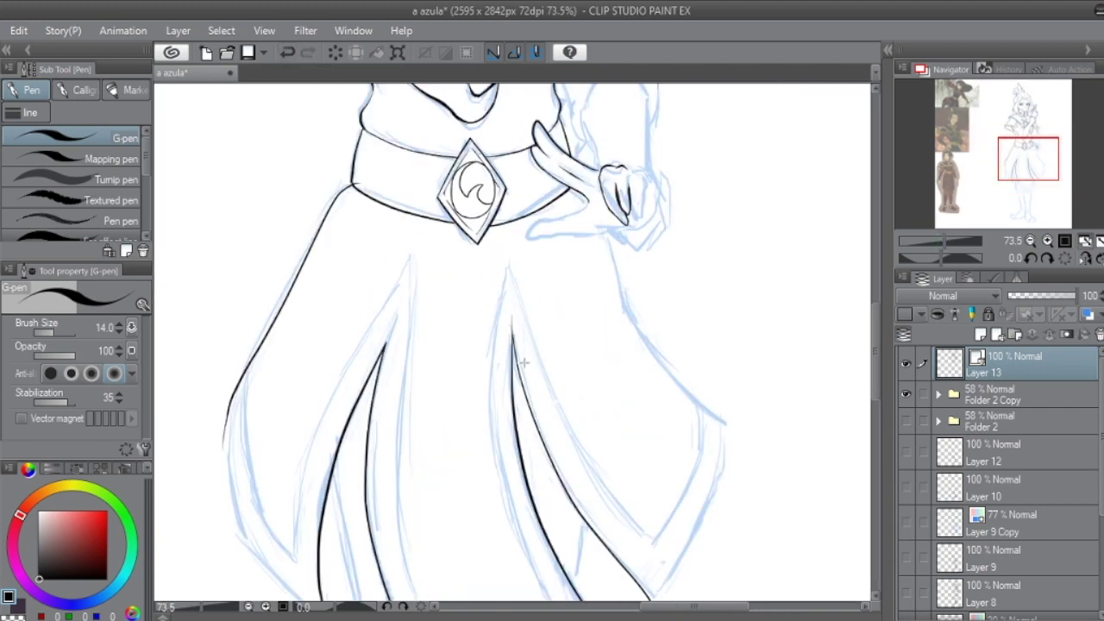
pyautogui.scroll(-1, 546, 303)
# Step: Ink the pointed lower edges of the skirt's centre and side panels and the remaining outer side
pyautogui.moveTo(554, 373); pyautogui.dragTo(637, 479)
pyautogui.moveTo(233, 292)
pyautogui.mouseDown()
pyautogui.moveTo(340, 473)
pyautogui.moveTo(513, 587)
pyautogui.mouseUp()
pyautogui.moveTo(584, 434); pyautogui.dragTo(503, 576)
pyautogui.moveTo(580, 93); pyautogui.dragTo(707, 292)
pyautogui.moveTo(690, 233); pyautogui.dragTo(612, 442)
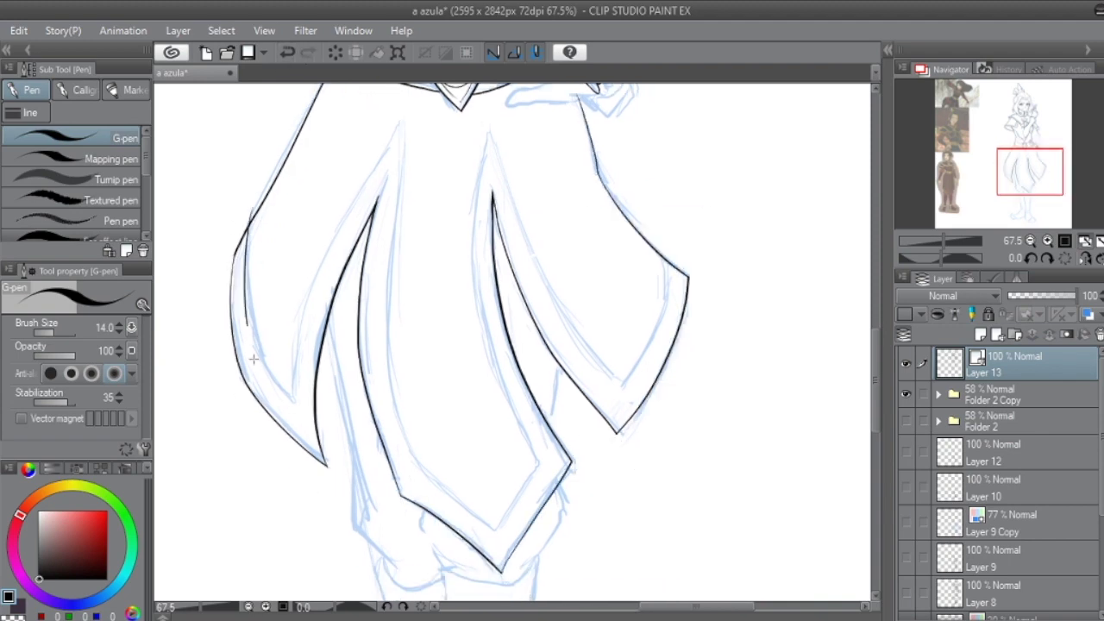
# Step: Hide the sketch and draw the inner trim lines on the skirt's side panel opposite the lowered hand
pyautogui.hotkey('ctrl', 'z')
pyautogui.click(906, 393)
pyautogui.moveTo(394, 154); pyautogui.dragTo(292, 410)
pyautogui.moveTo(247, 186); pyautogui.dragTo(292, 410)
pyautogui.hotkey('ctrl', 'z')
pyautogui.moveTo(242, 240); pyautogui.dragTo(292, 410)
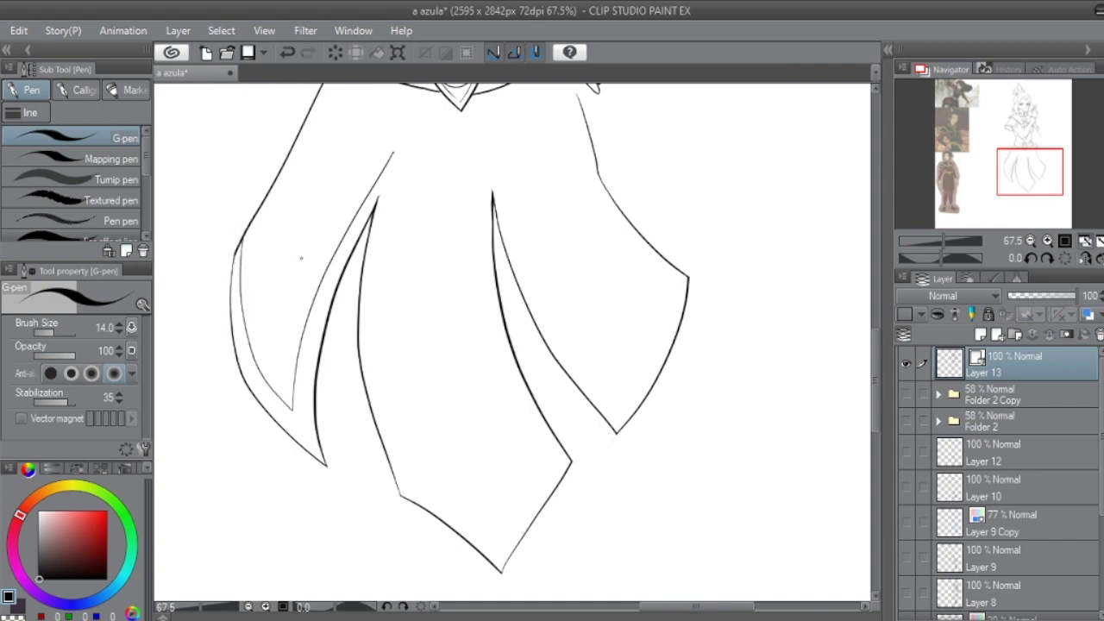
# Step: Draw the inner trim lines of the skirt's centre panel, following its pointed hem
pyautogui.press('y')
pyautogui.moveTo(381, 204); pyautogui.dragTo(414, 465)
pyautogui.press('p')
pyautogui.moveTo(485, 160)
pyautogui.mouseDown()
pyautogui.moveTo(540, 466)
pyautogui.moveTo(500, 542)
pyautogui.mouseUp()
pyautogui.press('y')
pyautogui.press('p')
# Step: Draw the trim on the side panel beneath the lowered hand and join the trim lines above both slits
pyautogui.scroll(1, 483, 345)
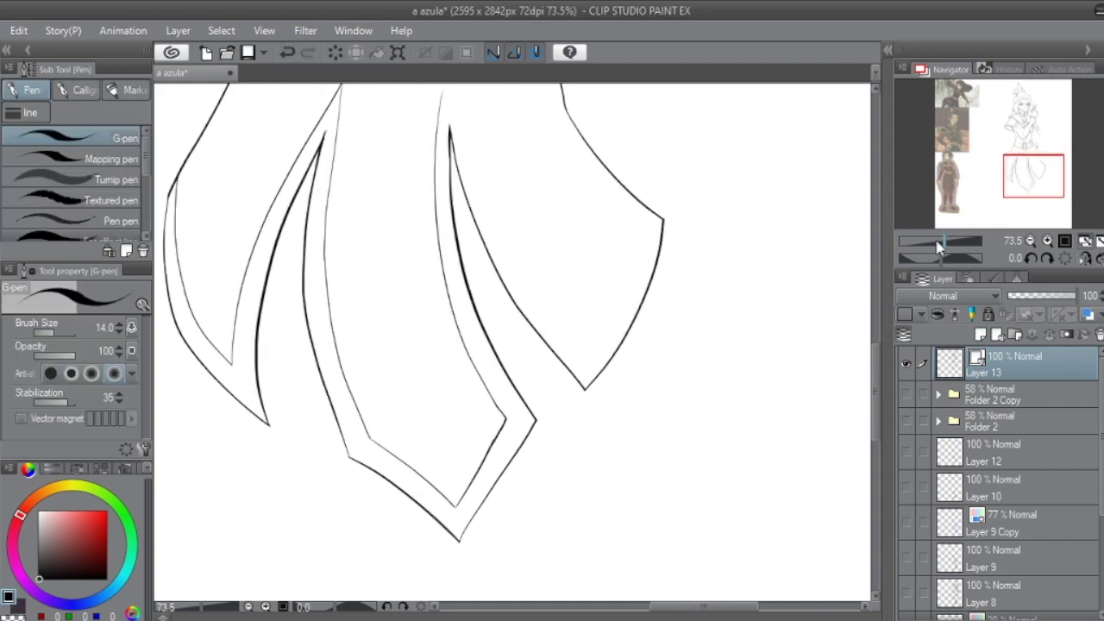
pyautogui.scroll(-3, 450, 199)
pyautogui.scroll(1, 481, 222)
pyautogui.scroll(-4, 481, 222)
pyautogui.scroll(2, 570, 345)
pyautogui.press('y')
pyautogui.press('p')
pyautogui.scroll(1, 569, 345)
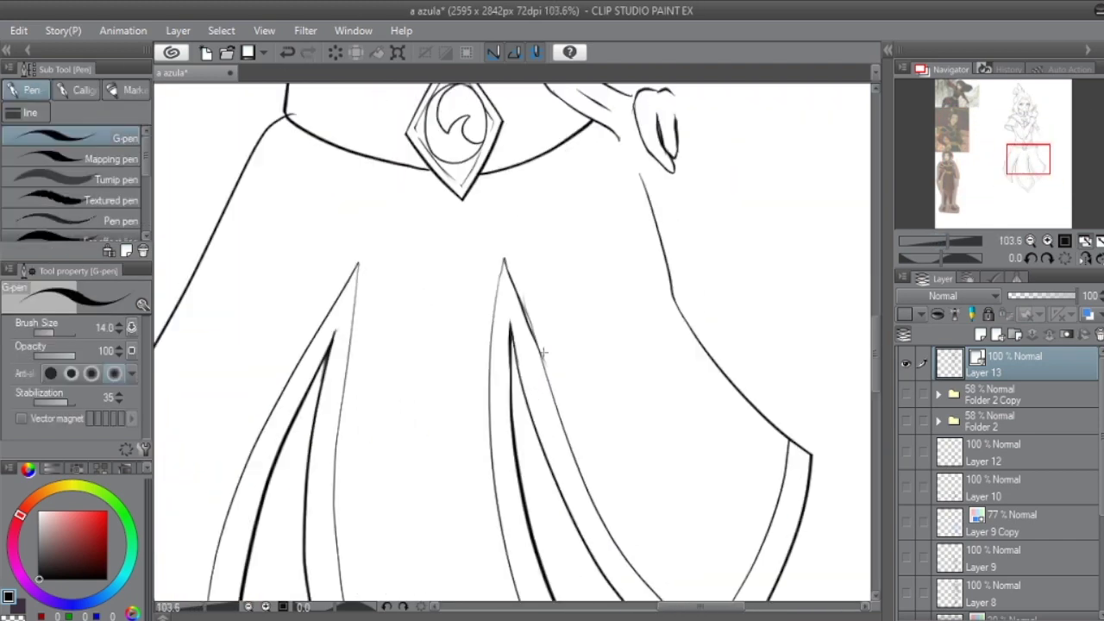
# Step: Show the sketch and ink the gathered trouser legs below the skirt and both lower legs
pyautogui.scroll(-3, 569, 345)
pyautogui.click(905, 394)
pyautogui.scroll(2, 1007, 204)
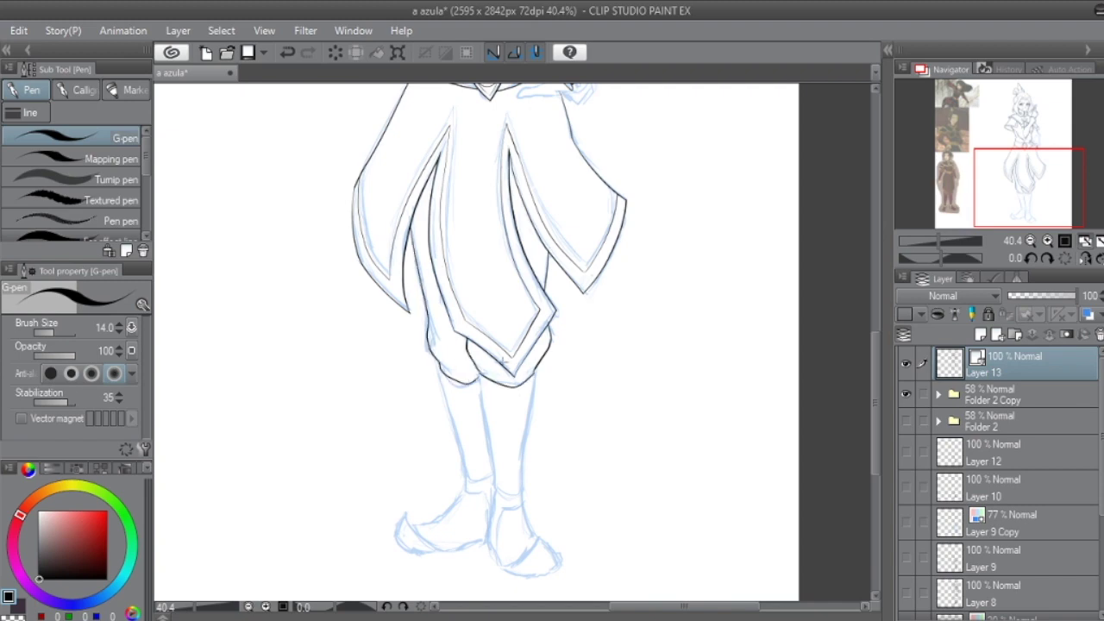
pyautogui.moveTo(476, 380); pyautogui.dragTo(493, 497)
pyautogui.moveTo(534, 374); pyautogui.dragTo(521, 515)
# Step: Ink the front boot with its ankle line and toe cap over the sketch
pyautogui.click(1085, 243)
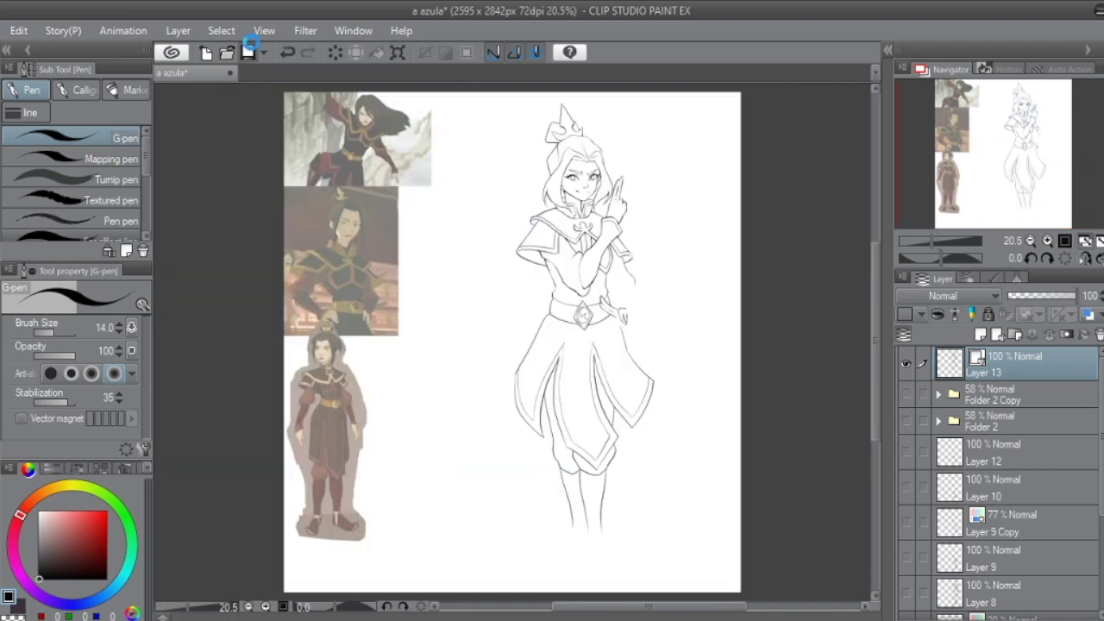
pyautogui.scroll(3, 573, 371)
pyautogui.scroll(-5, 623, 312)
pyautogui.moveTo(585, 374); pyautogui.dragTo(590, 421)
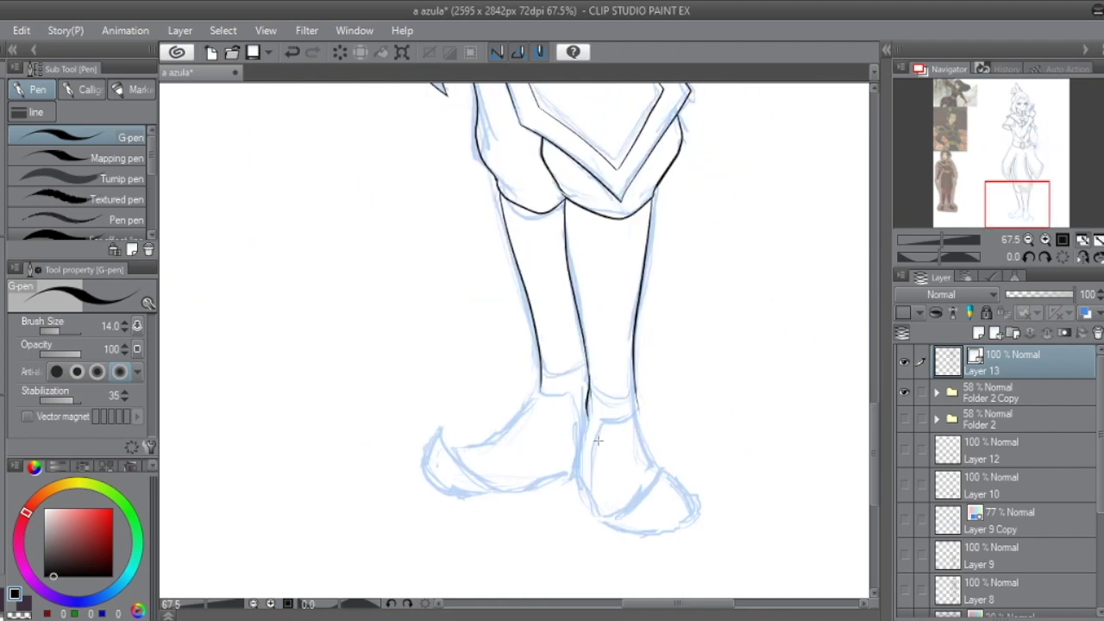
pyautogui.moveTo(661, 472); pyautogui.dragTo(604, 528)
pyautogui.click(1083, 256)
pyautogui.click(1082, 256)
pyautogui.press('y')
pyautogui.press('p')
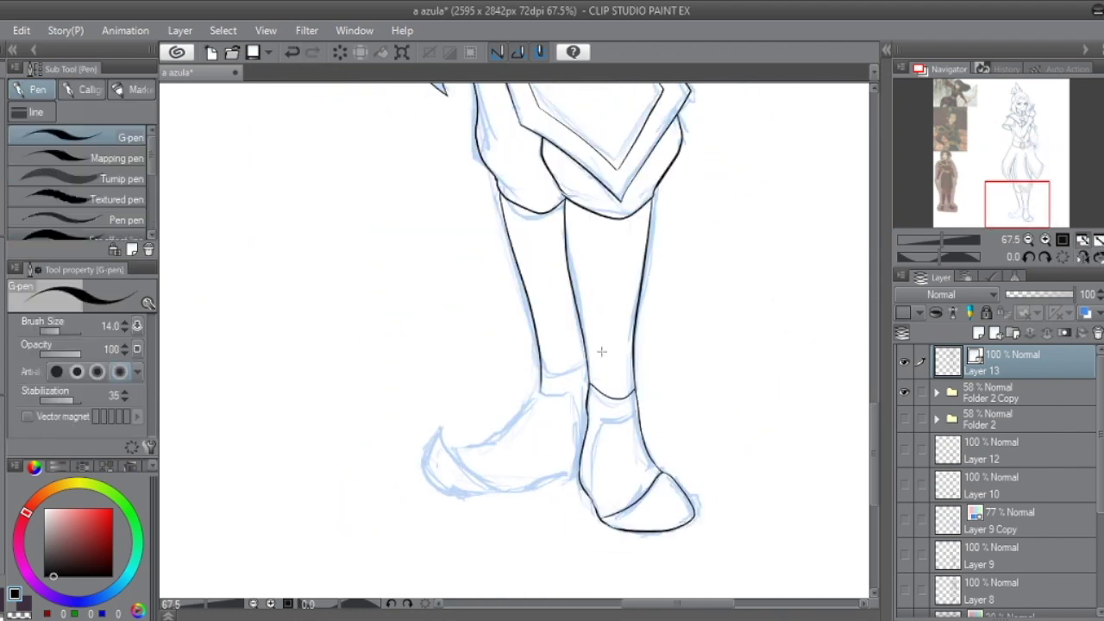
# Step: Ink the rear boot and redraw its curled, pointed toe with the sketch hidden
pyautogui.hotkey('ctrl', 'z')
pyautogui.moveTo(542, 378)
pyautogui.mouseDown()
pyautogui.moveTo(587, 371)
pyautogui.moveTo(449, 448)
pyautogui.mouseUp()
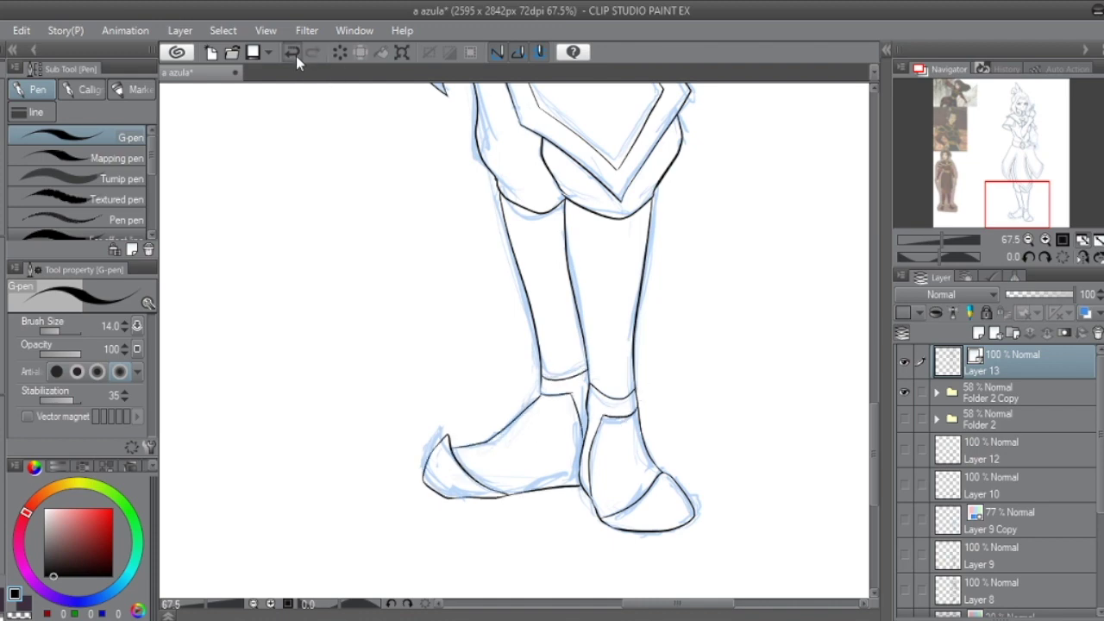
pyautogui.click(904, 392)
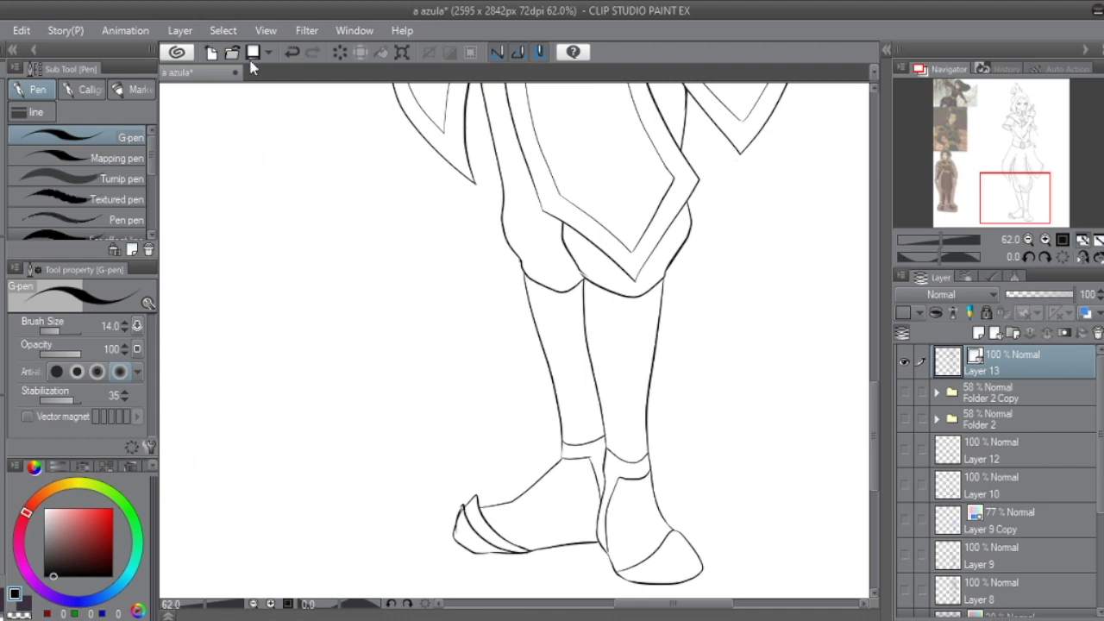
pyautogui.moveTo(445, 511); pyautogui.dragTo(485, 553)
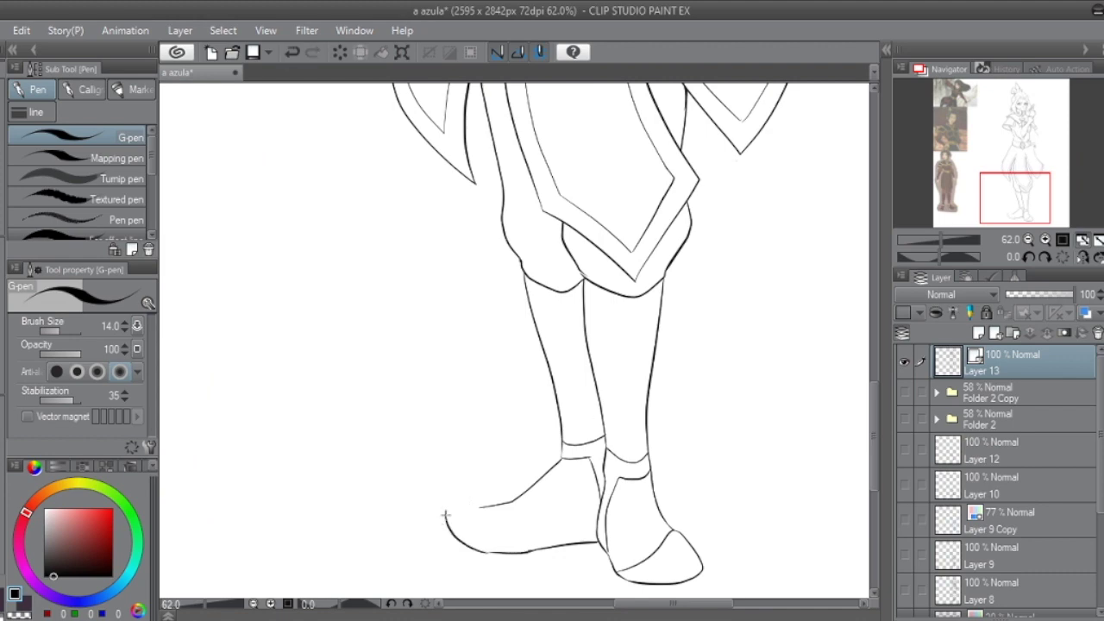
pyautogui.hotkey('ctrl', 'z')
pyautogui.scroll(2, 488, 509)
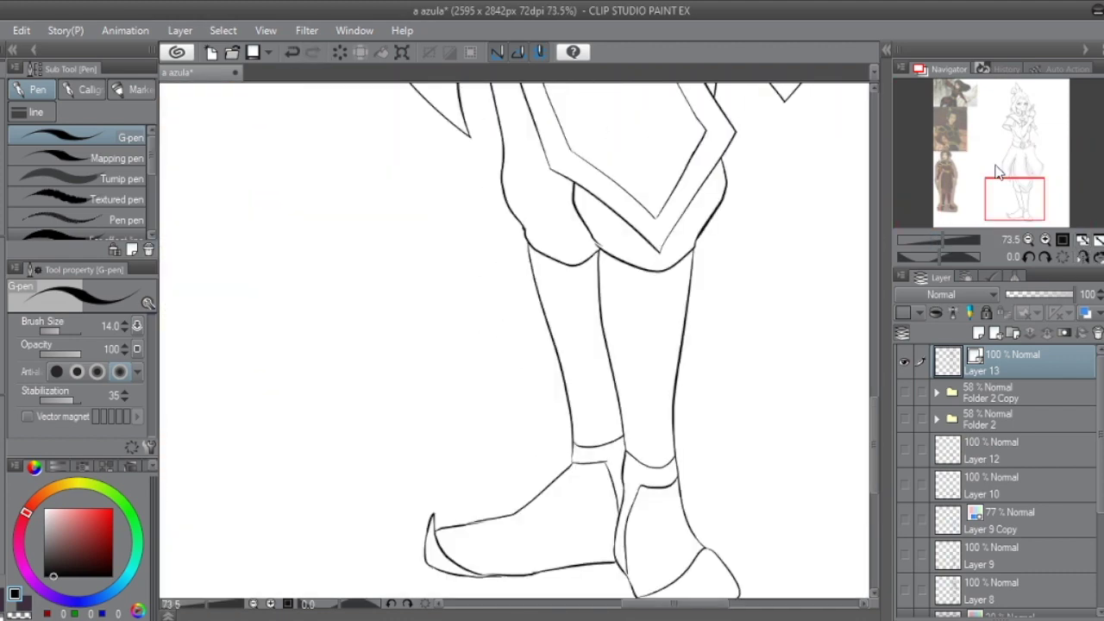
# Step: Lasso the rear boot and shift it slightly upward with a transform
pyautogui.press('m')
pyautogui.moveTo(425, 390); pyautogui.dragTo(429, 395)
pyautogui.hotkey('ctrl', 't')
pyautogui.moveTo(544, 459); pyautogui.dragTo(547, 449)
pyautogui.press('Return')
pyautogui.press('p')
pyautogui.scroll(3, 560, 424)
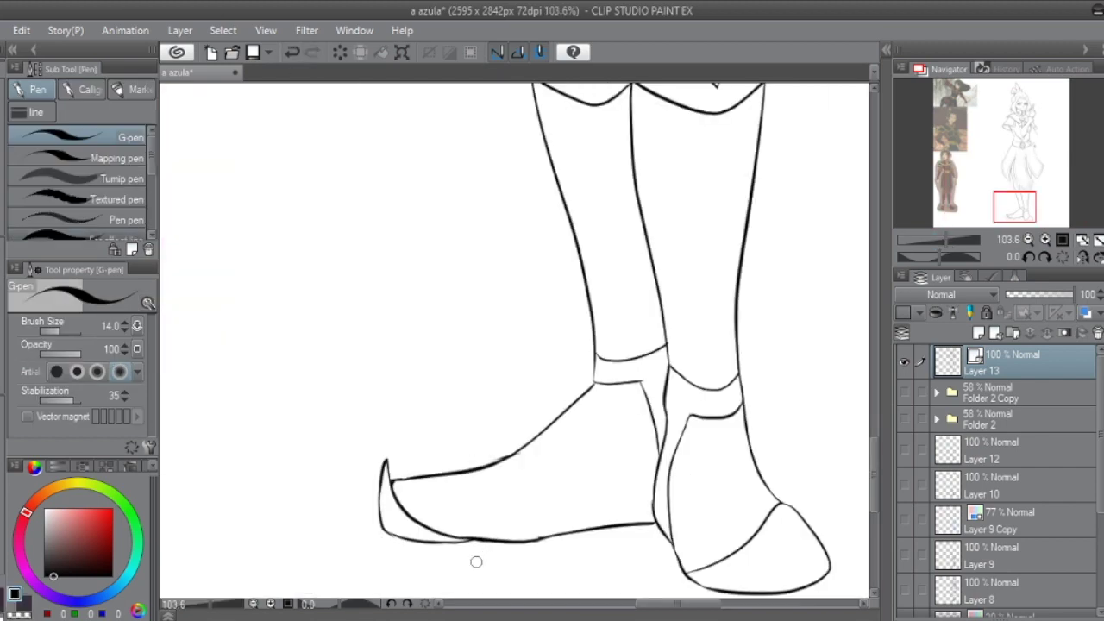
# Step: Show the sketch and ink the lowered arm's forearm guard plus the hand's thumb, palm and wrist
pyautogui.scroll(-5, 476, 561)
pyautogui.scroll(3, 476, 562)
pyautogui.scroll(1, 466, 458)
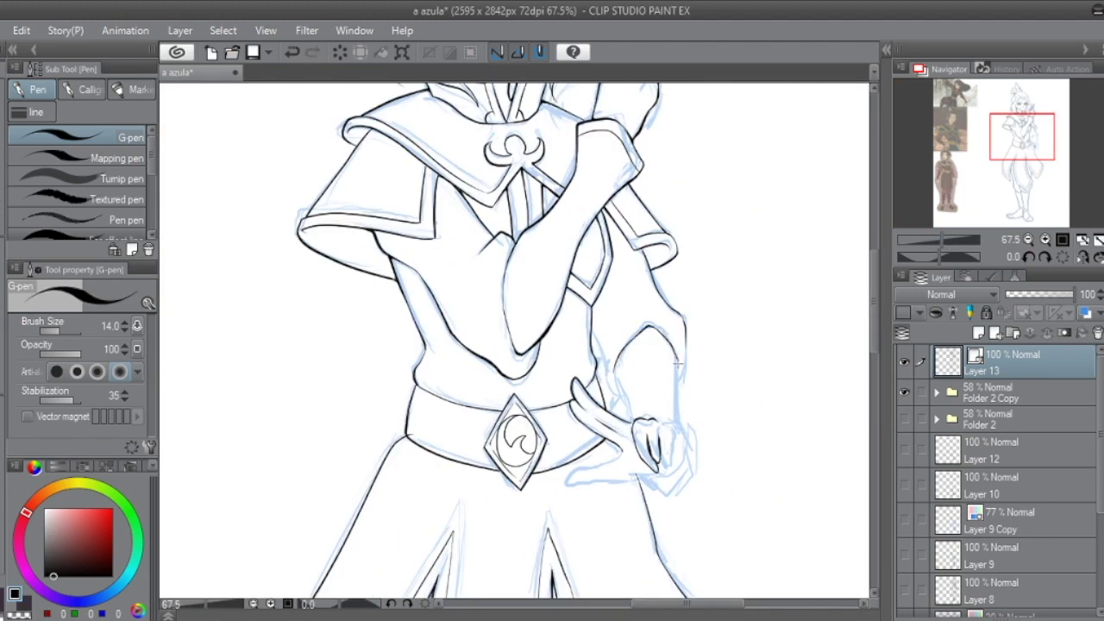
pyautogui.moveTo(591, 335); pyautogui.dragTo(600, 383)
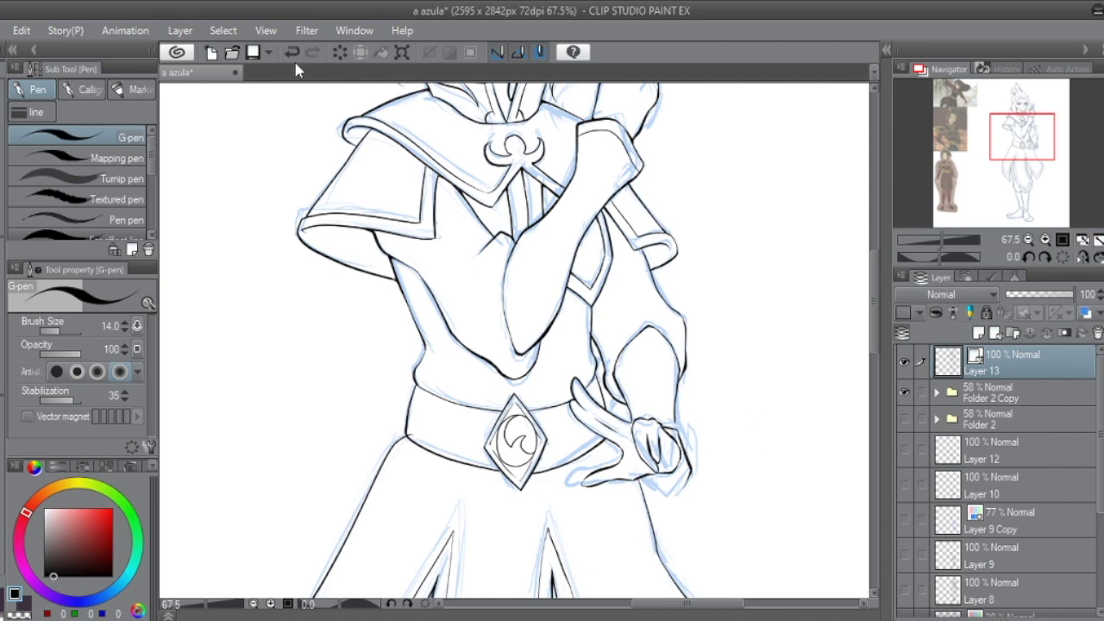
pyautogui.scroll(-1, 788, 370)
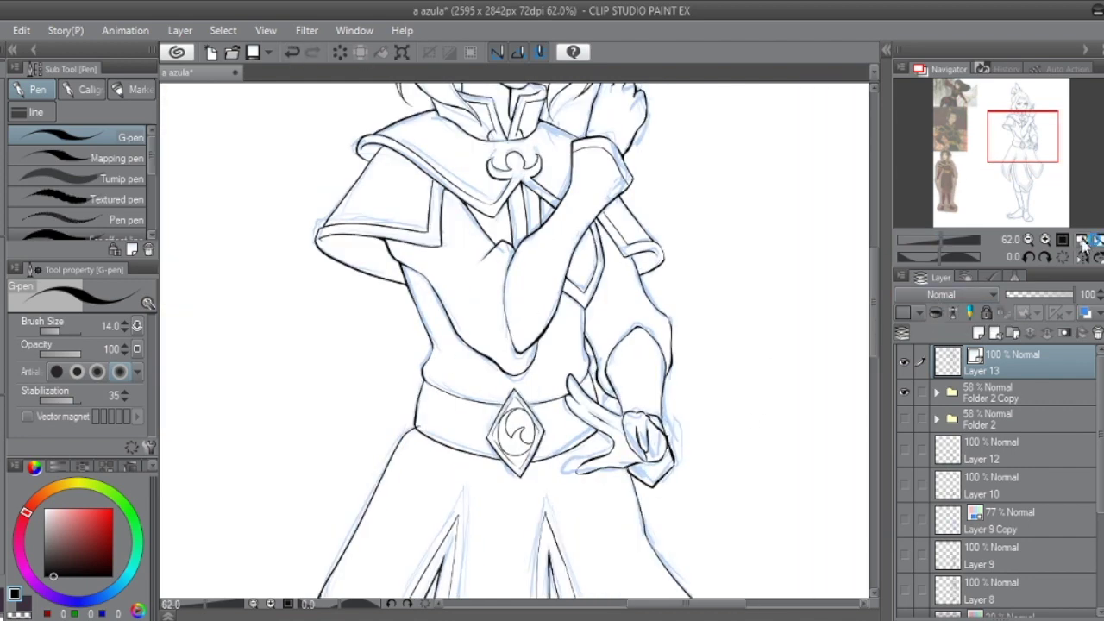
# Step: Hide the sketch, review the line art and add fold lines to the gathered trouser knees
pyautogui.click(1047, 241)
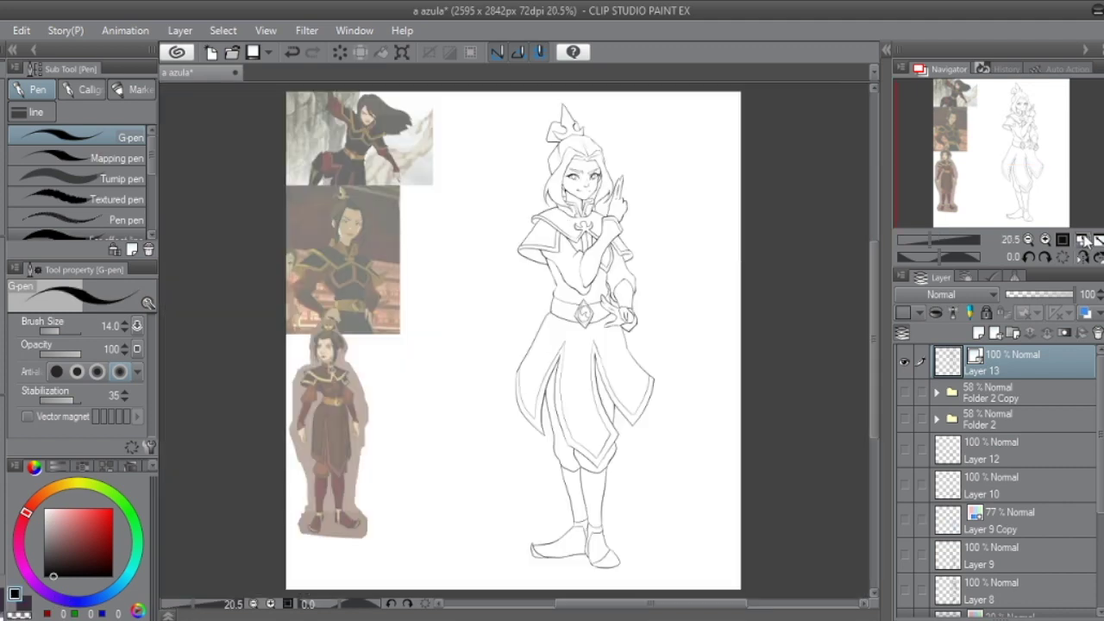
pyautogui.scroll(3, 655, 335)
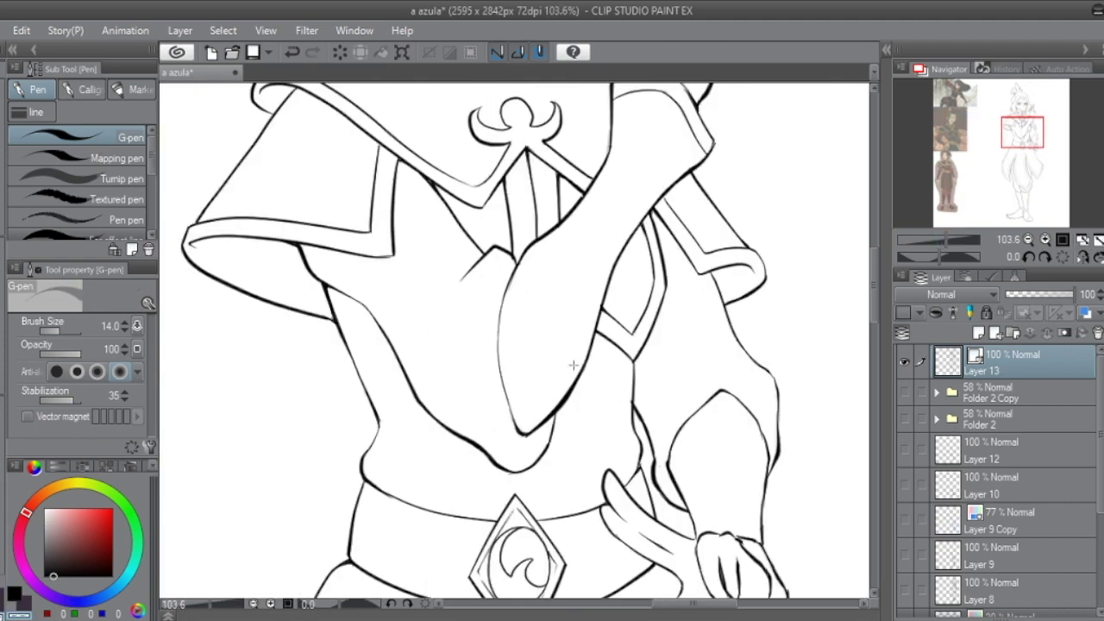
pyautogui.scroll(-3, 674, 281)
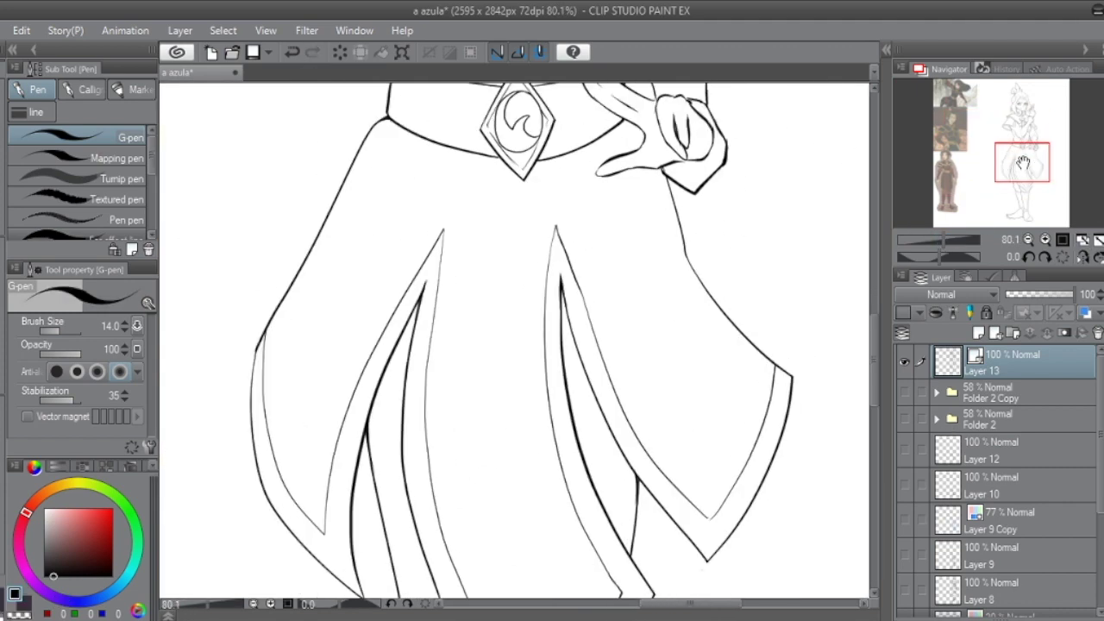
pyautogui.moveTo(604, 336); pyautogui.dragTo(654, 320)
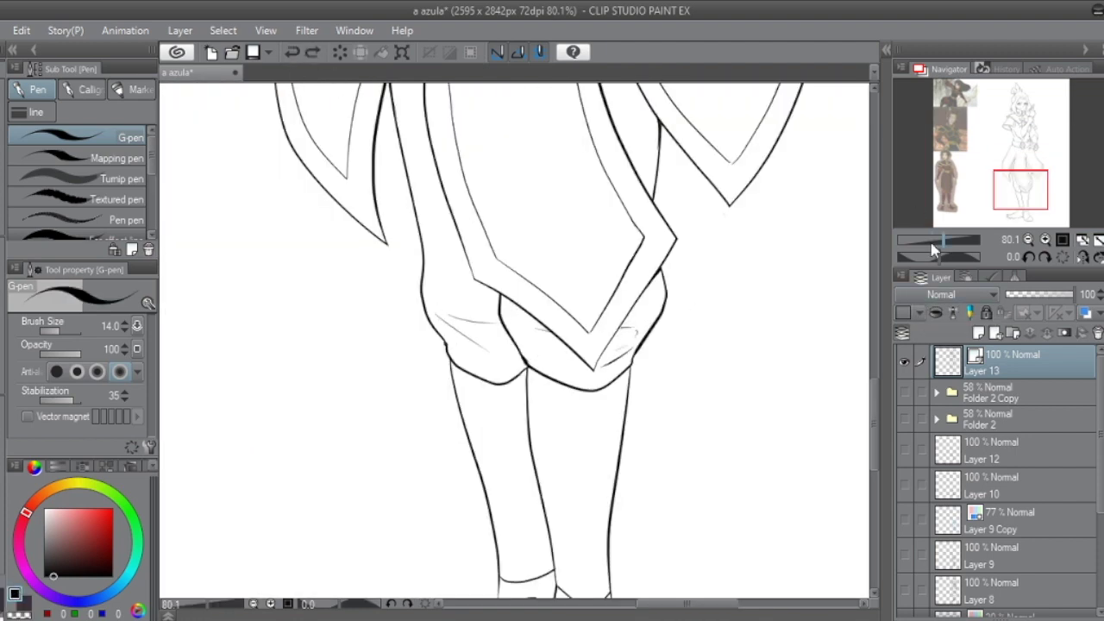
# Step: Thicken the skirt's outer vector lines with Correct line width set to 1.0
pyautogui.scroll(-3, 1005, 191)
pyautogui.moveTo(1002, 189); pyautogui.dragTo(1010, 198)
pyautogui.press('y')
pyautogui.scroll(4, 683, 271)
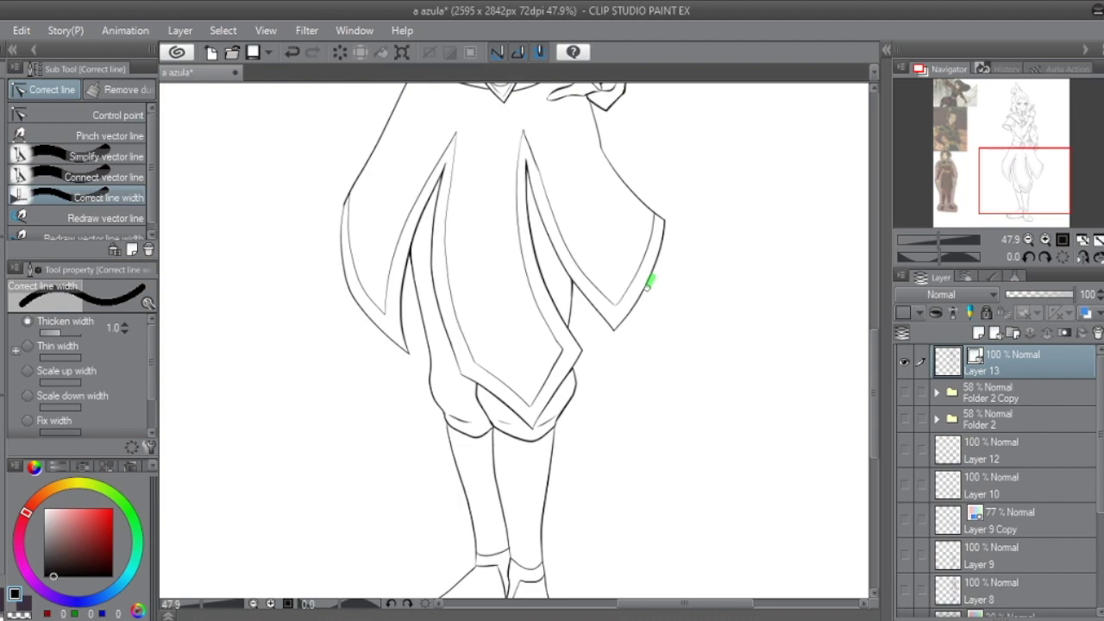
pyautogui.press('p')
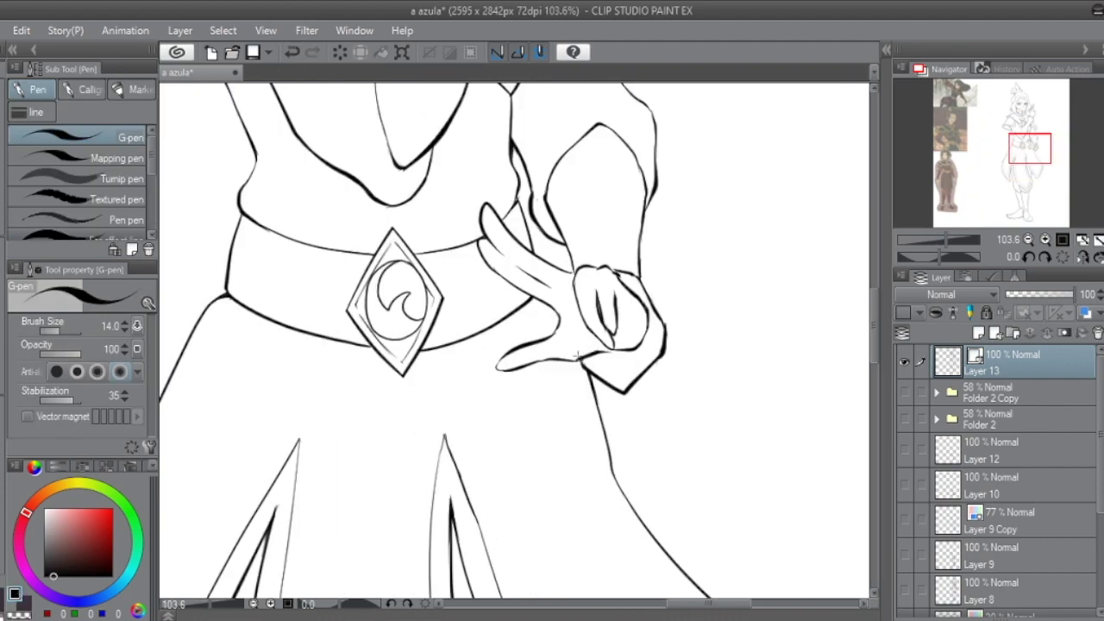
# Step: Add a new layer for a silhouette and select the figure's area within its outline
pyautogui.hotkey('ctrl', '0')
pyautogui.hotkey('ctrl', 'shift', 'n')
pyautogui.press('m')
pyautogui.moveTo(626, 114)
pyautogui.mouseDown()
pyautogui.moveTo(681, 126)
pyautogui.moveTo(655, 117)
pyautogui.mouseUp()
pyautogui.press('w')
pyautogui.click(692, 331)
pyautogui.scroll(4, 693, 331)
pyautogui.scroll(-5, 518, 345)
pyautogui.scroll(5, 518, 345)
# Step: Fill the selected silhouette with the dark drawing colour, then hide that layer and make Layer 13 active
pyautogui.hotkey('alt', 'BackSpace')
pyautogui.hotkey('ctrl', '0')
pyautogui.click(904, 395)
pyautogui.click(996, 360)
pyautogui.hotkey('ctrl', 'd')
pyautogui.press('p')
pyautogui.scroll(3, 552, 345)
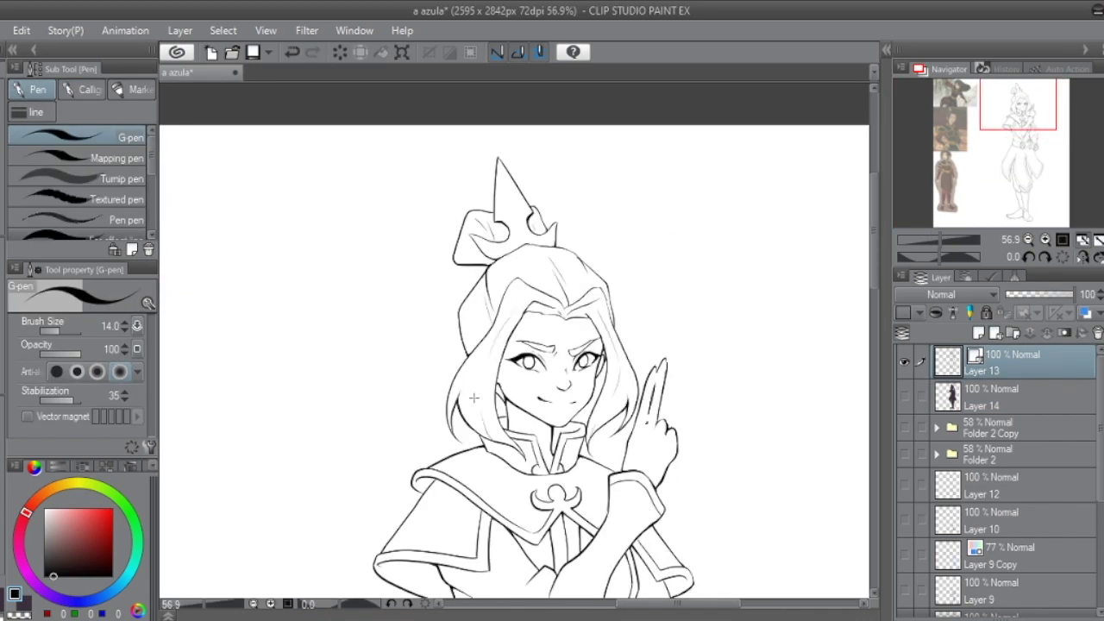
# Step: Show the silhouette layer in its blue layer colour and add a clipped folder with a new layer above it
pyautogui.hotkey('ctrl', '0')
pyautogui.click(904, 405)
pyautogui.click(1005, 398)
pyautogui.hotkey('ctrl', 'shift', 'n')
pyautogui.hotkey('ctrl', 'g')
pyautogui.hotkey('ctrl', '+')
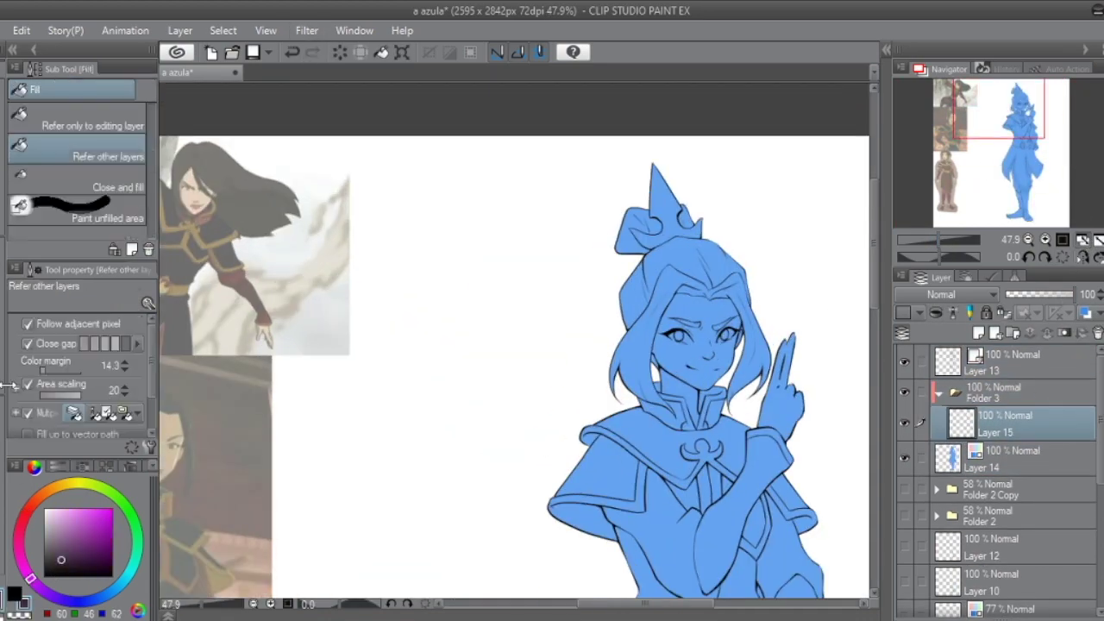
# Step: Fill the hair and topknot with dark purple (60, 46, 62), using the line art as the fill reference
pyautogui.press('p')
pyautogui.press('g')
pyautogui.moveTo(953, 239); pyautogui.dragTo(936, 240)
pyautogui.moveTo(1001, 121); pyautogui.dragTo(1021, 166)
# Step: Fill the shoulder cape's inner areas with near-black (34, 23, 31) on a new layer
pyautogui.hotkey('ctrl', 'shift', 'n')
pyautogui.keyDown('alt'); pyautogui.click(534, 293); pyautogui.keyUp('alt')
pyautogui.click(570, 341)
pyautogui.click(640, 390)
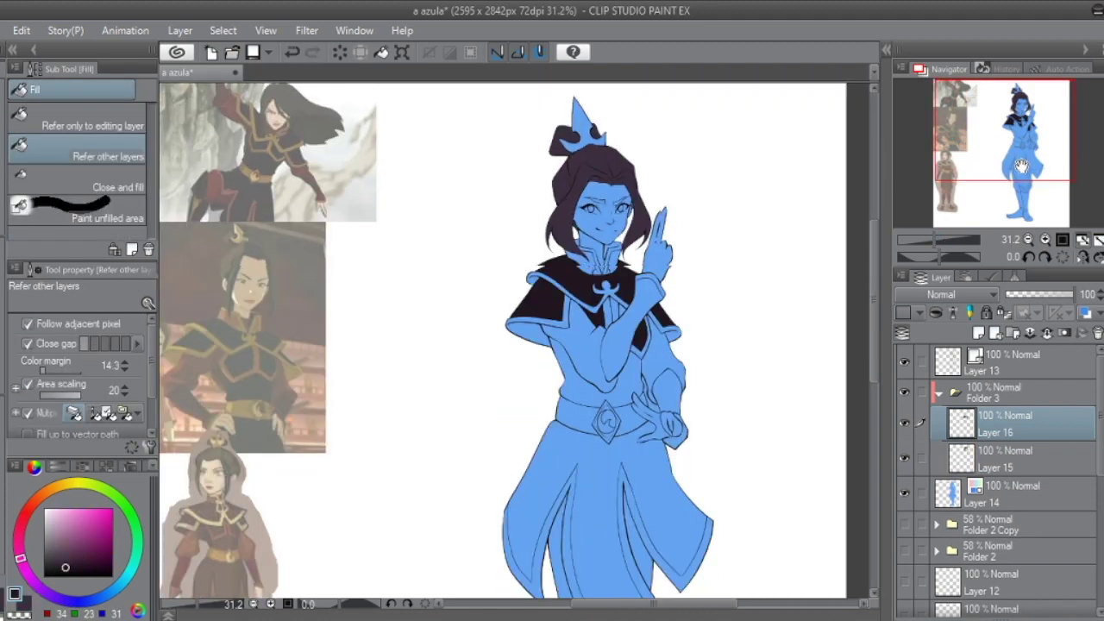
# Step: Fill the tunic and skirt panels with dark plum (50, 36, 44) on a new layer, clean up the corners and save the file
pyautogui.hotkey('ctrl', 'shift', 'n')
pyautogui.click(569, 518)
pyautogui.hotkey('ctrl', 'z')
pyautogui.click(604, 518)
pyautogui.scroll(3, 604, 483)
pyautogui.press('p')
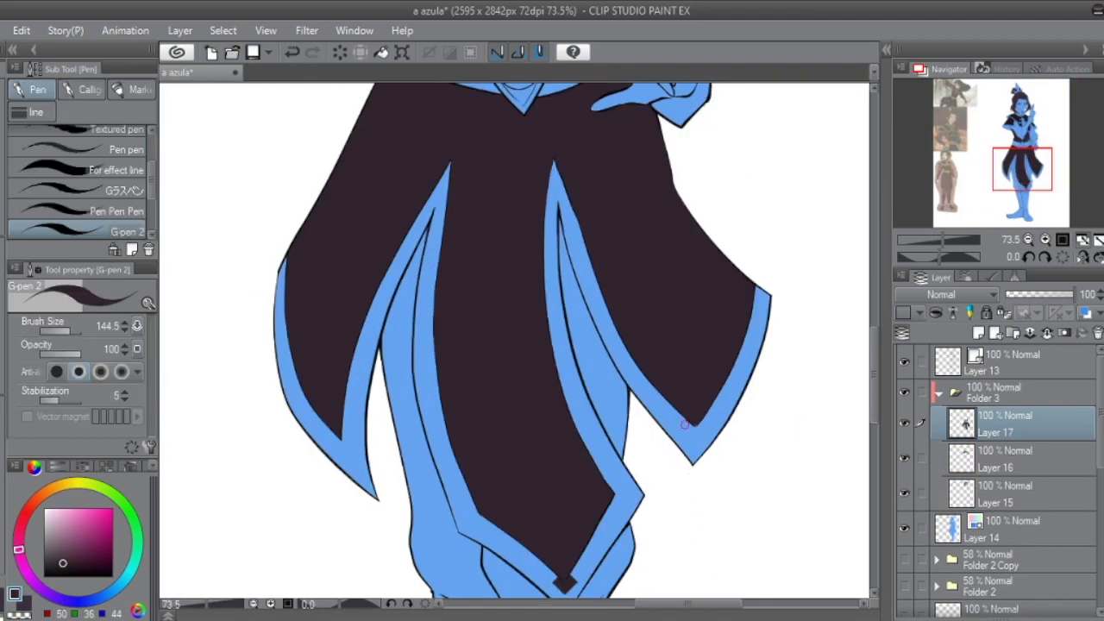
pyautogui.scroll(-2, 555, 486)
pyautogui.hotkey('ctrl', '0')
pyautogui.click(253, 52)
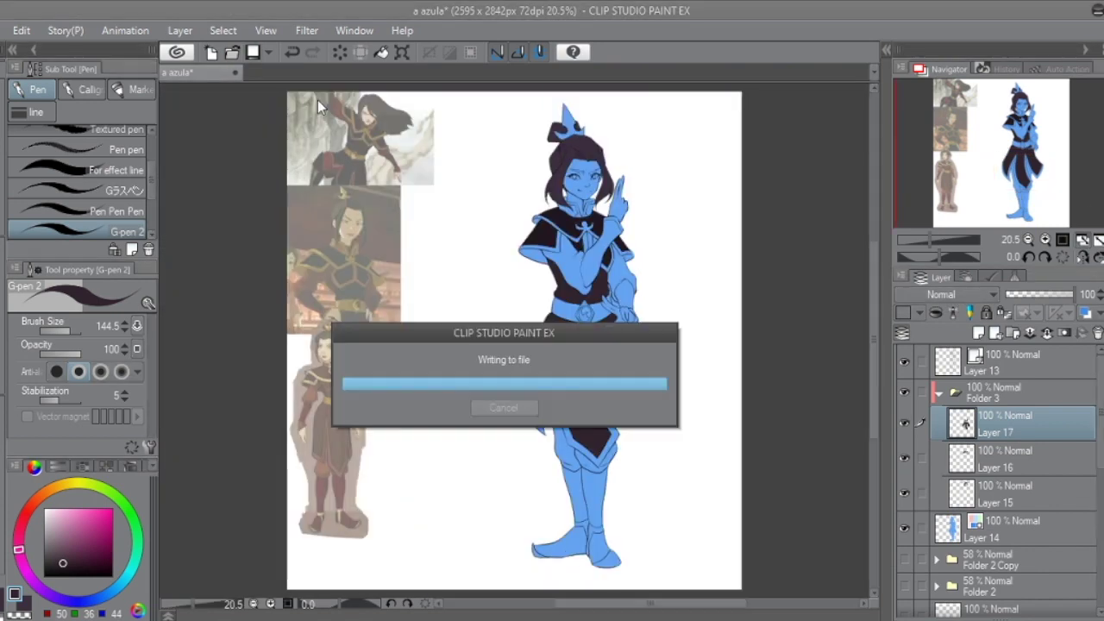
# Step: Fill the upper sleeves and the gathered trousers with reddish brown on a new layer
pyautogui.hotkey('ctrl', 'shift', 'n')
pyautogui.press('g')
pyautogui.click(569, 259)
pyautogui.click(621, 276)
pyautogui.click(595, 414)
# Step: Fill the forearm guards and boots with a darker red on another new layer
pyautogui.hotkey('ctrl', 'shift', 'n')
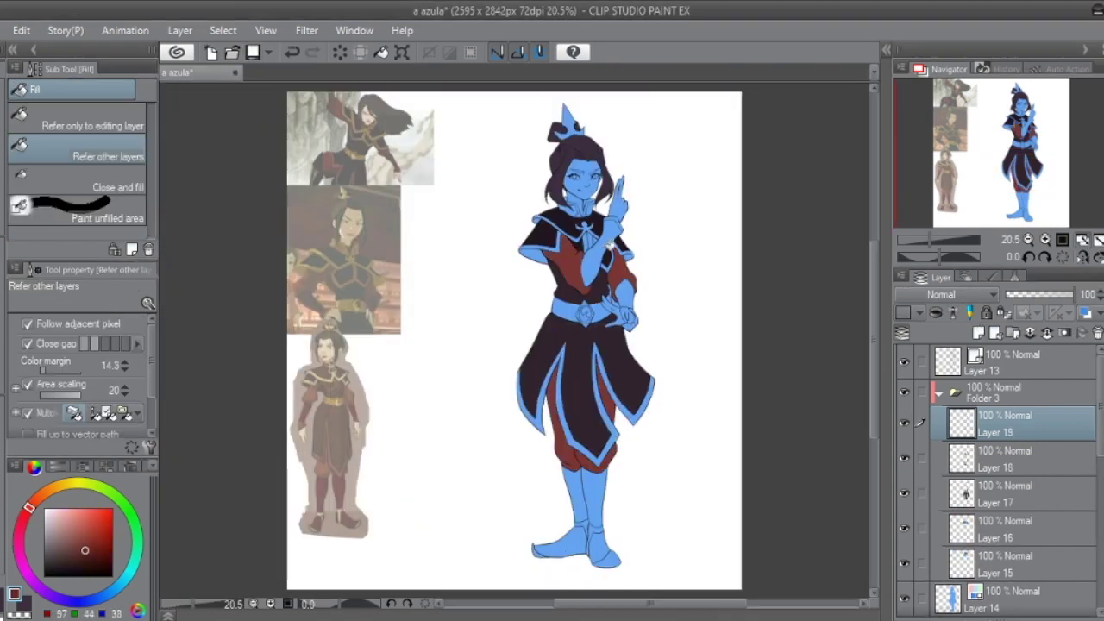
pyautogui.click(573, 492)
pyautogui.click(595, 496)
pyautogui.click(553, 545)
pyautogui.click(609, 540)
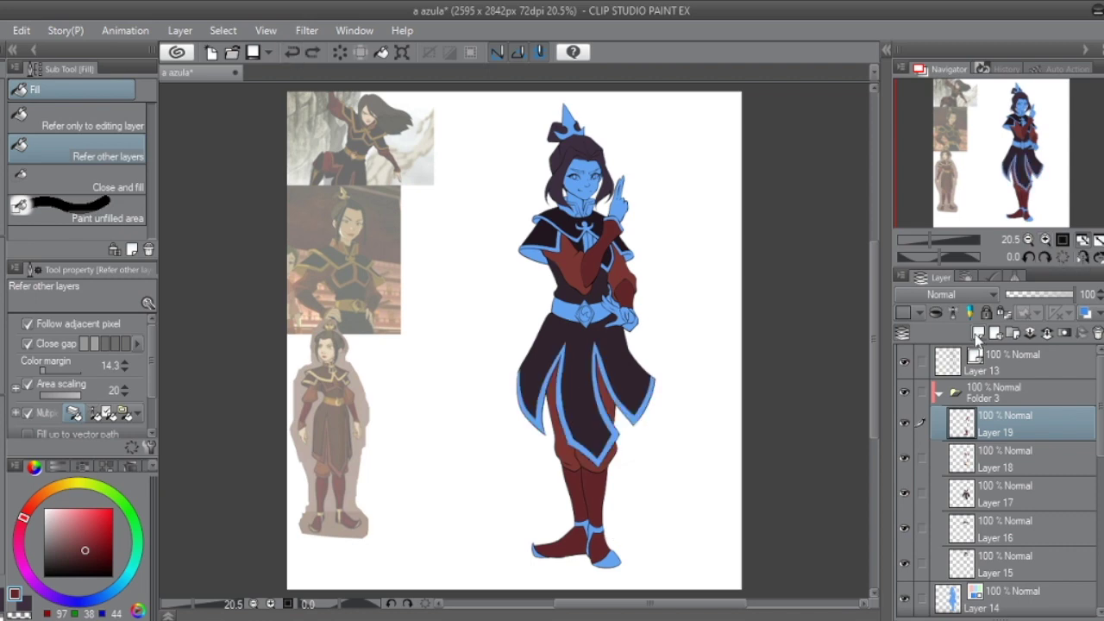
# Step: Fill the skirt panels' borders with brown on a new layer and add one more layer above it
pyautogui.click(528, 397)
pyautogui.click(978, 333)
pyautogui.click(978, 333)
# Step: Fill the cape's borders, lining and chest emblem with light gold (about 218, 178, 124) on Layer 21
pyautogui.click(52, 489)
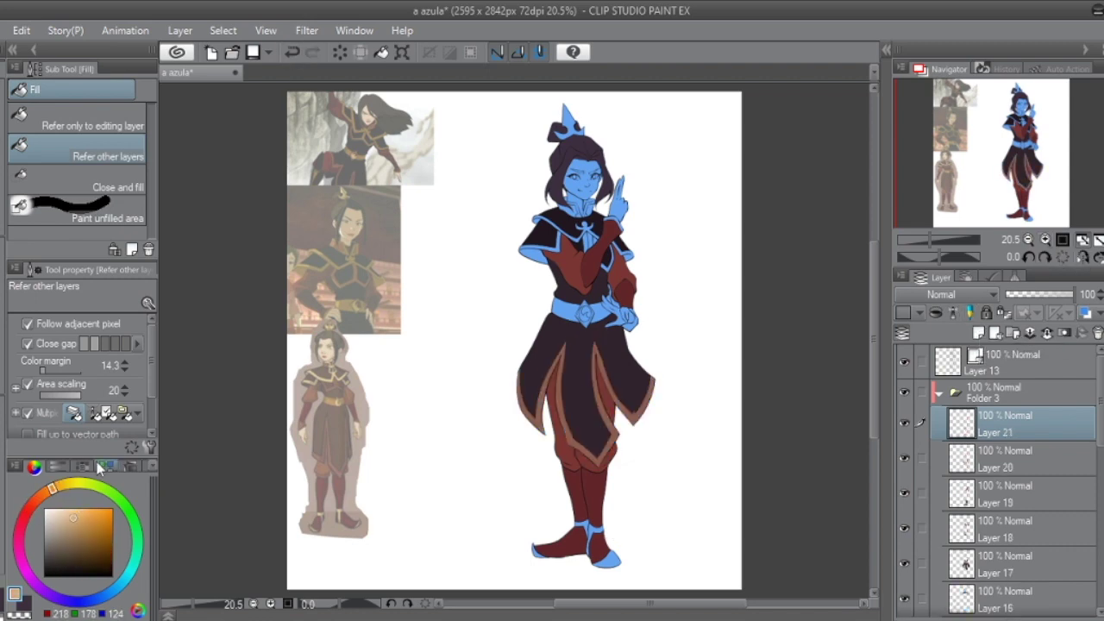
pyautogui.click(541, 241)
pyautogui.scroll(3, 541, 241)
pyautogui.click(582, 235)
pyautogui.click(647, 276)
pyautogui.click(1005, 565)
pyautogui.click(1005, 422)
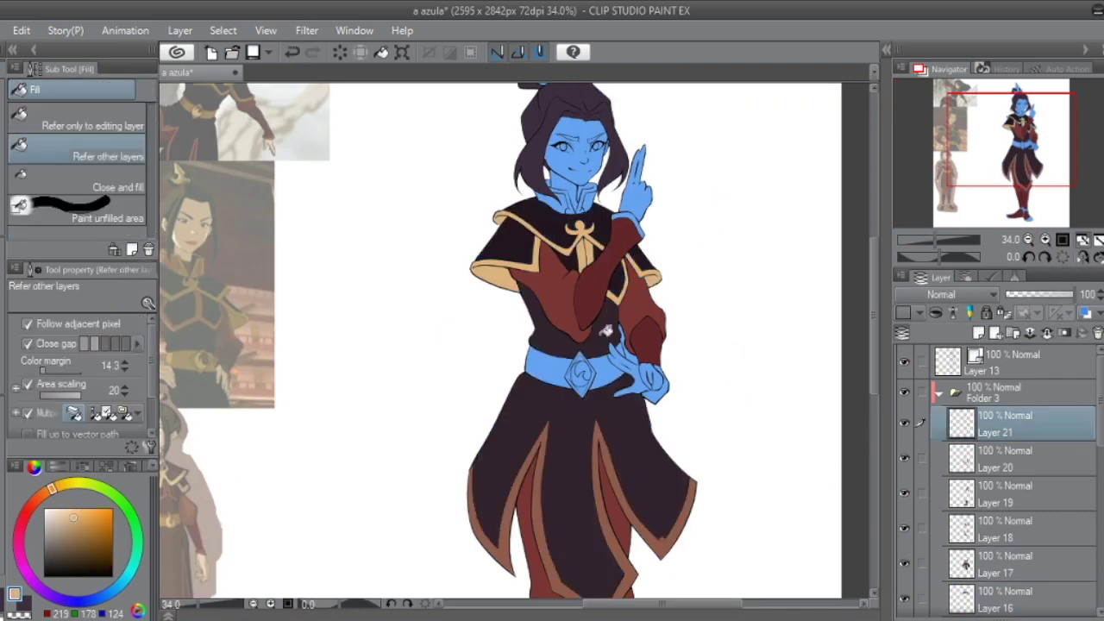
# Step: Fill the boot trim and collar edging with gold, and colour the round belt emblem dark red
pyautogui.scroll(-5, 578, 345)
pyautogui.scroll(5, 578, 345)
pyautogui.click(582, 367)
pyautogui.click(1005, 492)
pyautogui.click(1005, 423)
pyautogui.click(578, 177)
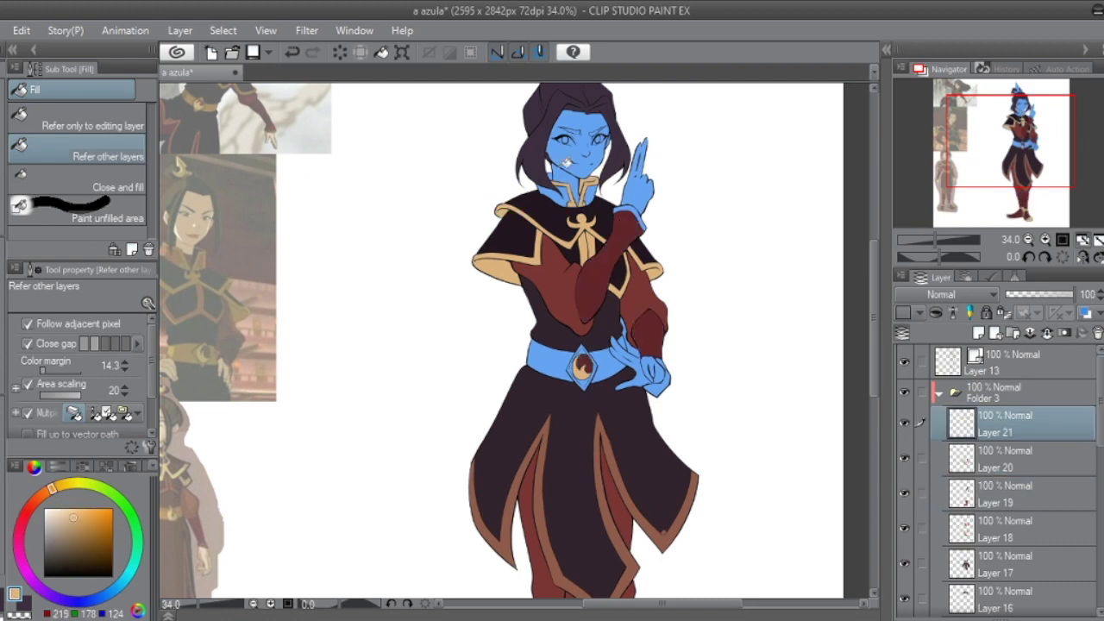
# Step: Fill the inside of the collar with brown (142, 91, 75) and the crown ornament with gold
pyautogui.scroll(3, 578, 176)
pyautogui.press('p')
pyautogui.scroll(-3, 578, 259)
pyautogui.click(1005, 458)
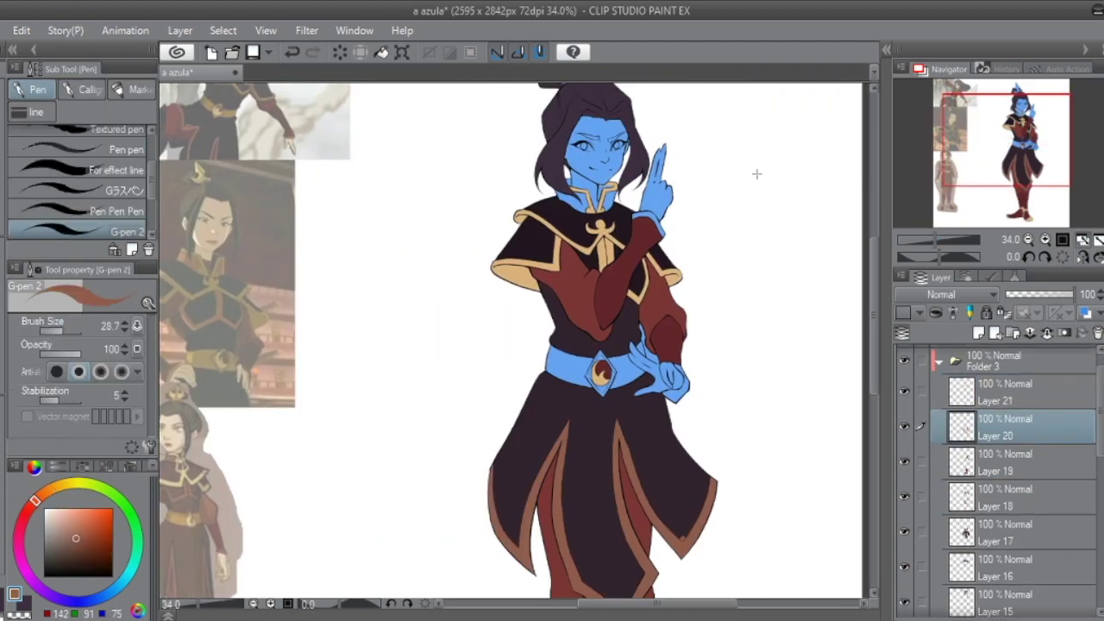
pyautogui.scroll(3, 618, 421)
pyautogui.press('g')
pyautogui.click(1005, 388)
# Step: Paint the eyebrows dark on the hair layer and paint the eye whites off-white (250, 237, 233) on a new layer
pyautogui.scroll(-3, 1005, 474)
pyautogui.click(1005, 518)
pyautogui.press('p')
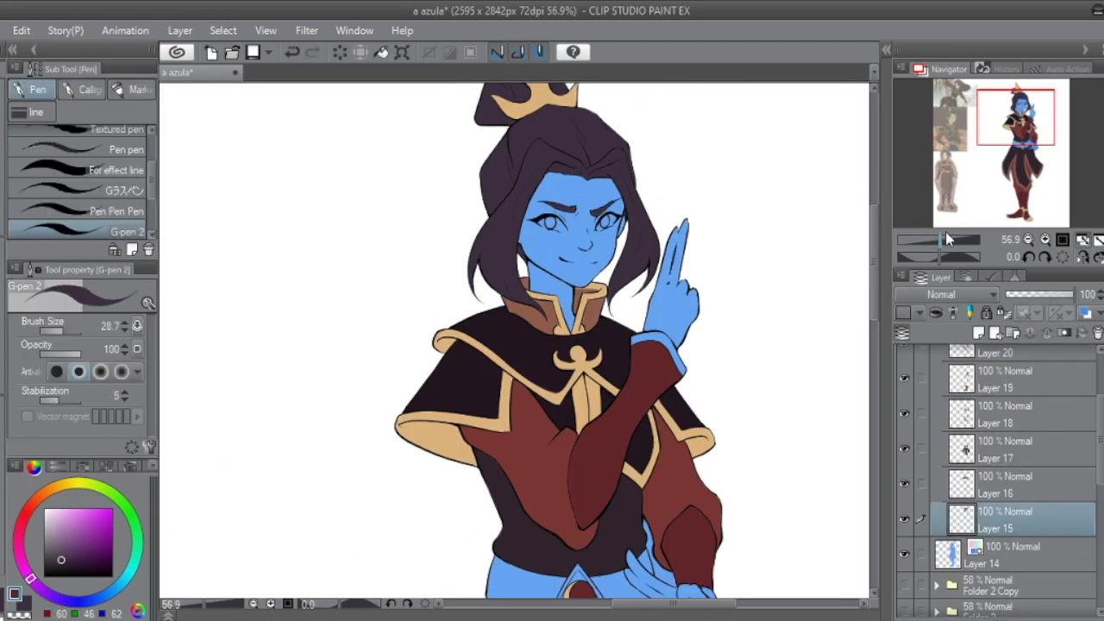
pyautogui.moveTo(947, 239); pyautogui.dragTo(959, 239)
pyautogui.click(978, 333)
pyautogui.click(47, 510)
pyautogui.moveTo(614, 295); pyautogui.dragTo(634, 293)
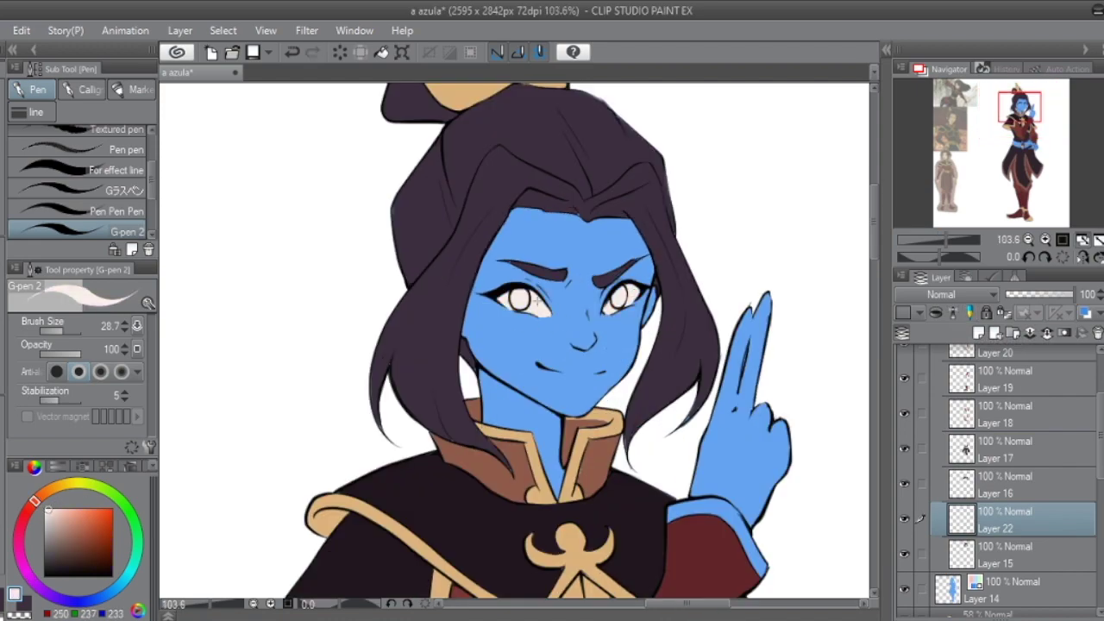
# Step: Colour the irises gold and show the reference images at full opacity
pyautogui.click(1005, 554)
pyautogui.keyDown('alt'); pyautogui.click(584, 213); pyautogui.keyUp('alt')
pyautogui.scroll(-5, 708, 329)
pyautogui.scroll(-5, 1005, 474)
pyautogui.click(992, 568)
# Step: Fill the belt and its diamond-shaped buckle with light gold on Layer 21
pyautogui.scroll(2, 618, 345)
pyautogui.press('g')
pyautogui.scroll(-3, 604, 345)
pyautogui.click(586, 169)
pyautogui.scroll(3, 586, 170)
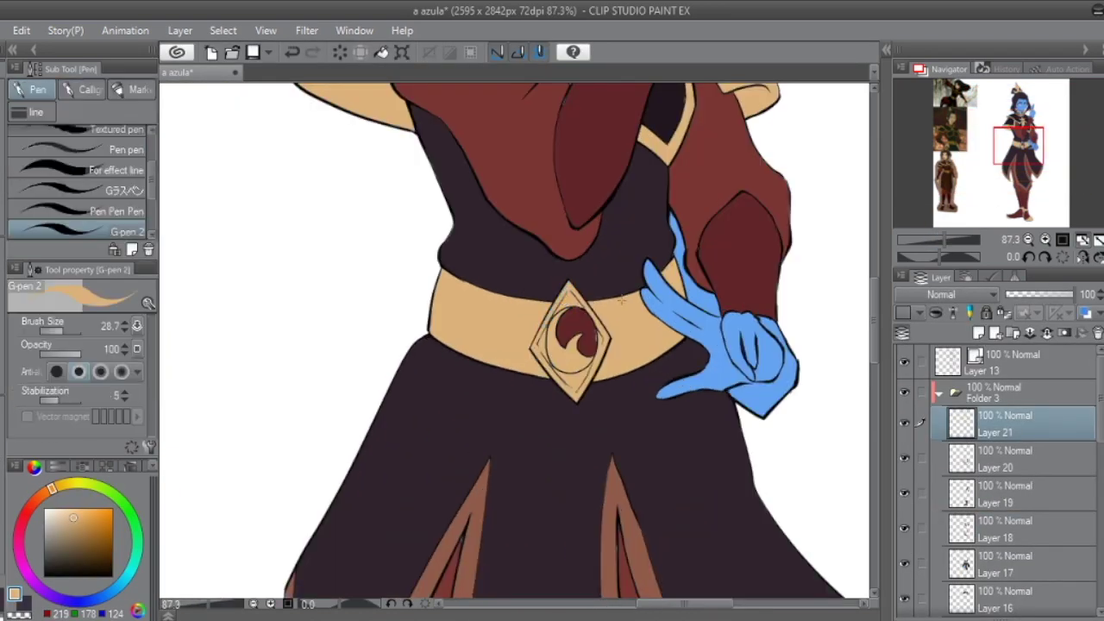
# Step: Colour the lowered arm's wrist cuff dark red (97, 38, 43) on Layer 19
pyautogui.press('m')
pyautogui.scroll(-3, 1005, 475)
pyautogui.click(1005, 500)
pyautogui.scroll(3, 1005, 432)
pyautogui.click(1005, 449)
pyautogui.press('p')
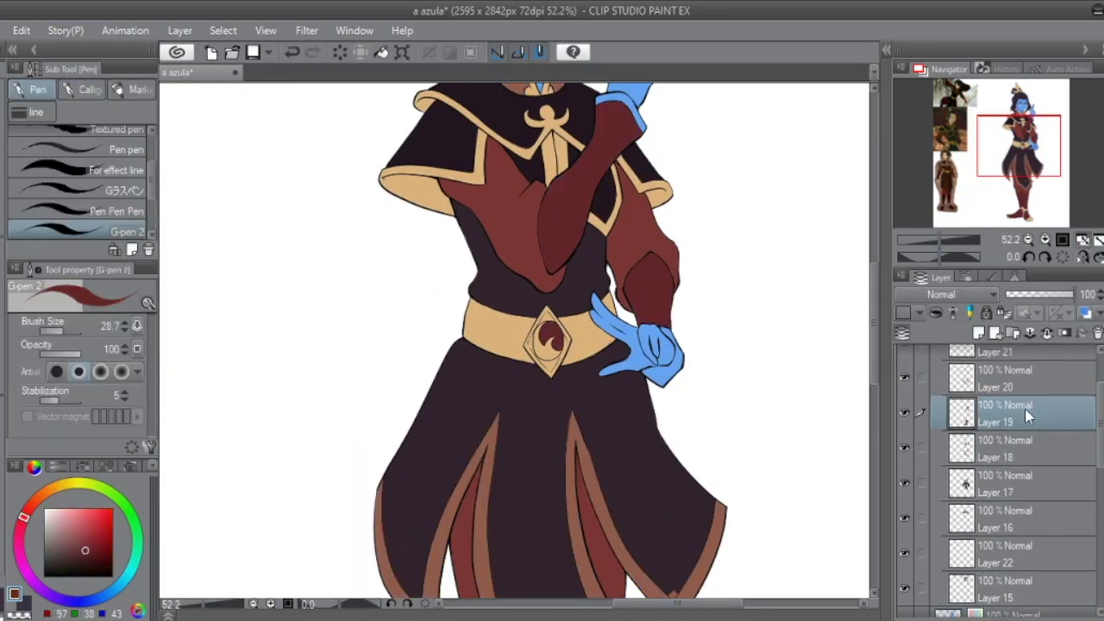
pyautogui.scroll(-3, 1034, 220)
pyautogui.scroll(2, 1033, 220)
pyautogui.press('g')
pyautogui.click(1005, 411)
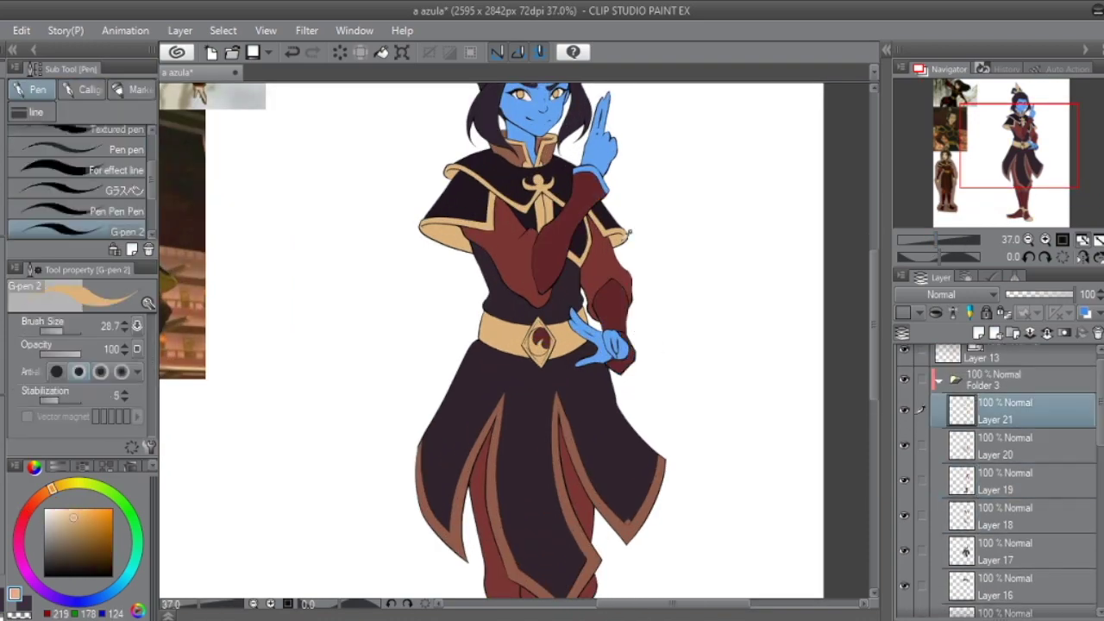
# Step: Add gold edging to the wrist cuffs and colour the buckle's flame pale gold on a new layer
pyautogui.scroll(3, 552, 345)
pyautogui.press('p')
pyautogui.click(1001, 487)
pyautogui.press('g')
pyautogui.scroll(-3, 518, 345)
# Step: Adjust the gold trim's colour with hue -3 and saturation 12, and correct the colour of the dark clothing on Layer 17
pyautogui.hotkey('ctrl', 'u')
pyautogui.moveTo(890, 479); pyautogui.dragTo(913, 478)
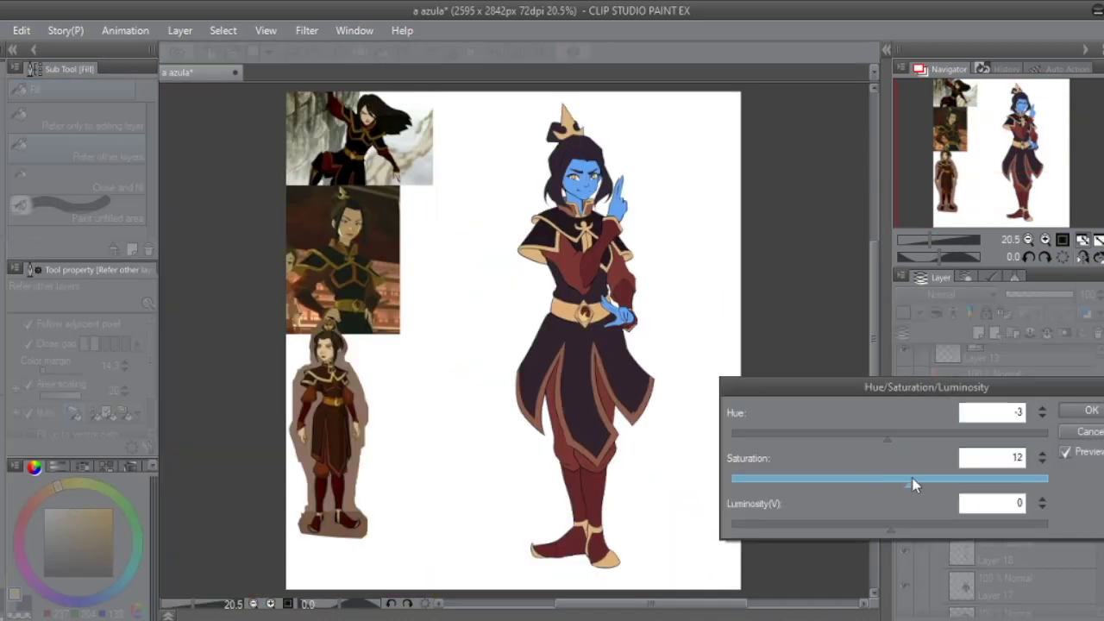
pyautogui.press('Return')
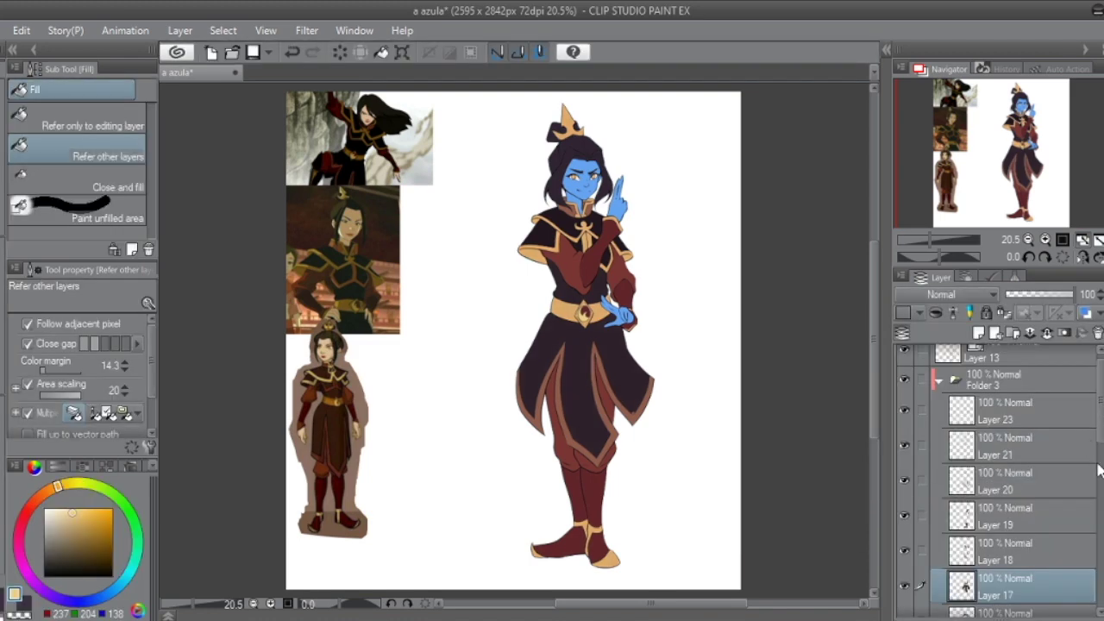
pyautogui.hotkey('ctrl', 'u')
pyautogui.press('Return')
# Step: Fill a new clipped layer beneath the other flat colours with pale cream (240, 225, 203) for the skin
pyautogui.scroll(-2, 1000, 475)
pyautogui.click(1001, 539)
pyautogui.press('u')
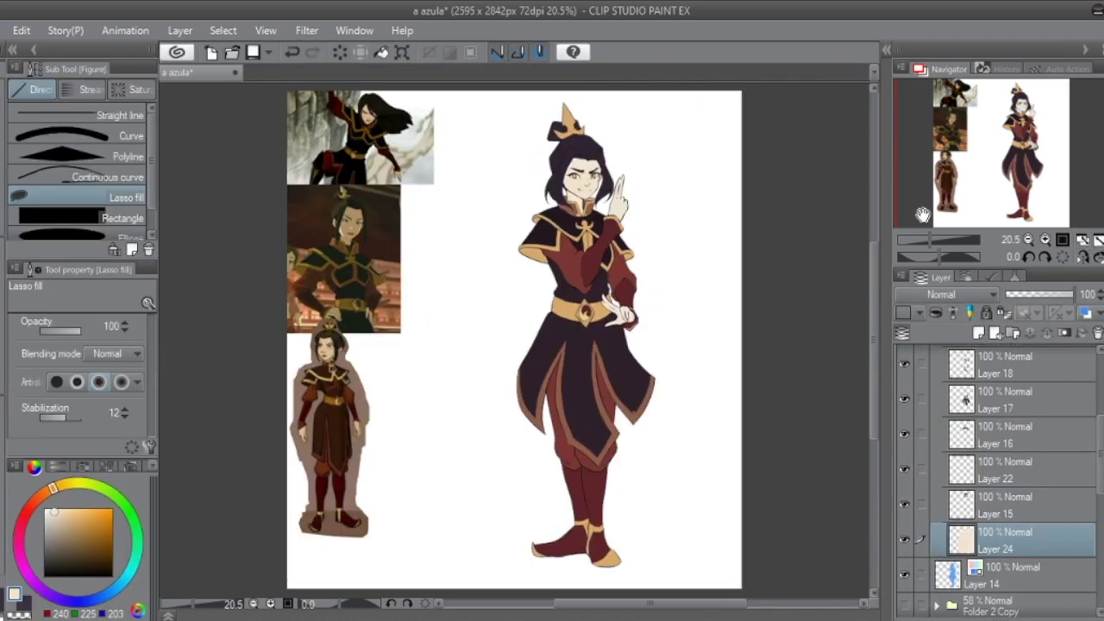
# Step: Sketch light-blue (149, 213, 240) flame ribbons from the raised fingers across the chest on a new top layer
pyautogui.click(978, 333)
pyautogui.press('p')
pyautogui.scroll(2, 518, 259)
pyautogui.moveTo(604, 171)
pyautogui.mouseDown()
pyautogui.moveTo(461, 222)
pyautogui.moveTo(417, 260)
pyautogui.mouseUp()
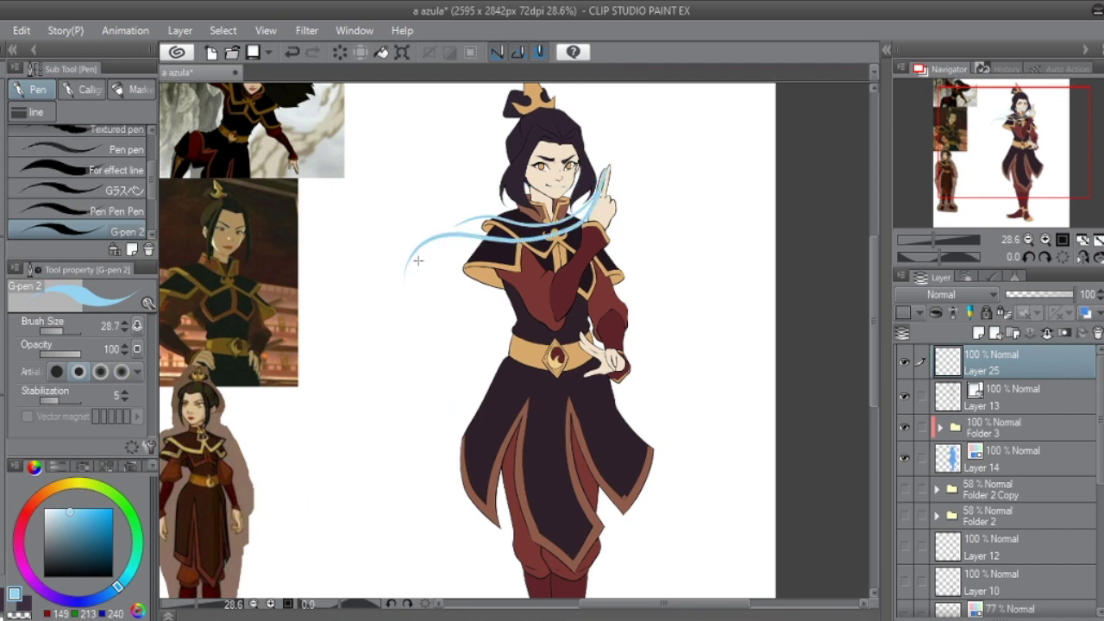
pyautogui.scroll(-2, 905, 518)
# Step: Sketch light-blue flame swirls around the lowered hand and move them slightly outward from the arm
pyautogui.click(907, 368)
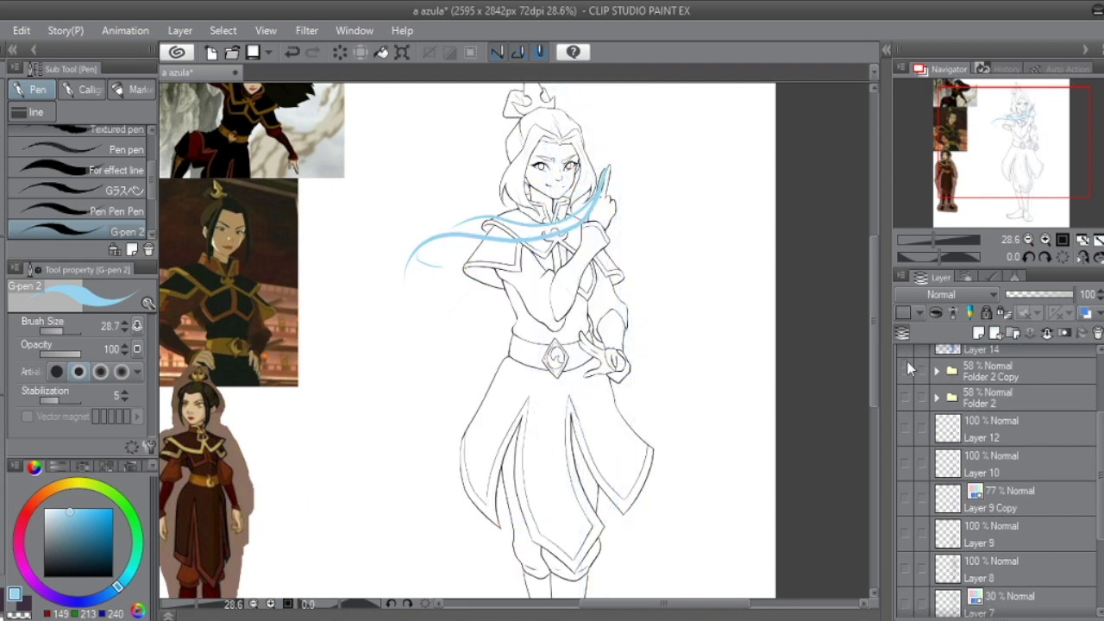
pyautogui.hotkey('ctrl', 'z')
pyautogui.moveTo(611, 289); pyautogui.dragTo(596, 345)
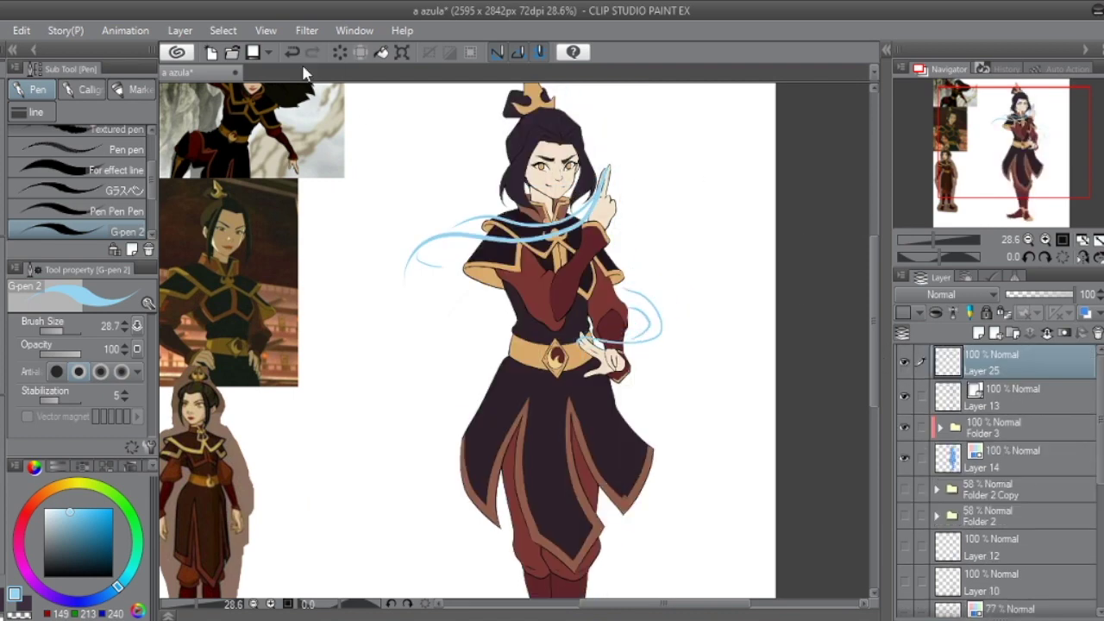
pyautogui.hotkey('ctrl', 't')
pyautogui.moveTo(702, 345); pyautogui.dragTo(650, 329)
pyautogui.press('Return')
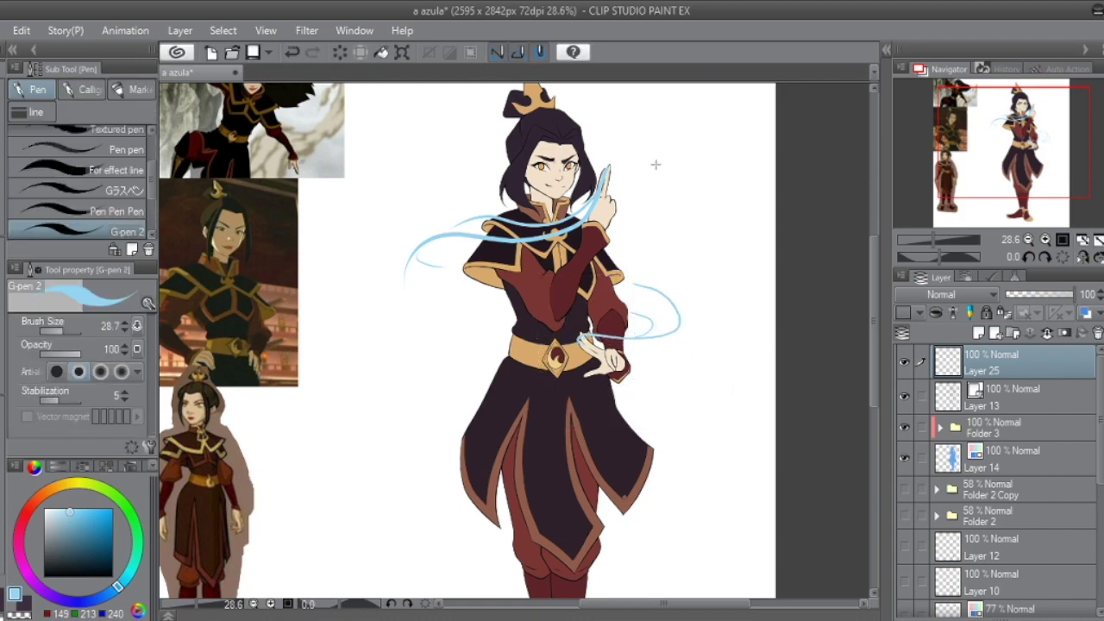
pyautogui.click(294, 51)
pyautogui.scroll(-1, 655, 292)
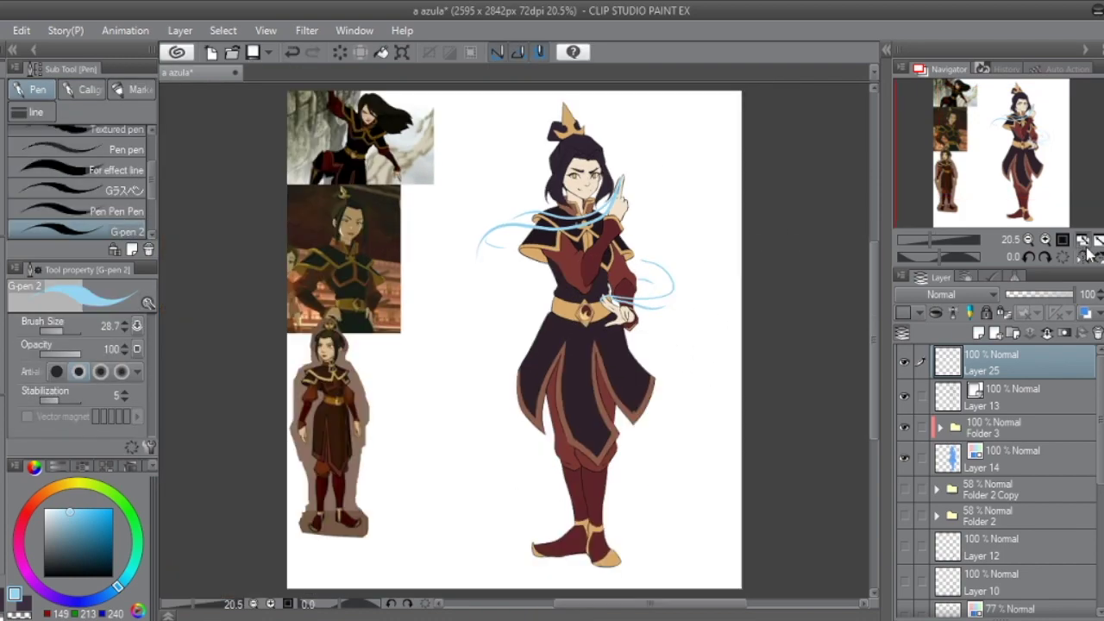
# Step: Duplicate the flame sketch layer, hide the original and thicken the chest ribbon into a solid light-blue flame
pyautogui.hotkey('ctrl', 'j')
pyautogui.scroll(3, 656, 292)
pyautogui.moveTo(384, 316); pyautogui.dragTo(468, 298)
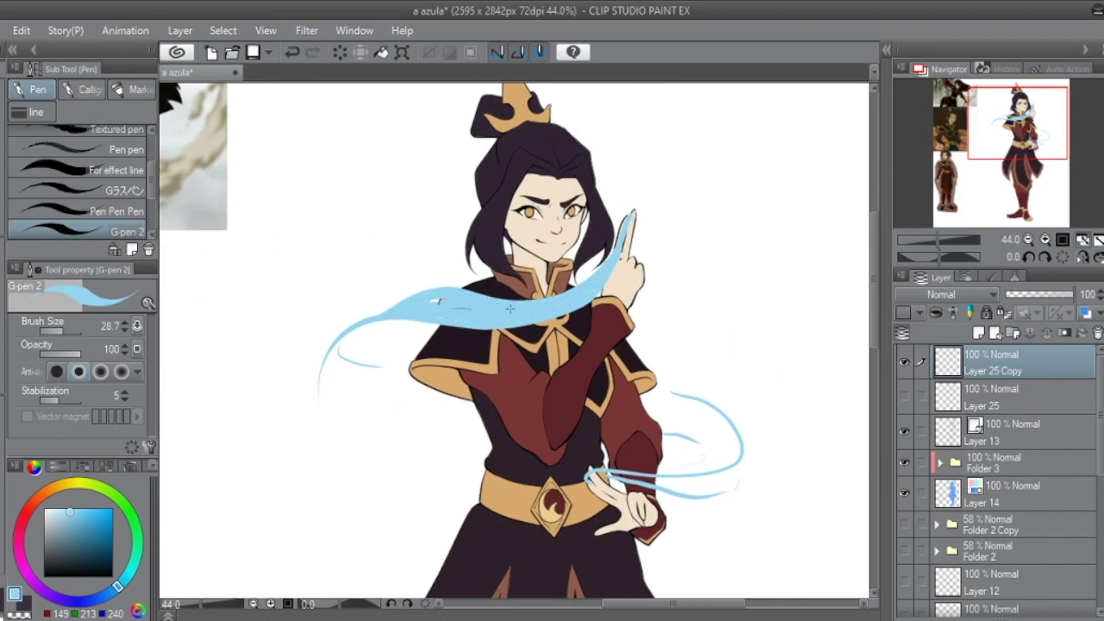
pyautogui.scroll(2, 308, 284)
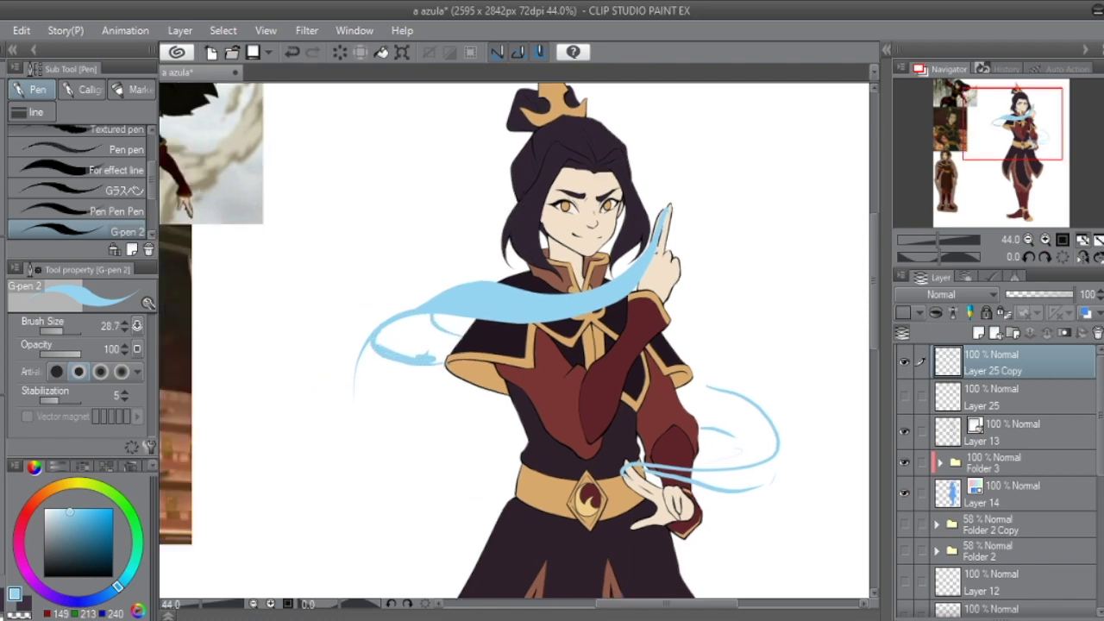
pyautogui.scroll(-2, 425, 288)
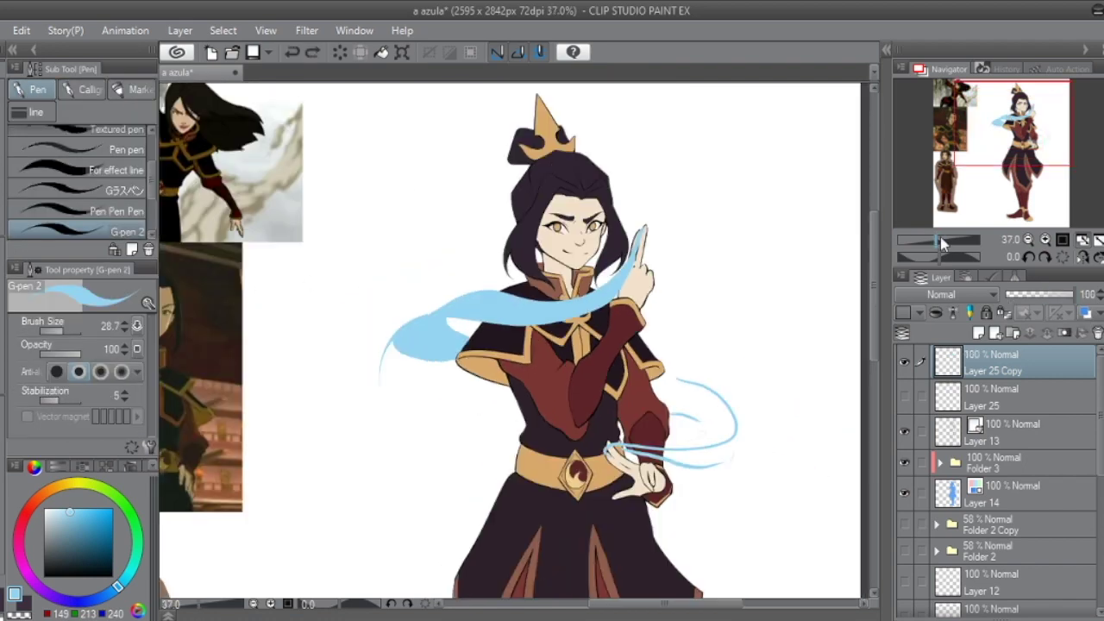
# Step: Refine the chest flame's outline with pointed licks along its upper edge and a sharper tail
pyautogui.scroll(2, 543, 269)
pyautogui.hotkey('ctrl', 'z')
pyautogui.hotkey('ctrl', 'z')
pyautogui.hotkey('ctrl', 'y')
pyautogui.moveTo(997, 221); pyautogui.dragTo(1004, 227)
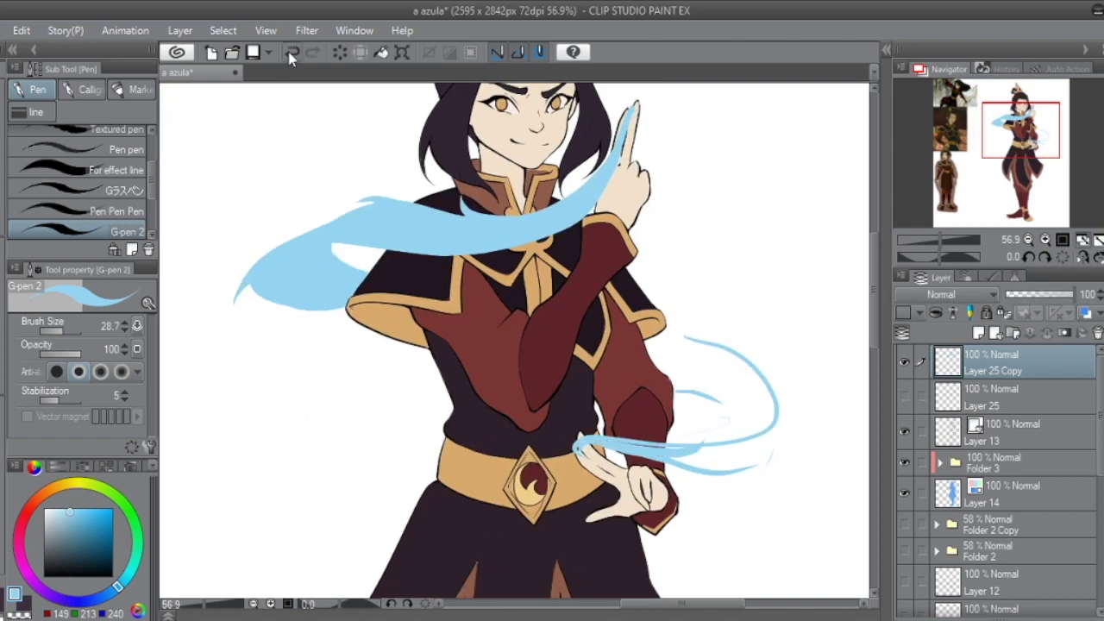
# Step: Paint the swirl around the lowered hand as a solid light-blue flame with pointed tips and an inner curl
pyautogui.moveTo(673, 438); pyautogui.dragTo(742, 460)
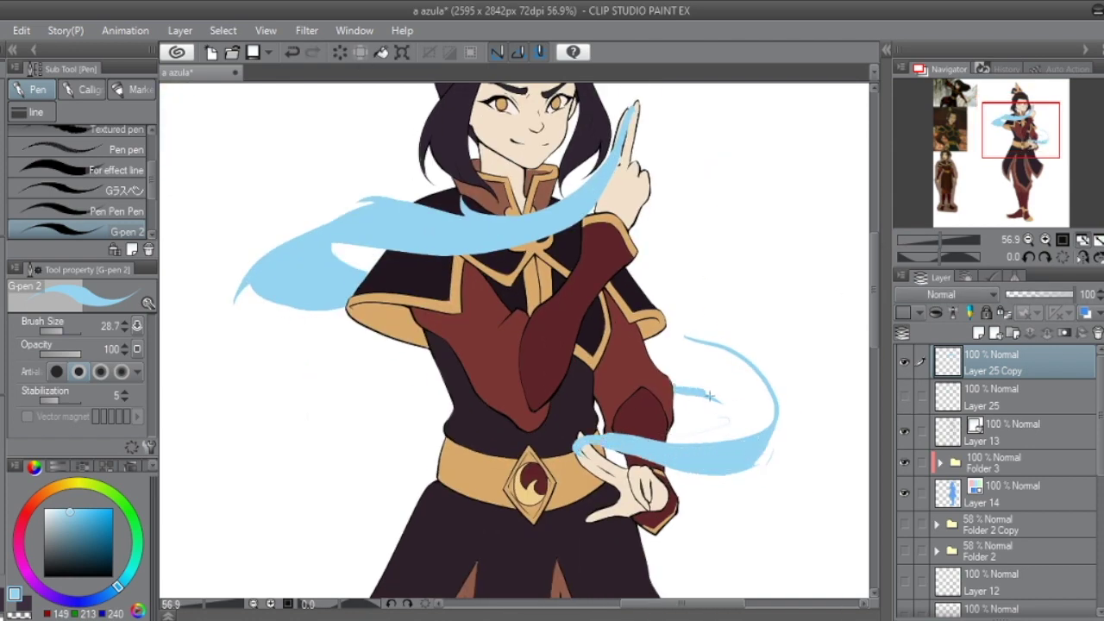
pyautogui.moveTo(663, 315); pyautogui.dragTo(776, 393)
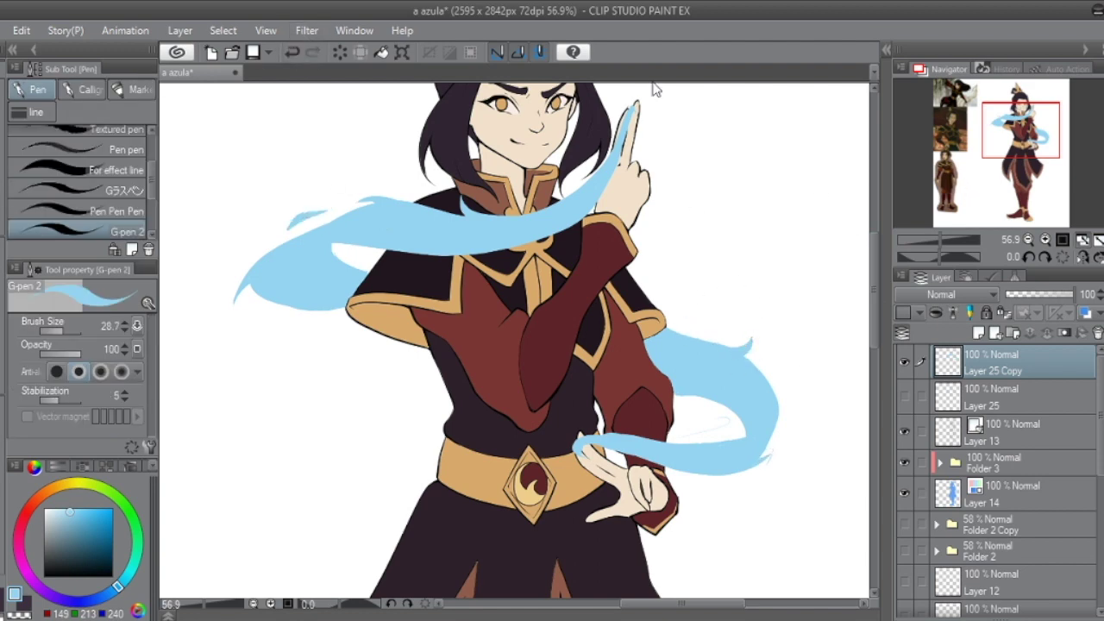
pyautogui.scroll(-2, 653, 89)
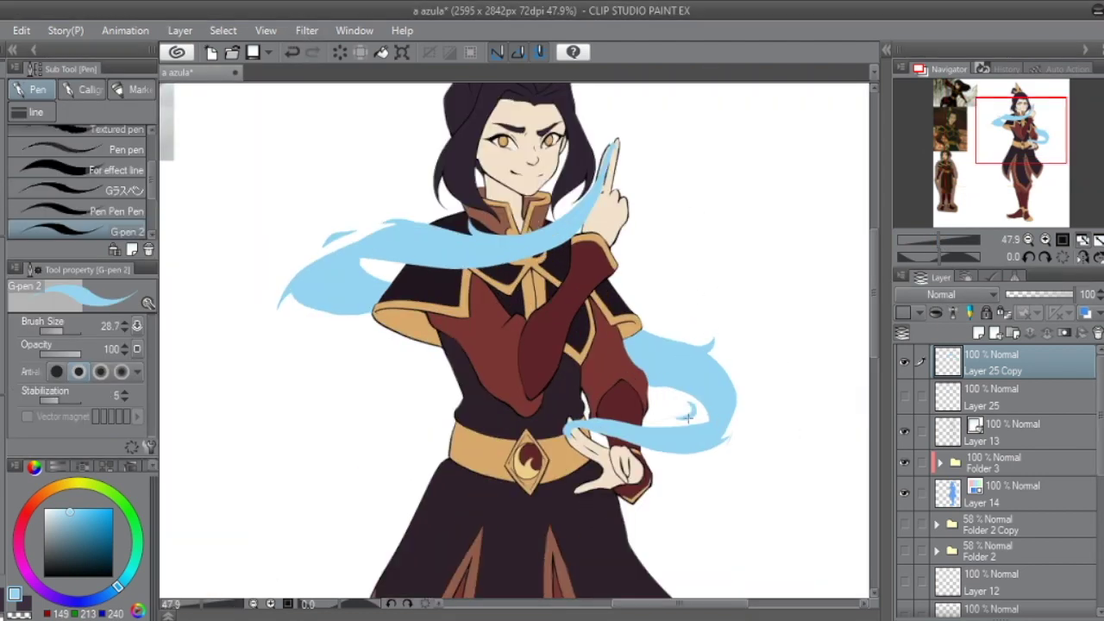
# Step: Save the file and add small flame wisps beside the collar and below the lowered hand
pyautogui.click(1099, 241)
pyautogui.click(255, 52)
pyautogui.hotkey('ctrl', '+')
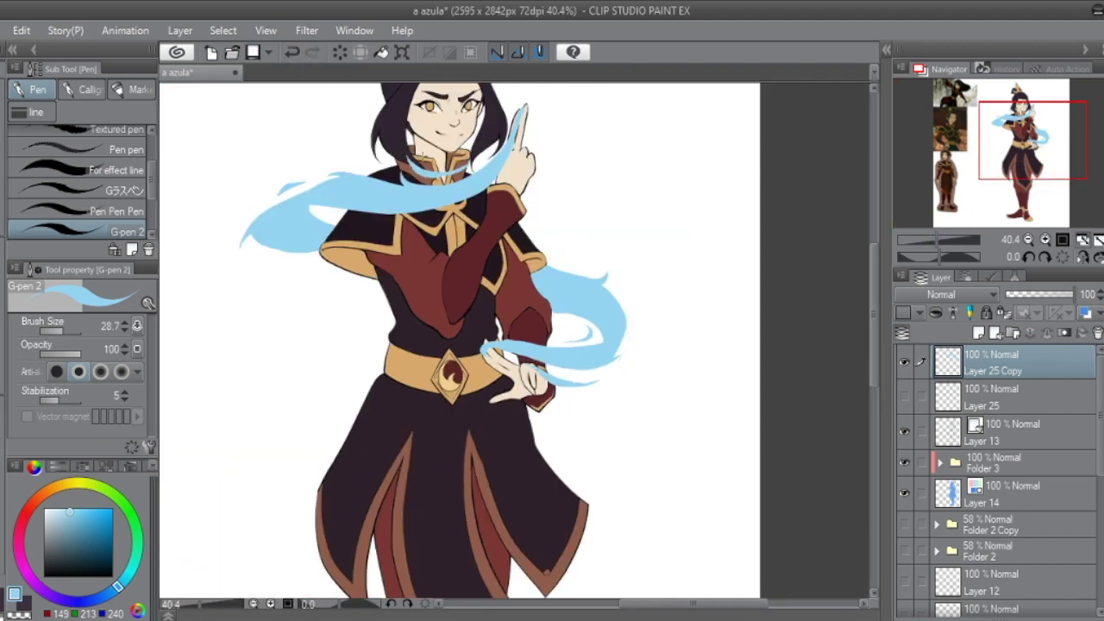
pyautogui.hotkey('ctrl', '+')
pyautogui.click(1082, 240)
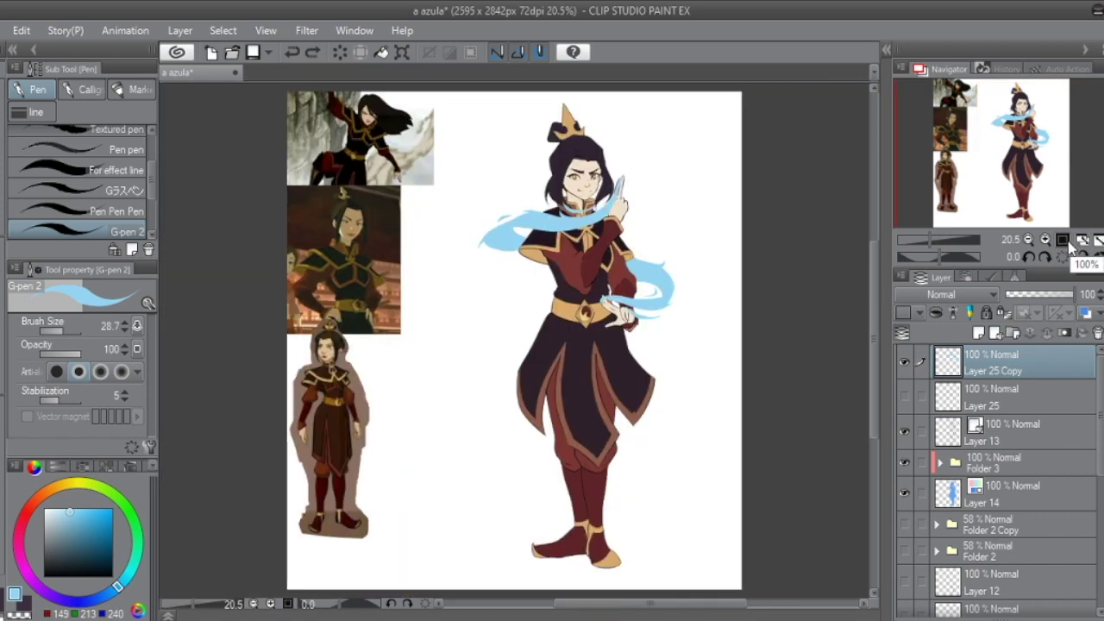
# Step: Hide the reference images and adjust the flame layer's colour with Hue/Saturation/Luminosity
pyautogui.click(1049, 499)
pyautogui.hotkey('ctrl', 'u')
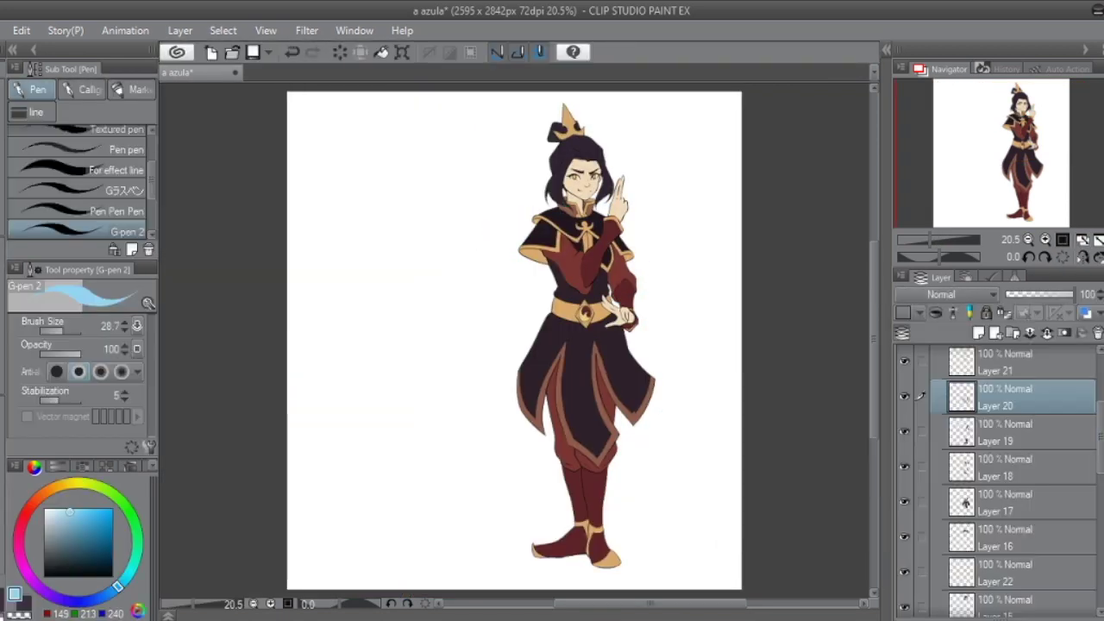
pyautogui.click(989, 457)
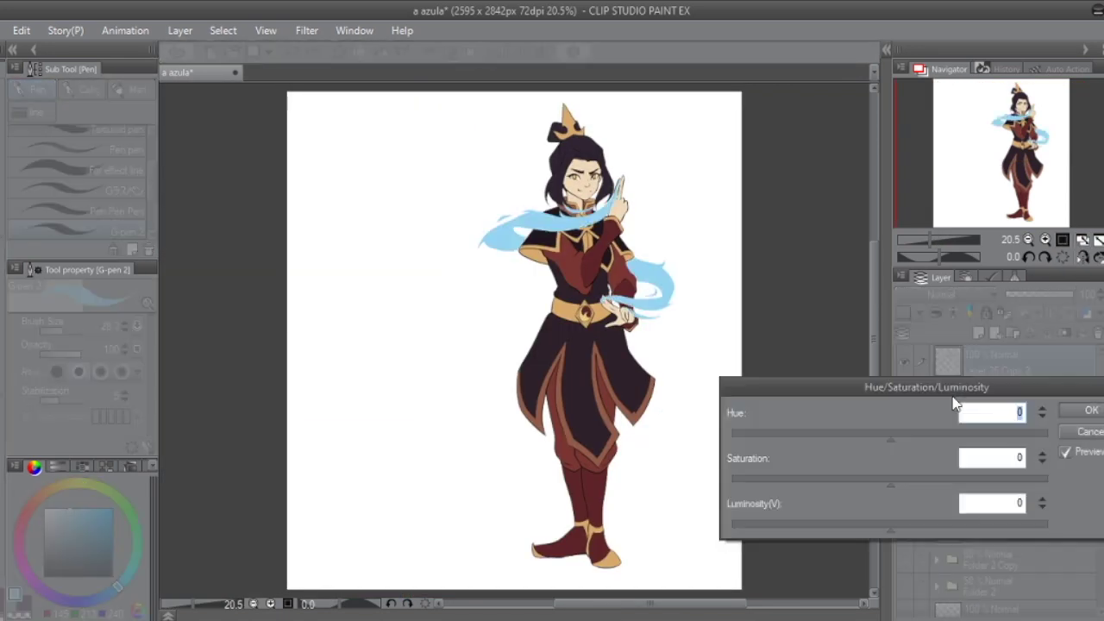
pyautogui.moveTo(867, 526); pyautogui.dragTo(849, 526)
# Step: Set the dark purple fill layer over the figure to Multiply, clipped to the character's colours
pyautogui.click(1074, 343)
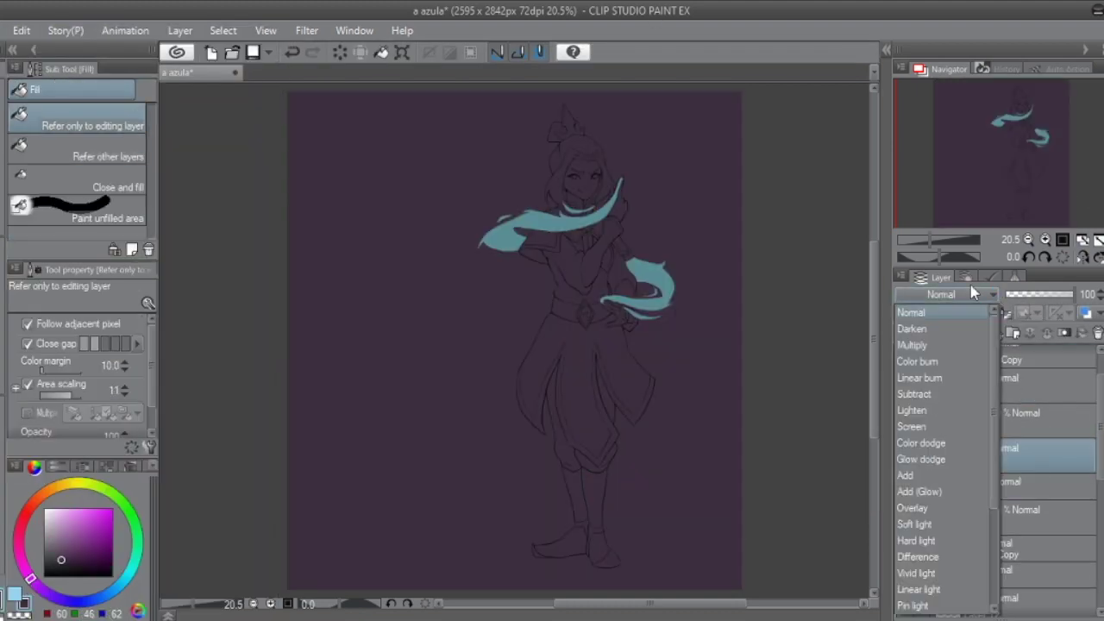
pyautogui.click(970, 285)
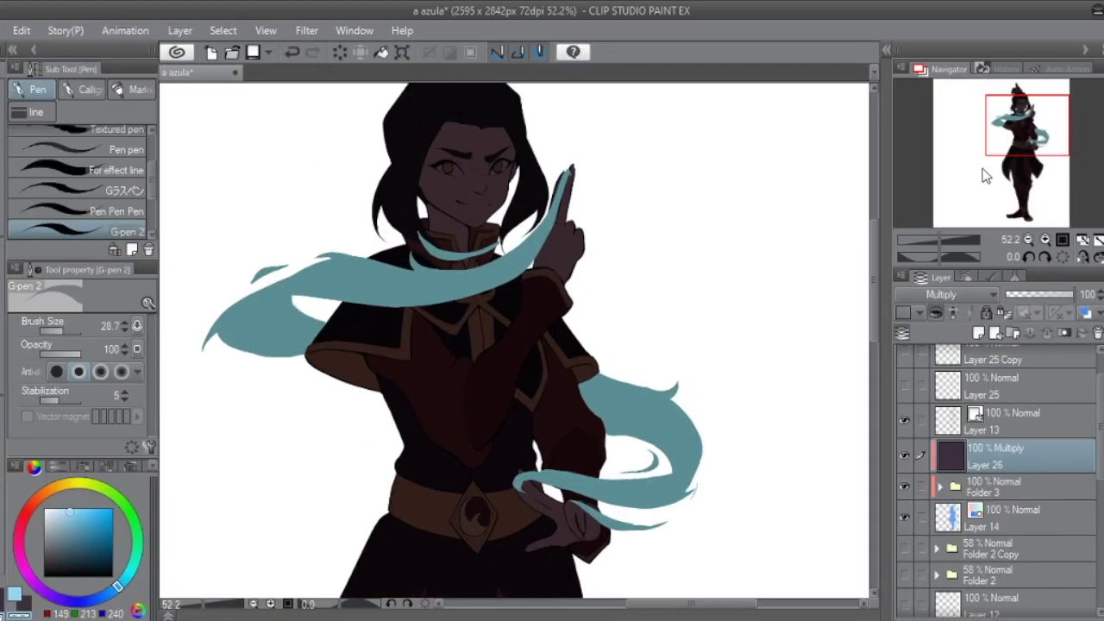
pyautogui.scroll(3, 986, 176)
pyautogui.moveTo(462, 371)
pyautogui.mouseDown()
pyautogui.moveTo(528, 340)
pyautogui.moveTo(561, 347)
pyautogui.mouseUp()
pyautogui.scroll(2, 518, 345)
# Step: Cut lit areas out of the purple Multiply layer on the eyes, nose, lips, jawline and side hair with transparent pen strokes
pyautogui.click(23, 614)
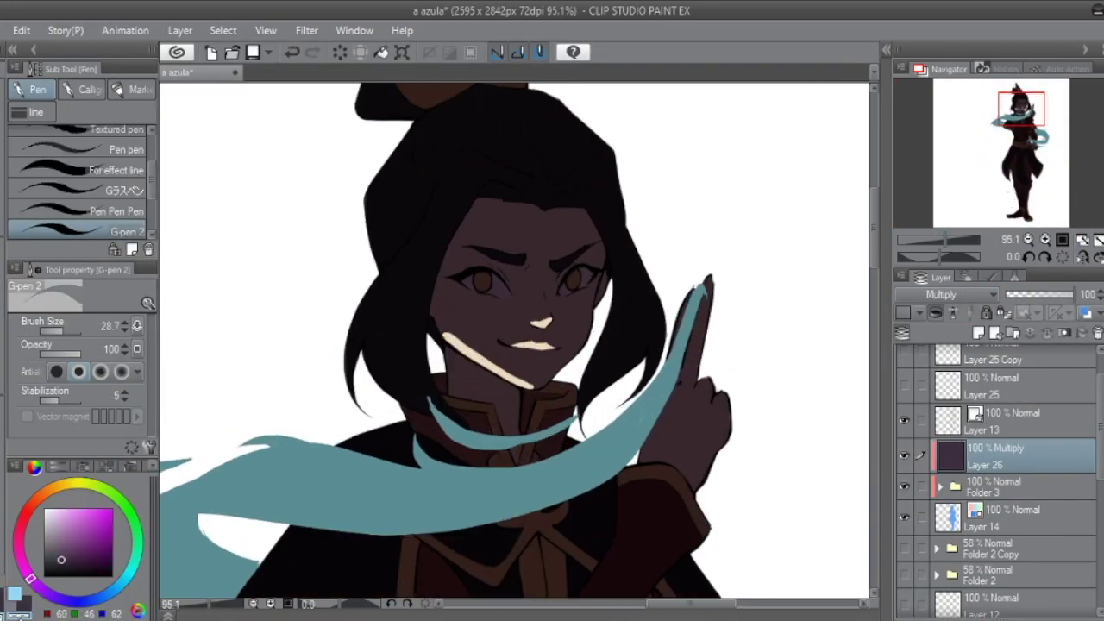
pyautogui.moveTo(470, 282)
pyautogui.mouseDown()
pyautogui.moveTo(504, 288)
pyautogui.moveTo(588, 272)
pyautogui.mouseUp()
pyautogui.press('x')
pyautogui.moveTo(509, 374); pyautogui.dragTo(546, 383)
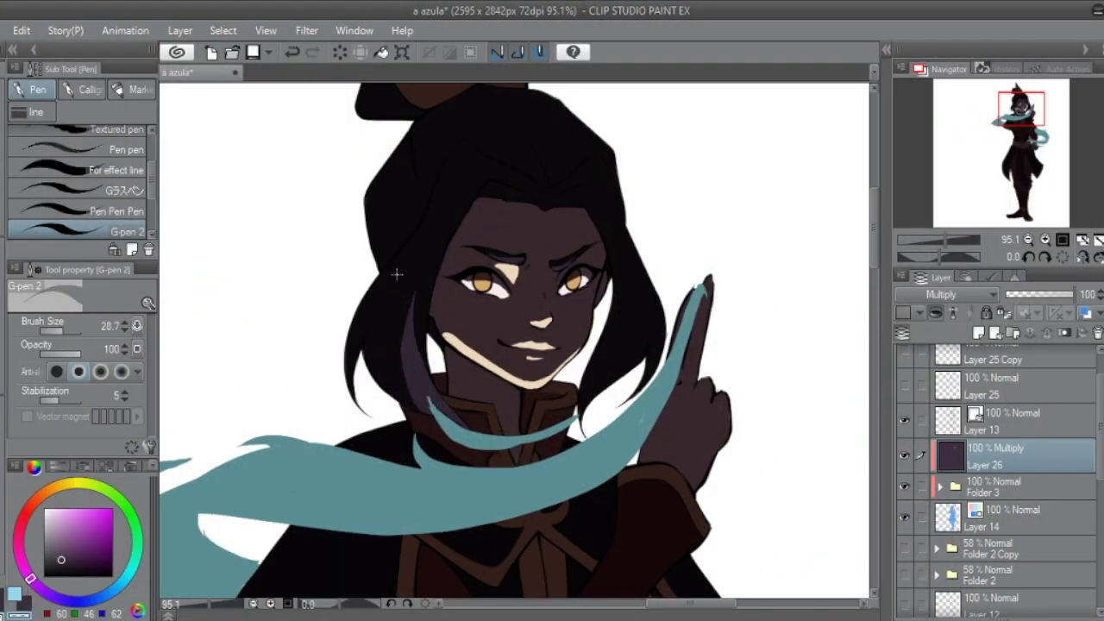
pyautogui.moveTo(647, 310)
pyautogui.mouseDown()
pyautogui.moveTo(587, 405)
pyautogui.moveTo(585, 386)
pyautogui.mouseUp()
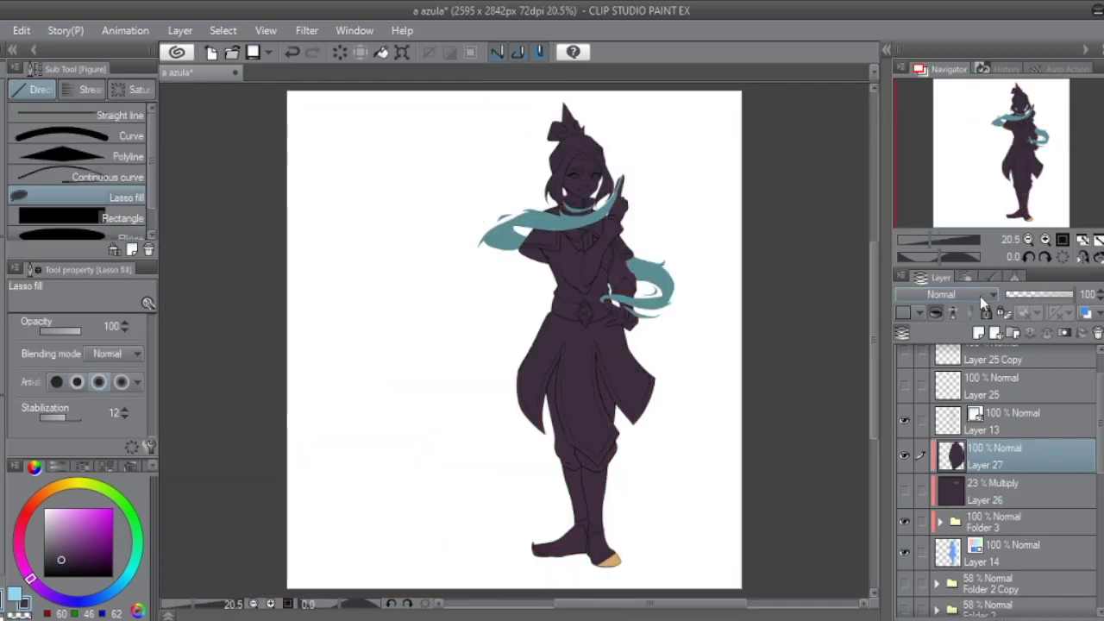
# Step: Add an Overlay layer above the 58% Multiply shadow layer and paint light-blue highlights around the eyes, nose, lips and jaw
pyautogui.click(912, 508)
pyautogui.scroll(5, 549, 274)
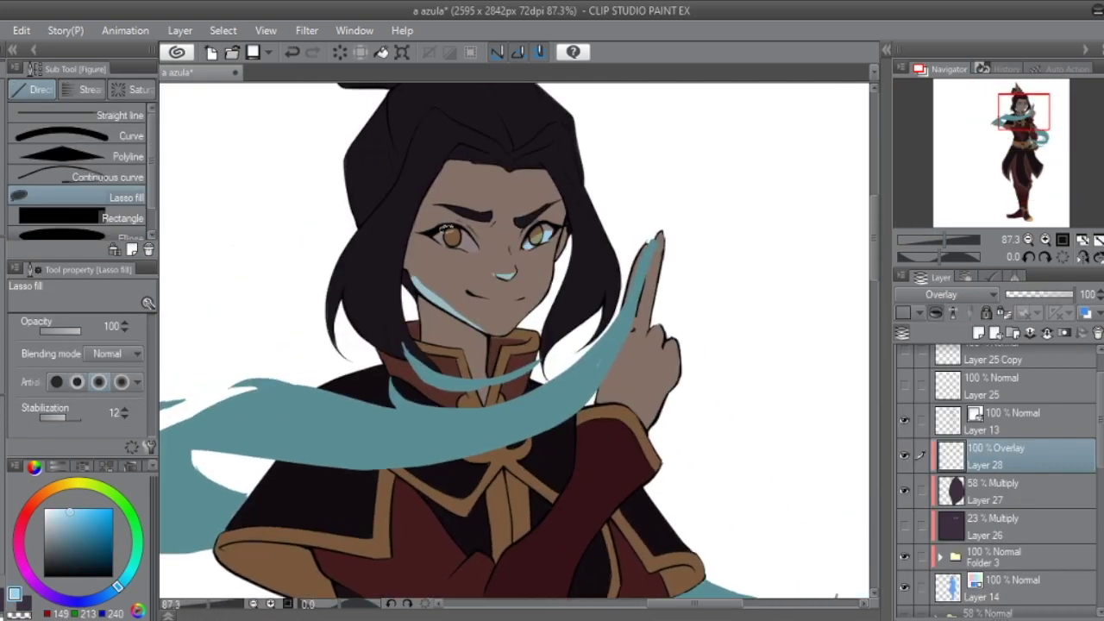
pyautogui.press('p')
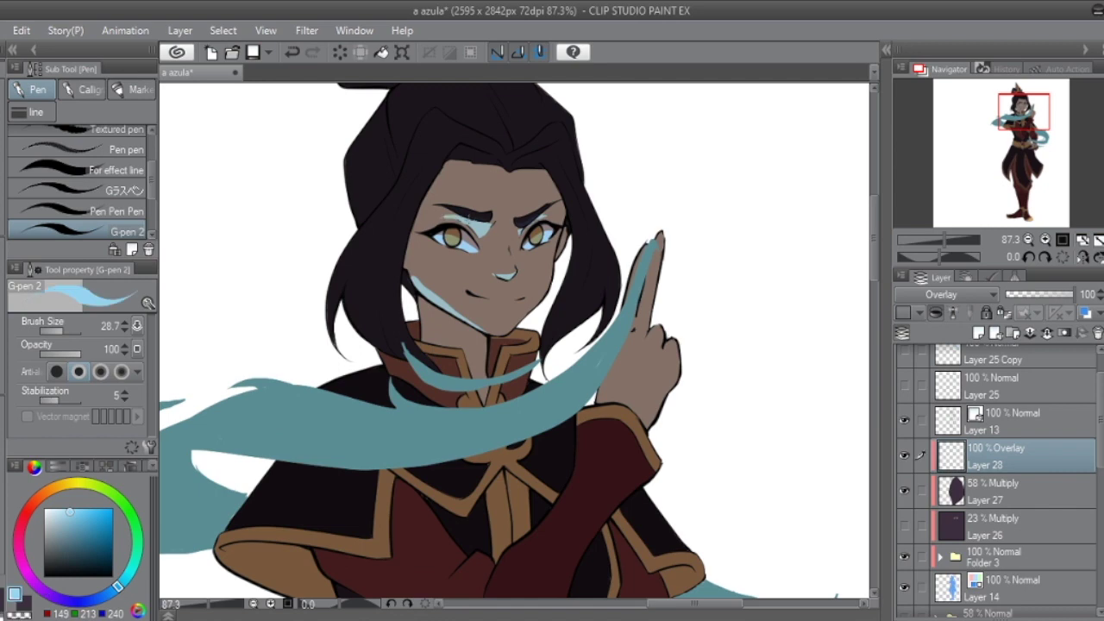
pyautogui.hotkey('ctrl', 'z')
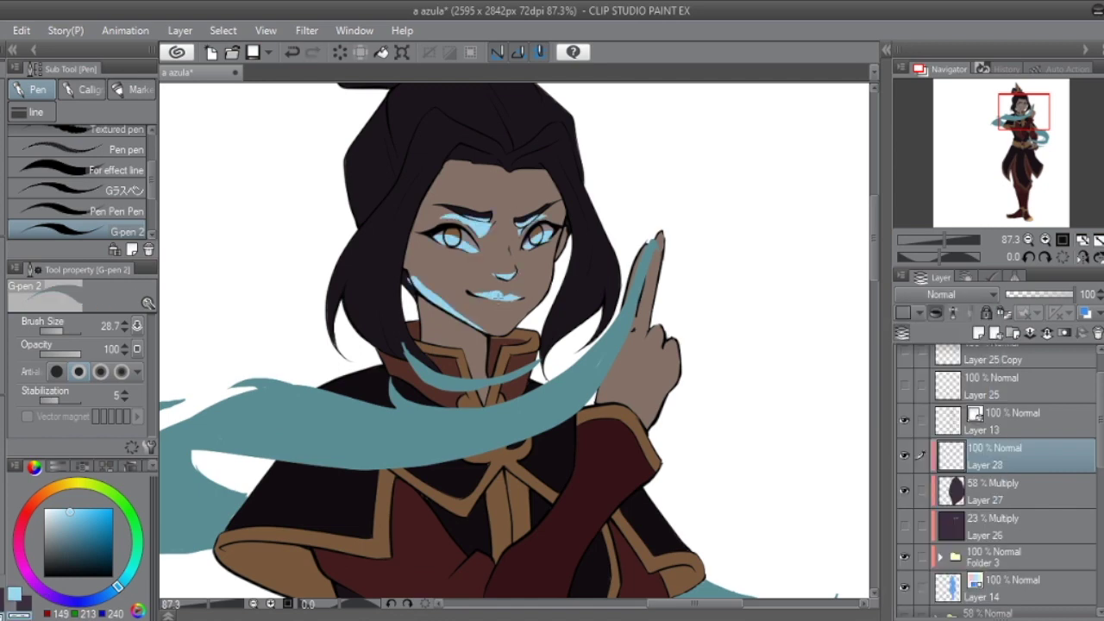
# Step: Outline the lit part of the collar and fill it with light blue on the highlight layer
pyautogui.moveTo(1003, 120); pyautogui.dragTo(1003, 117)
pyautogui.moveTo(527, 398); pyautogui.dragTo(491, 450)
pyautogui.press('g')
pyautogui.click(432, 427)
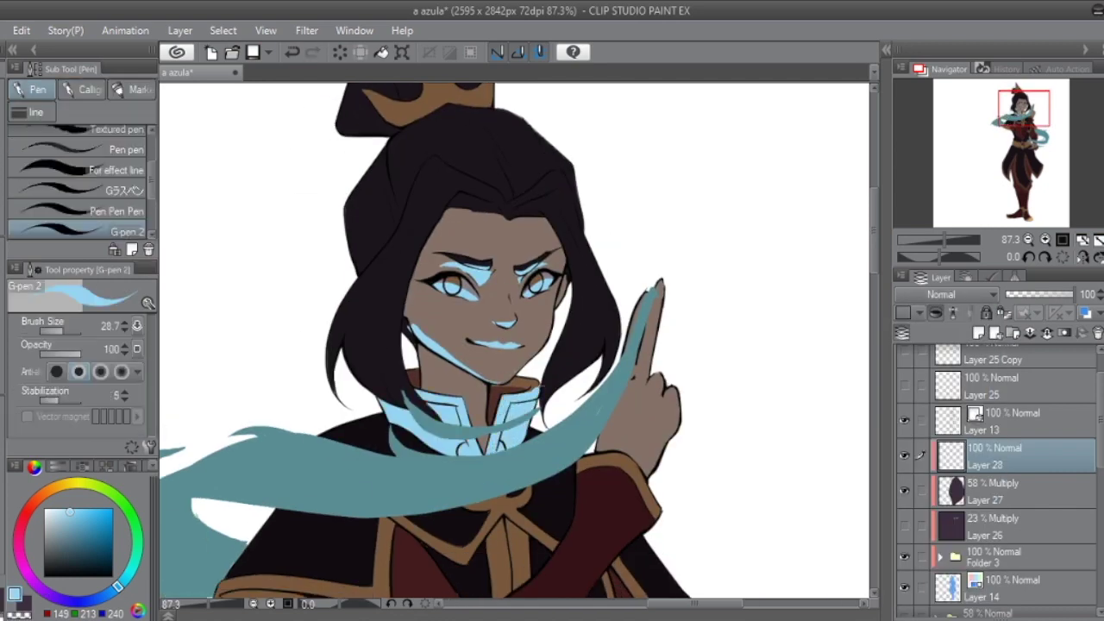
# Step: Paint light-blue highlights along the raised finger, palm and curled fingers of the raised hand
pyautogui.press('p')
pyautogui.moveTo(655, 289); pyautogui.dragTo(630, 393)
pyautogui.moveTo(639, 346); pyautogui.dragTo(613, 436)
pyautogui.moveTo(643, 399); pyautogui.dragTo(614, 453)
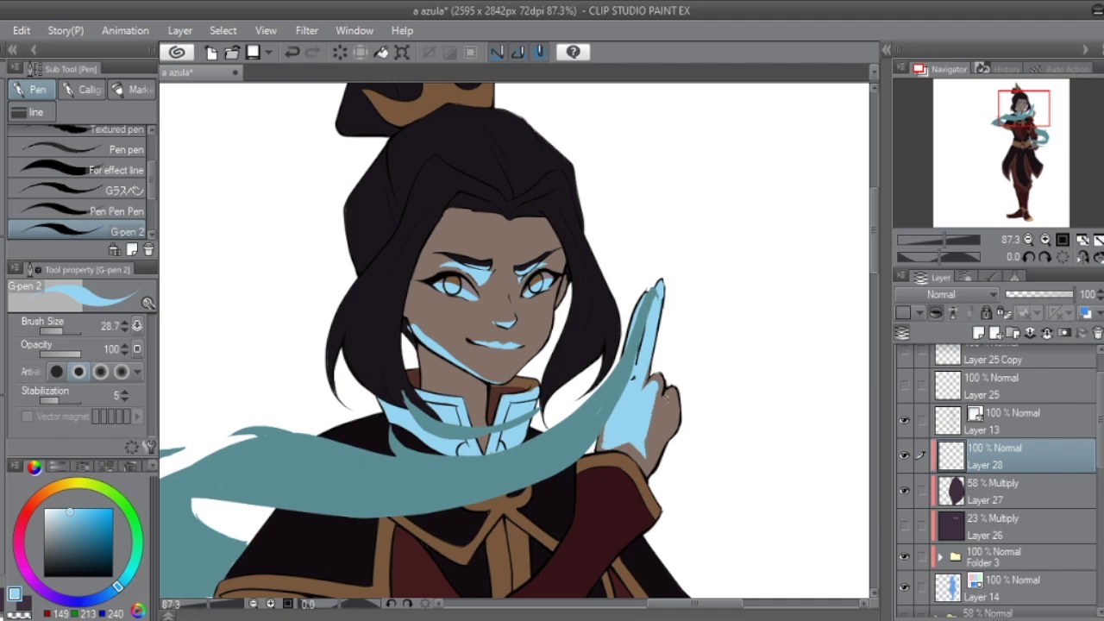
pyautogui.click(293, 51)
pyautogui.press('g')
pyautogui.press('p')
# Step: Paint light-blue highlights along the hairline above the forehead and on the hanging strands on both sides of the face
pyautogui.moveTo(536, 201); pyautogui.dragTo(569, 250)
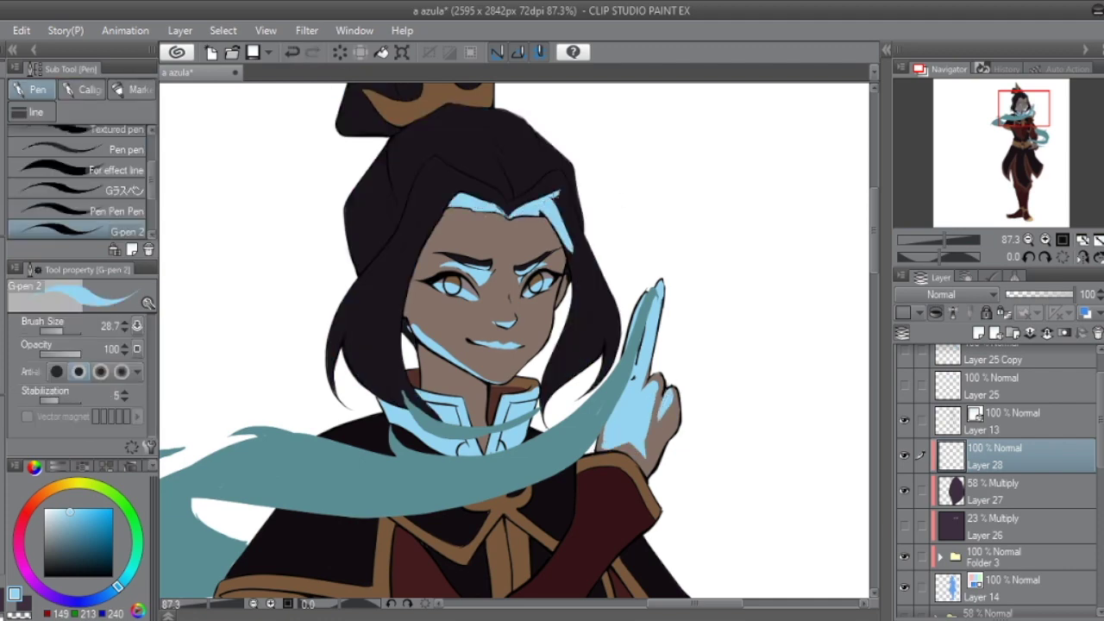
pyautogui.moveTo(594, 354); pyautogui.dragTo(552, 405)
pyautogui.moveTo(612, 384); pyautogui.dragTo(577, 281)
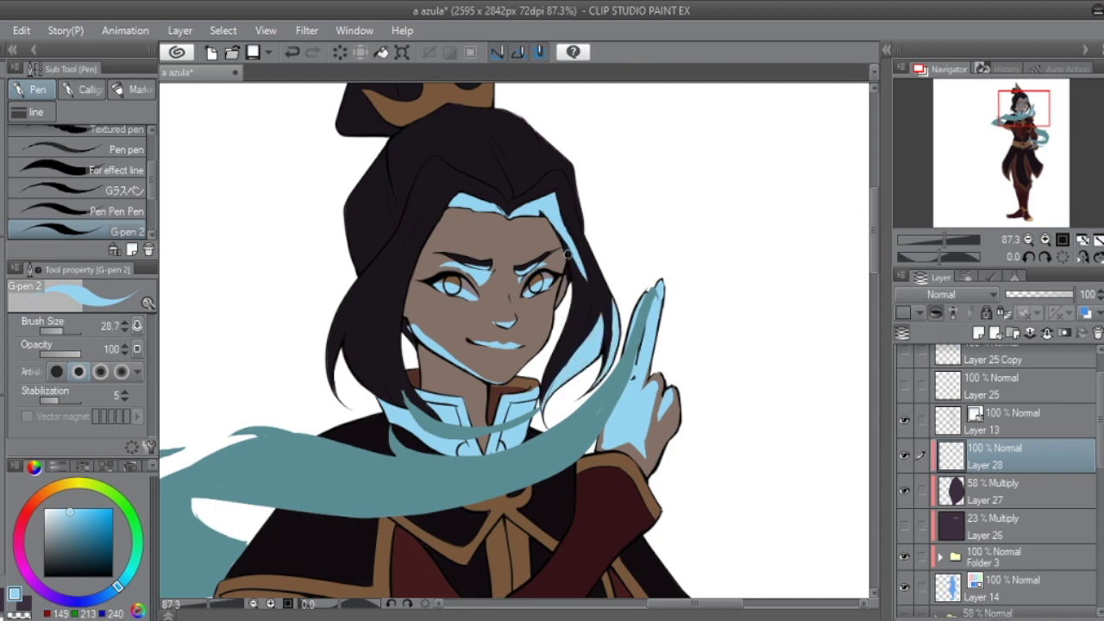
pyautogui.moveTo(384, 380)
pyautogui.mouseDown()
pyautogui.moveTo(414, 414)
pyautogui.moveTo(380, 328)
pyautogui.moveTo(347, 338)
pyautogui.mouseUp()
pyautogui.moveTo(353, 388); pyautogui.dragTo(343, 338)
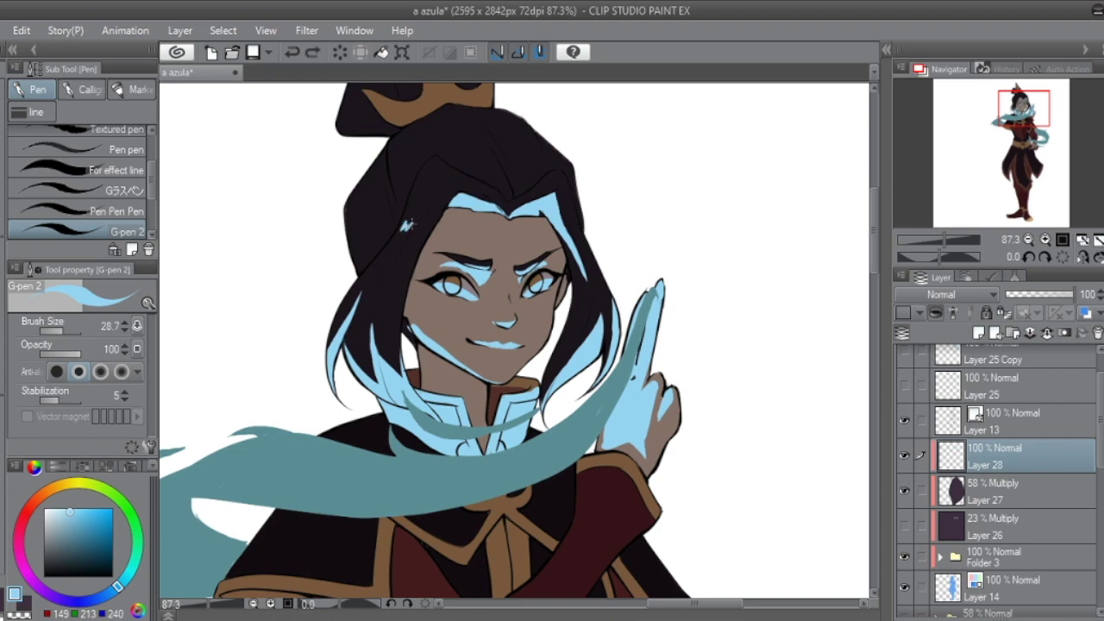
# Step: Paint a light-blue highlight along the inner edge of the raised arm's cuff and sleeve
pyautogui.scroll(-5, 986, 157)
pyautogui.scroll(3, 985, 157)
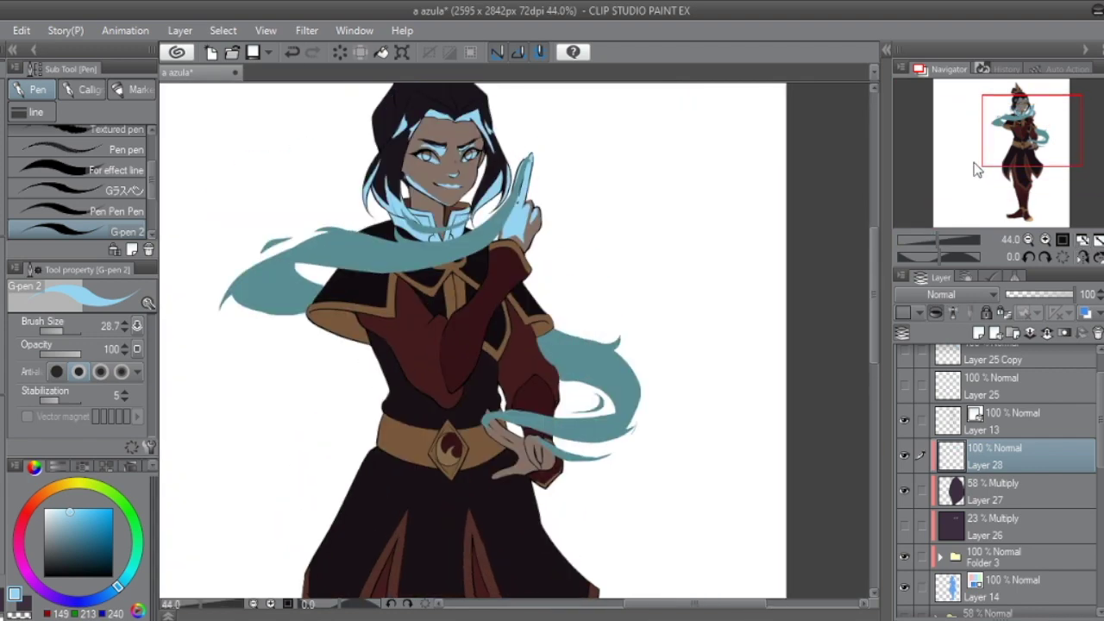
pyautogui.scroll(3, 974, 162)
pyautogui.moveTo(552, 259)
pyautogui.mouseDown()
pyautogui.moveTo(435, 440)
pyautogui.moveTo(452, 414)
pyautogui.mouseUp()
pyautogui.moveTo(515, 272); pyautogui.dragTo(430, 466)
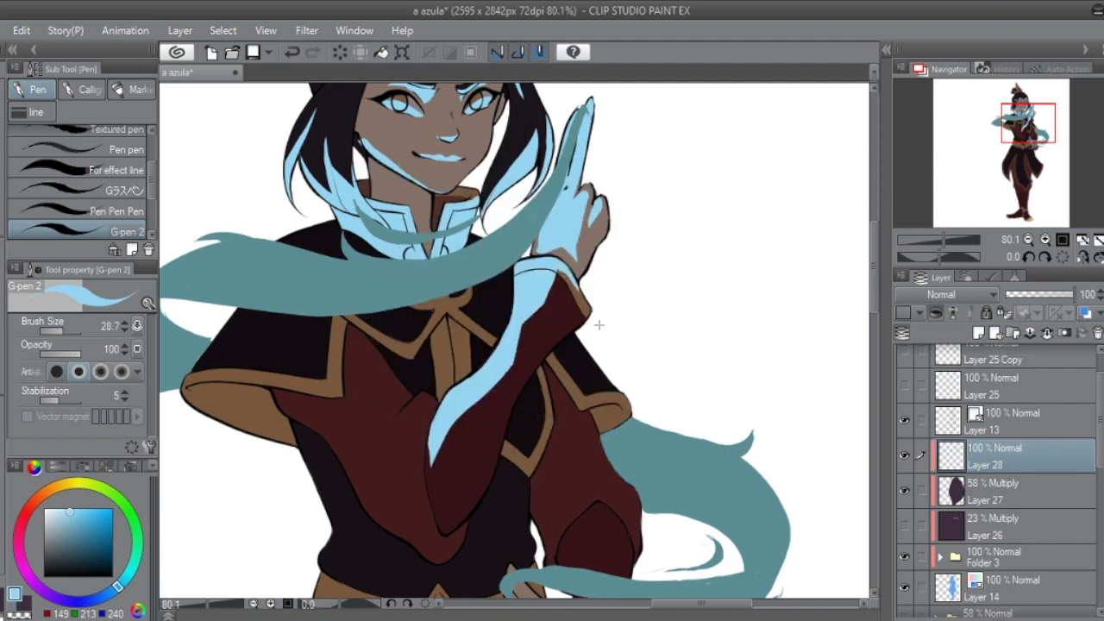
# Step: Fill the cape's upper shoulder and chest area around the flame with light blue and highlight the far shoulder edge
pyautogui.moveTo(535, 299); pyautogui.dragTo(306, 256)
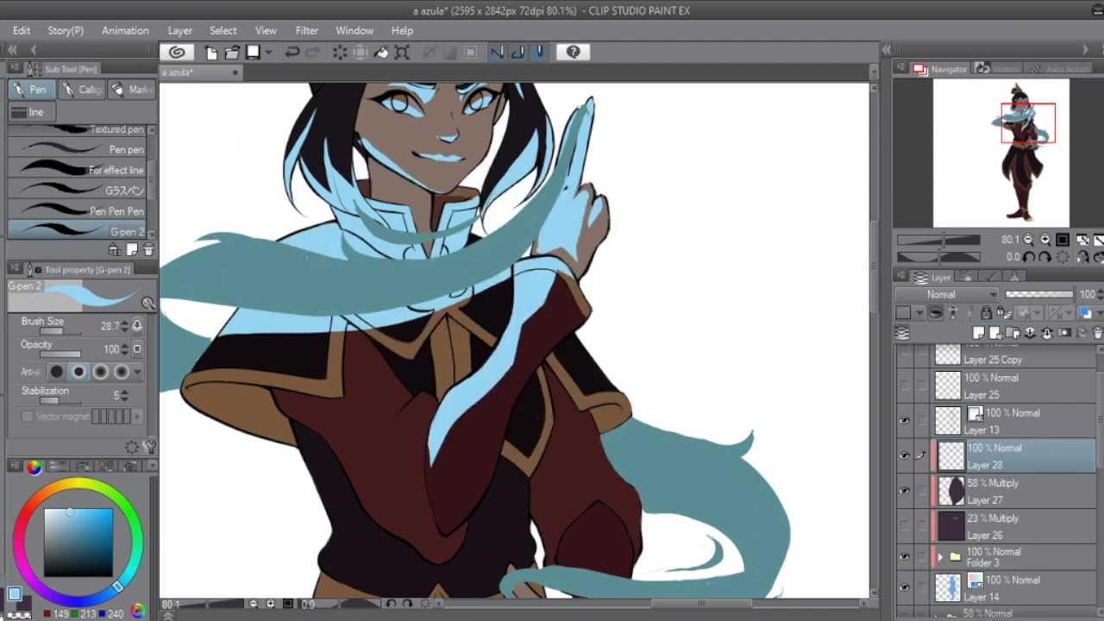
pyautogui.moveTo(380, 330)
pyautogui.mouseDown()
pyautogui.moveTo(491, 302)
pyautogui.moveTo(514, 278)
pyautogui.mouseUp()
pyautogui.moveTo(578, 340)
pyautogui.mouseDown()
pyautogui.moveTo(631, 413)
pyautogui.moveTo(604, 430)
pyautogui.mouseUp()
# Step: Paint light-blue highlights on the lowered arm's sleeve and fingers and along the cape's inner edge beside the torso
pyautogui.press('u')
pyautogui.scroll(-6, 373, 251)
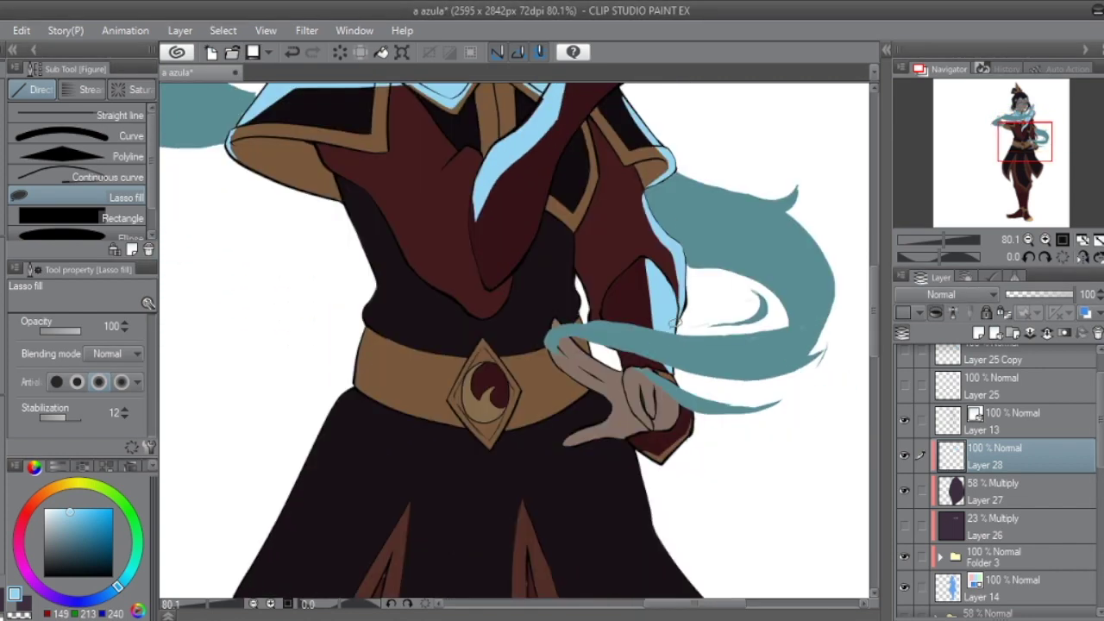
pyautogui.moveTo(548, 314)
pyautogui.mouseDown()
pyautogui.moveTo(571, 357)
pyautogui.moveTo(576, 319)
pyautogui.mouseUp()
pyautogui.press('p')
pyautogui.moveTo(643, 369); pyautogui.dragTo(630, 411)
pyautogui.moveTo(643, 213); pyautogui.dragTo(609, 330)
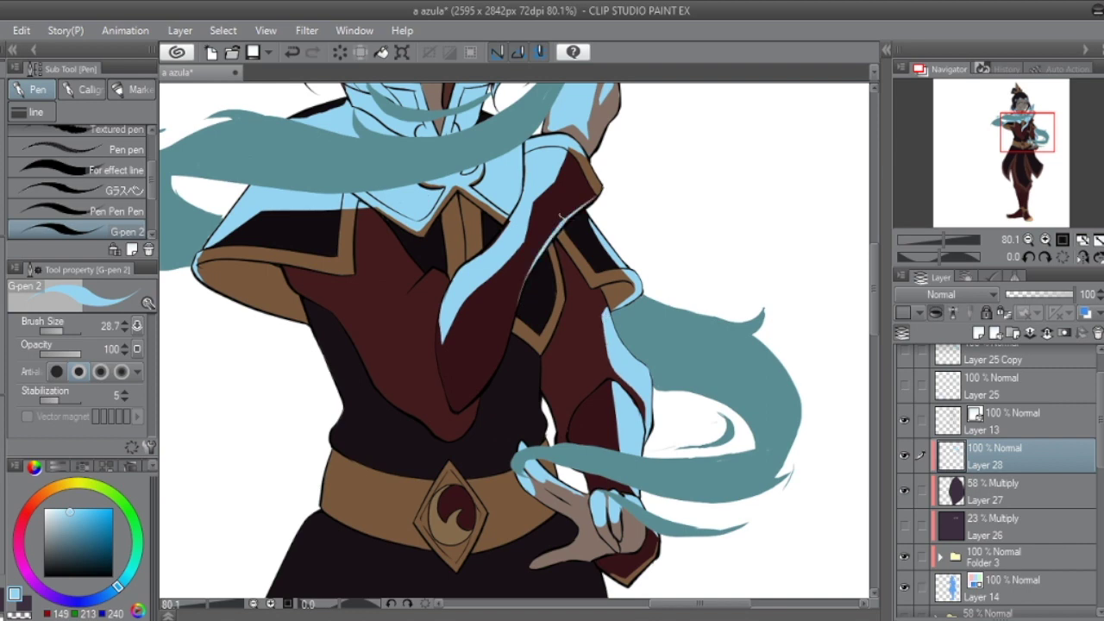
pyautogui.moveTo(556, 290); pyautogui.dragTo(531, 335)
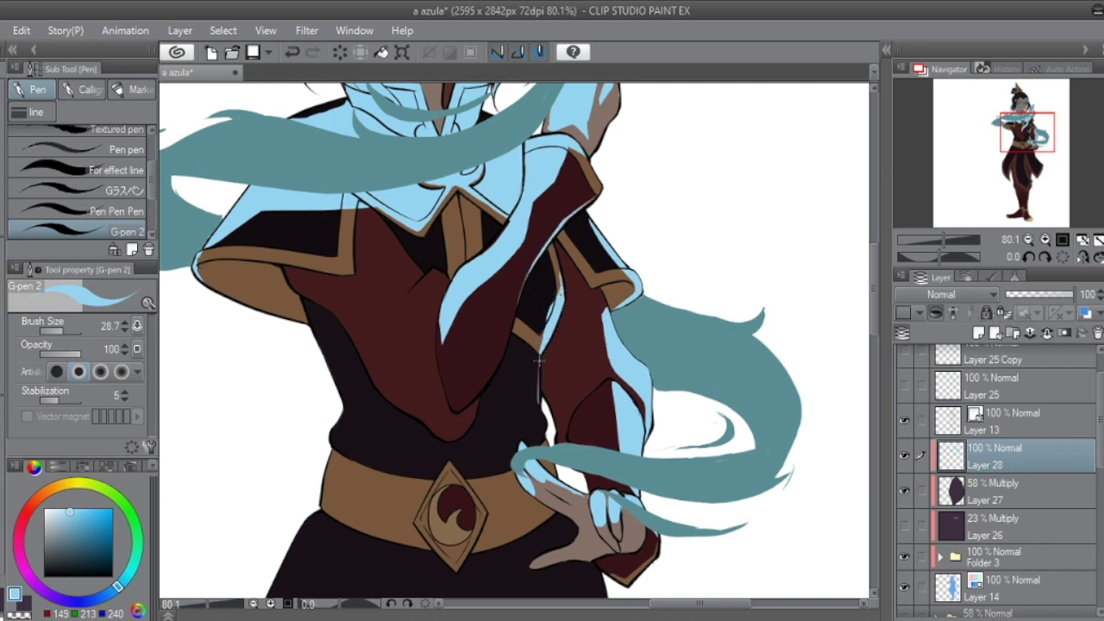
# Step: Set the highlight layer to Hard light at 62% opacity and the Multiply shadow layer to 72% opacity
pyautogui.scroll(-3, 537, 358)
pyautogui.scroll(-2, 704, 357)
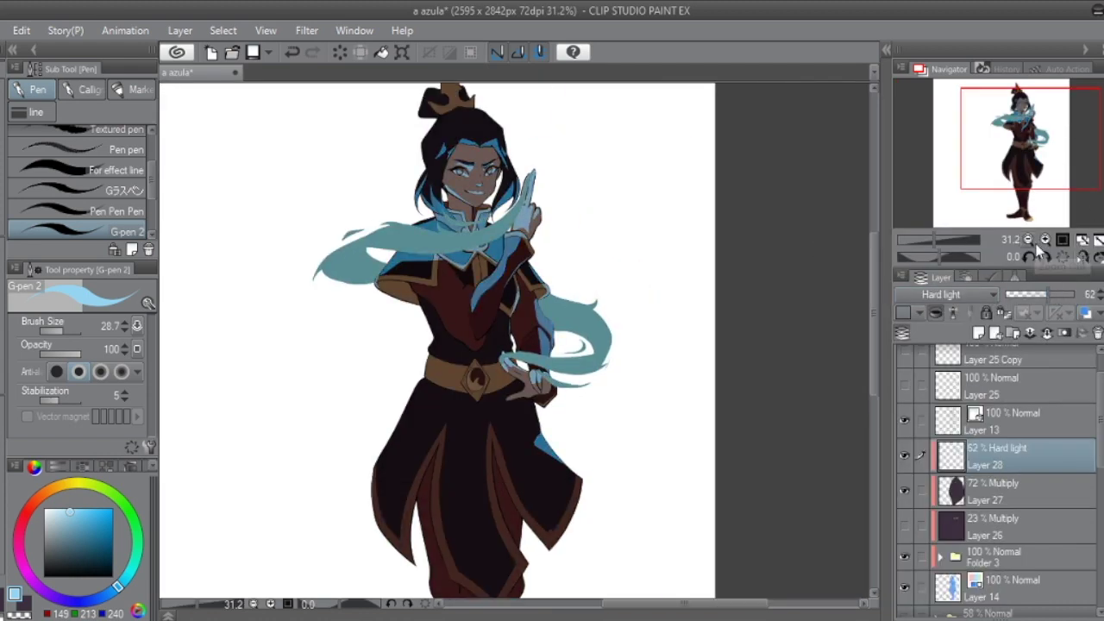
pyautogui.click(1082, 242)
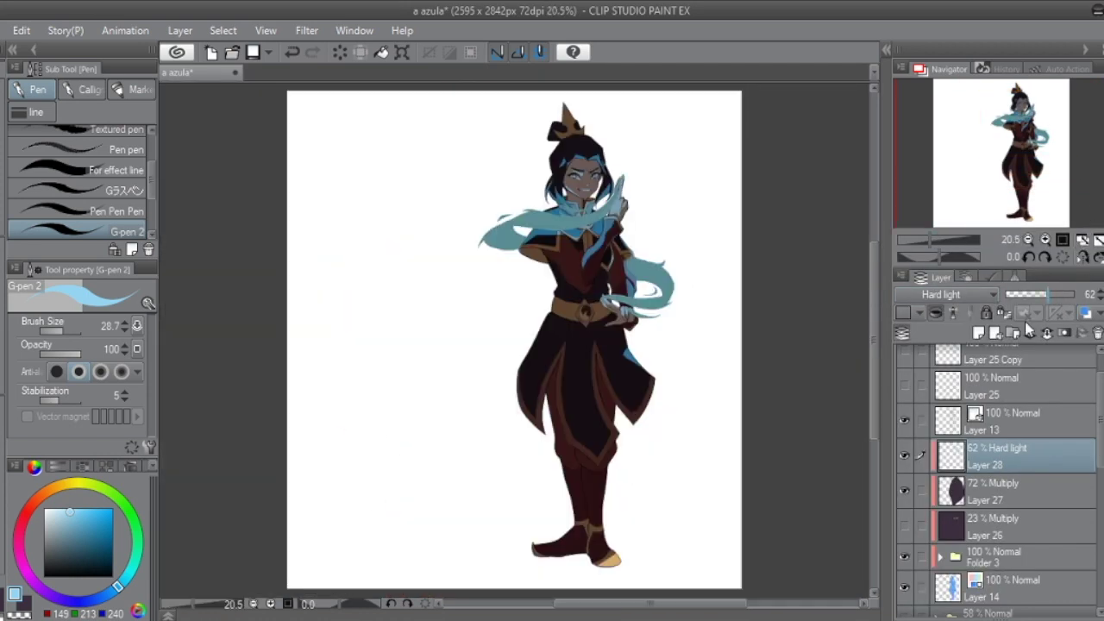
pyautogui.click(1085, 244)
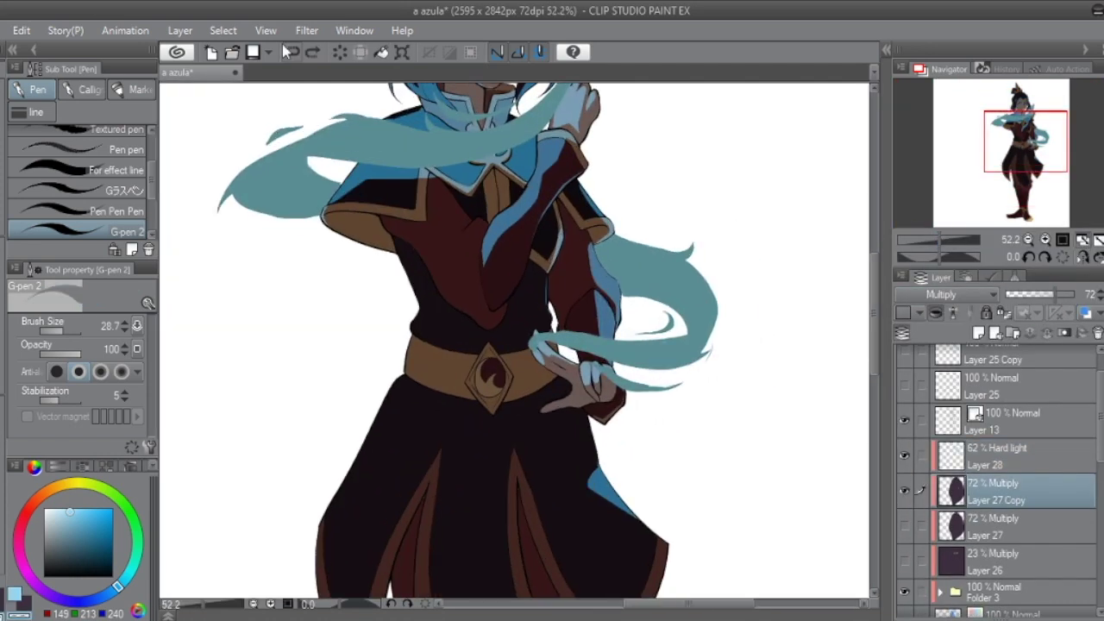
# Step: Airbrush a soft light-blue glow over both flames and nearby clothing on a new Glow dodge layer
pyautogui.moveTo(1014, 147); pyautogui.dragTo(1016, 134)
pyautogui.moveTo(535, 219)
pyautogui.mouseDown()
pyautogui.moveTo(334, 246)
pyautogui.moveTo(636, 303)
pyautogui.mouseUp()
pyautogui.scroll(2, 636, 303)
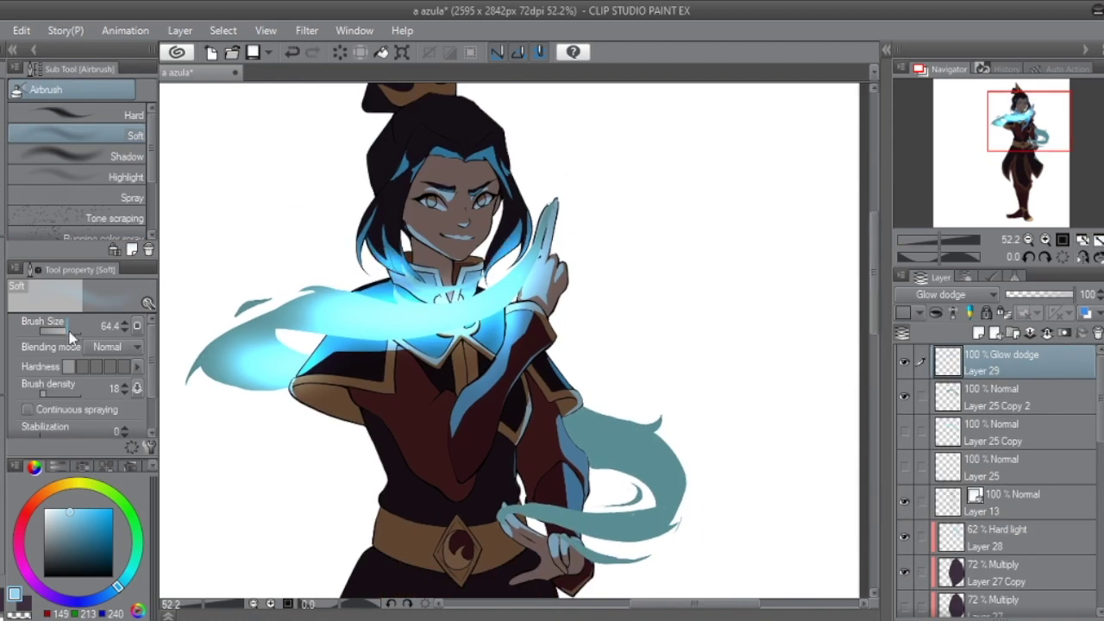
pyautogui.moveTo(560, 406); pyautogui.dragTo(673, 466)
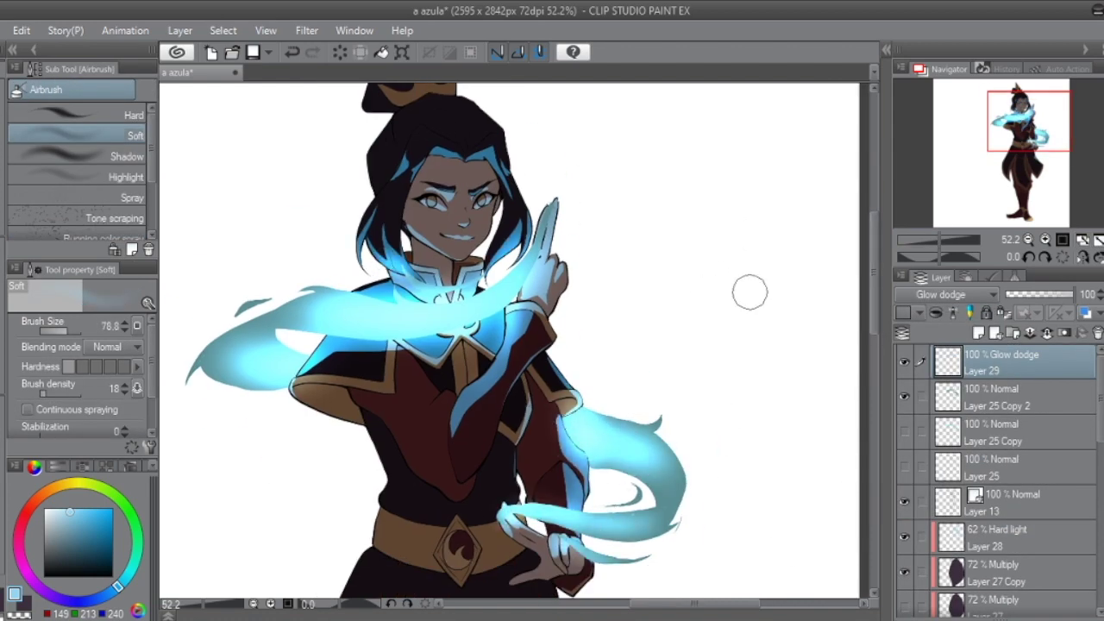
# Step: Try to cut lighter patches out of the duplicated Multiply shadow layer along the front hair and nose
pyautogui.press('p')
pyautogui.click(992, 397)
pyautogui.click(1000, 536)
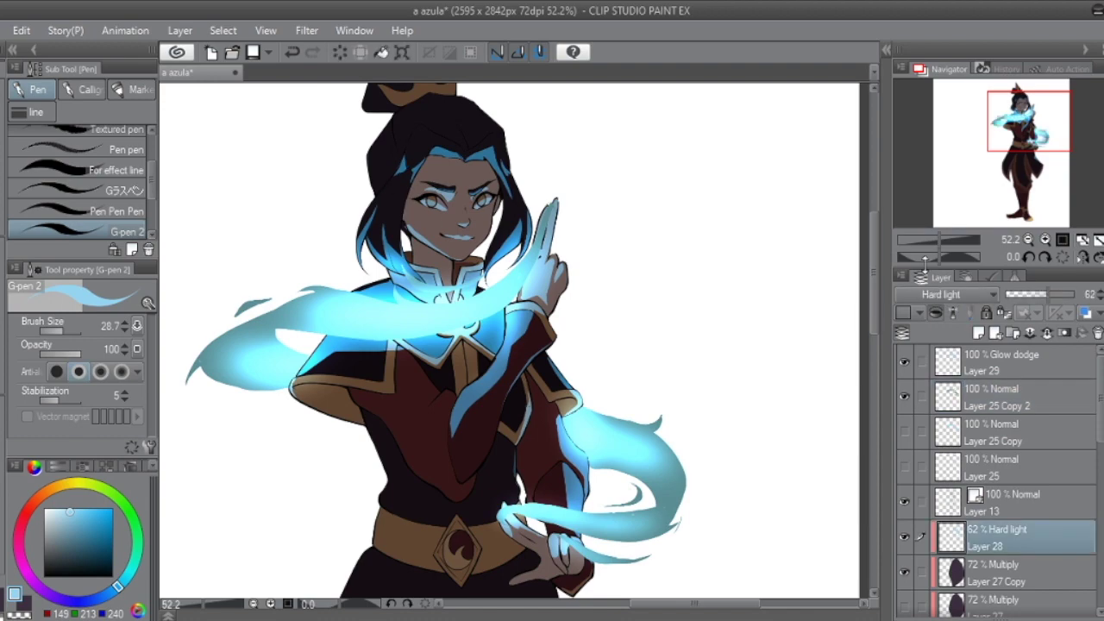
pyautogui.scroll(2, 537, 199)
pyautogui.scroll(-4, 531, 221)
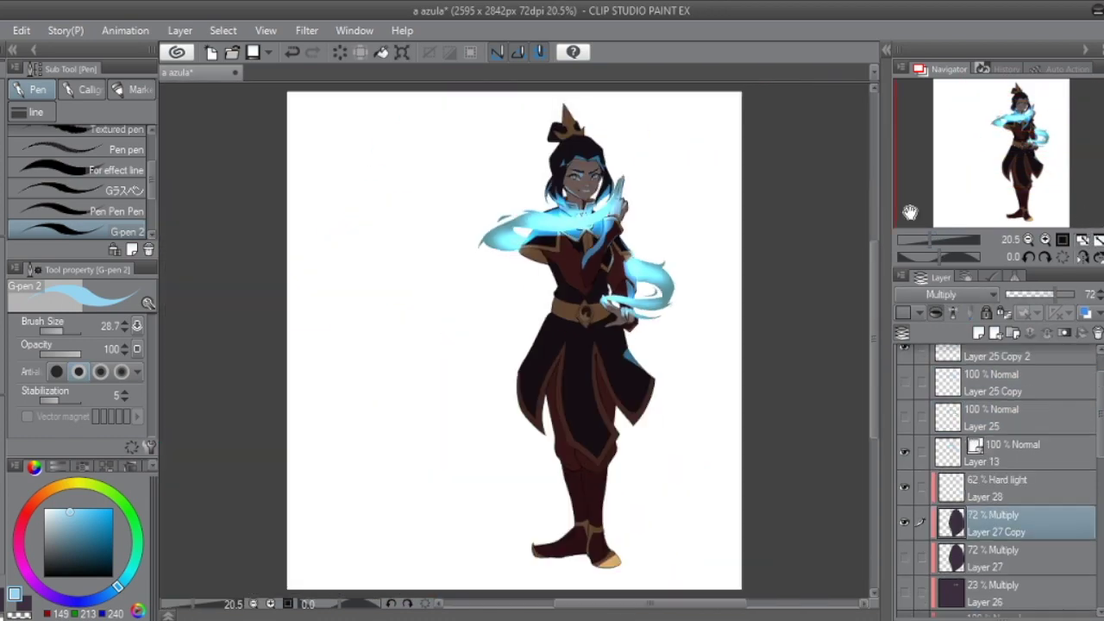
pyautogui.scroll(3, 531, 221)
pyautogui.hotkey('ctrl', 'z')
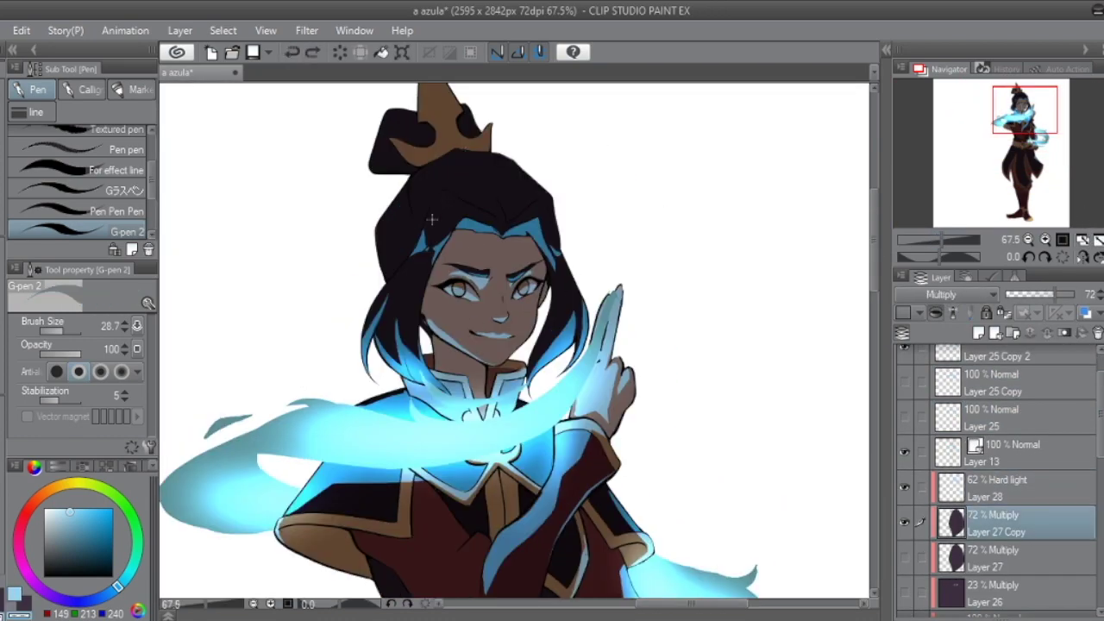
pyautogui.moveTo(1002, 154); pyautogui.dragTo(1000, 151)
pyautogui.keyDown('alt'); pyautogui.click(552, 259); pyautogui.keyUp('alt')
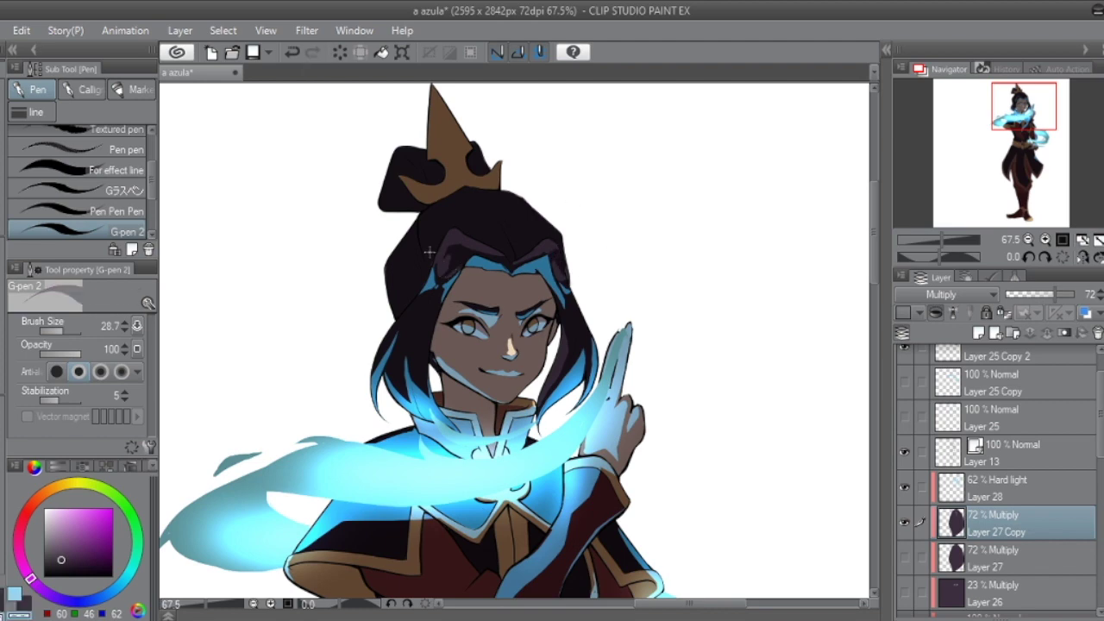
# Step: Save the file and restore the glow layer to Glow dodge at 91% opacity
pyautogui.click(1022, 163)
pyautogui.click(1082, 239)
pyautogui.hotkey('ctrl', 's')
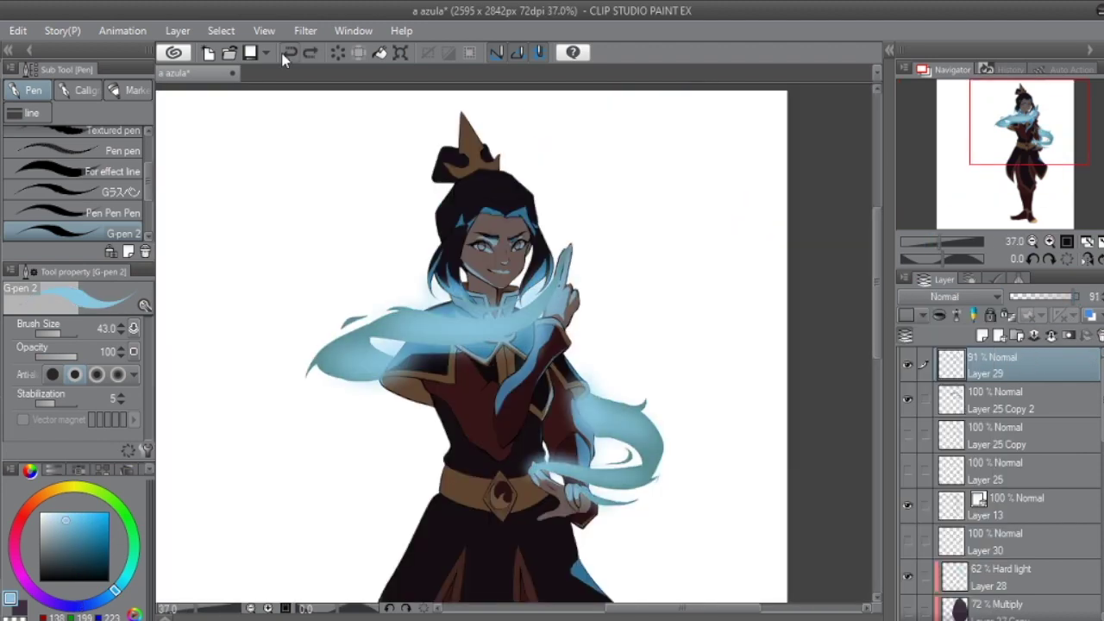
pyautogui.press('j')
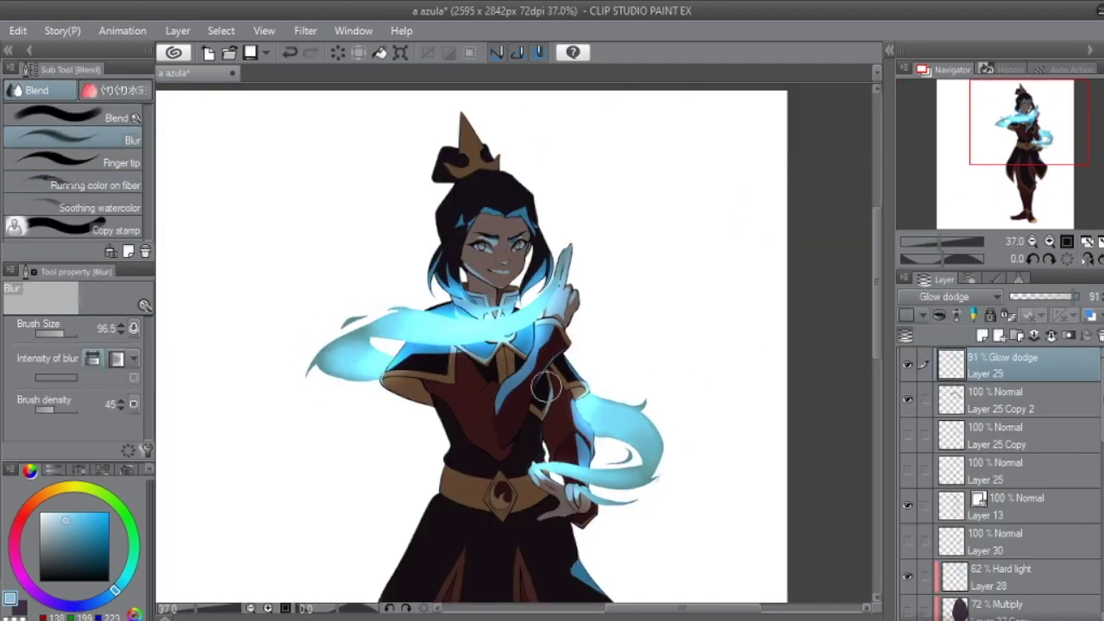
pyautogui.press('p')
pyautogui.moveTo(1034, 119); pyautogui.dragTo(1038, 129)
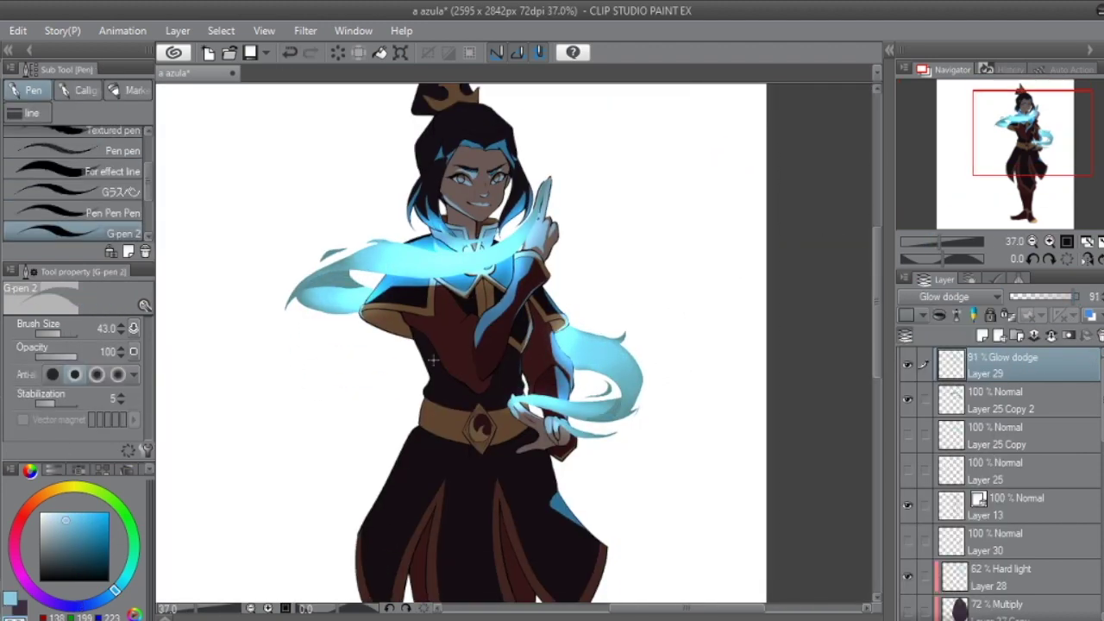
# Step: Create a new layer clipped to the flame layer and hide the Glow dodge layer
pyautogui.press('j')
pyautogui.hotkey('ctrl', 'shift', 'n')
pyautogui.click(908, 365)
pyautogui.press('u')
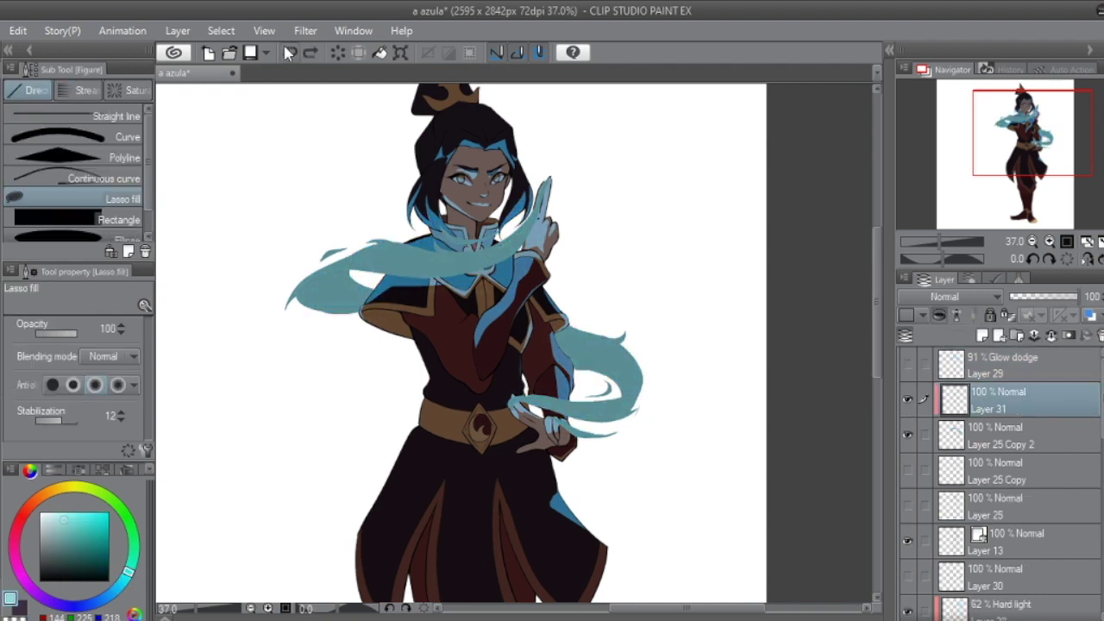
# Step: Paint pale aqua streaks inside the chest flame from the raised fingertip to its curled tail with lasso fill and pen
pyautogui.moveTo(556, 195); pyautogui.dragTo(495, 257)
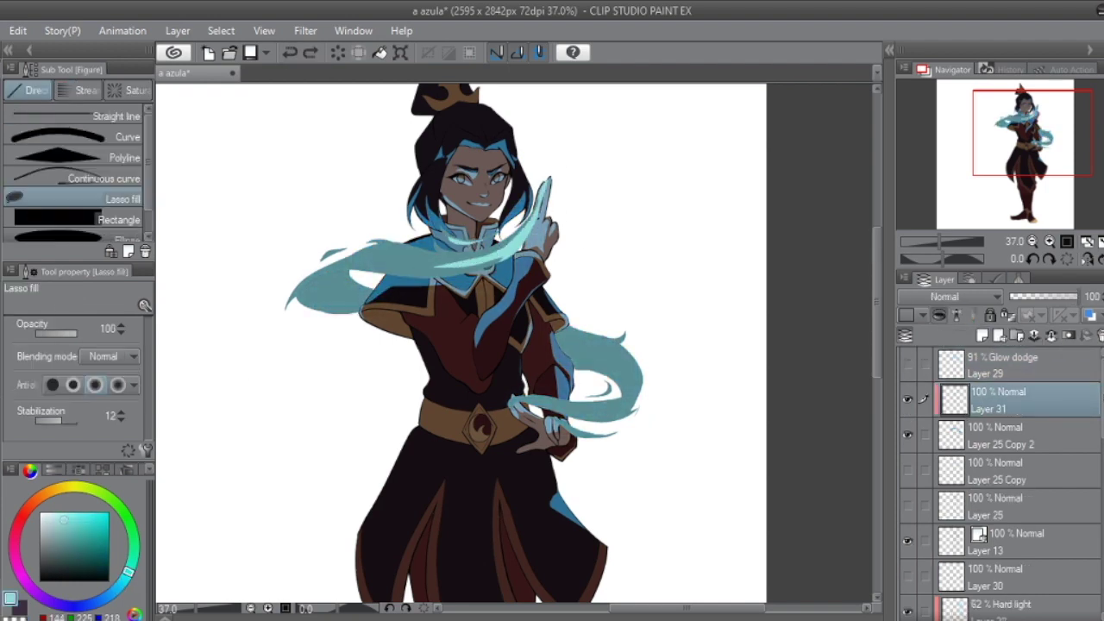
pyautogui.press('p')
pyautogui.press('u')
pyautogui.click(292, 53)
pyautogui.press('p')
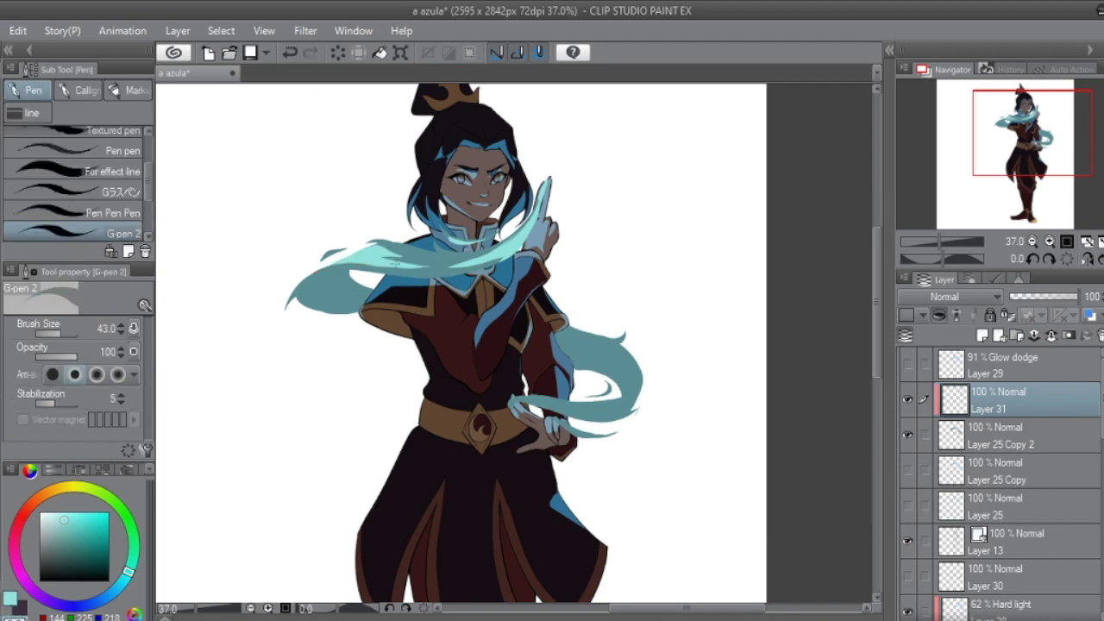
pyautogui.press('c')
pyautogui.press('c')
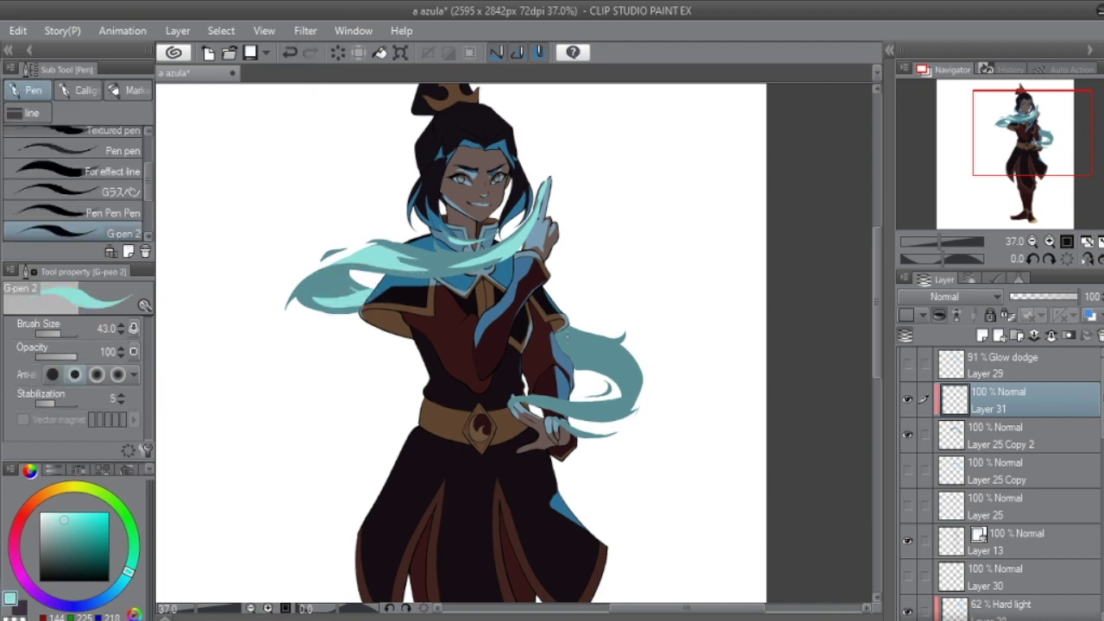
# Step: Paint pale aqua streaks inside the hip flame, following its curl from the elbow around to the lower hand
pyautogui.moveTo(570, 339); pyautogui.dragTo(609, 331)
pyautogui.moveTo(511, 402); pyautogui.dragTo(614, 408)
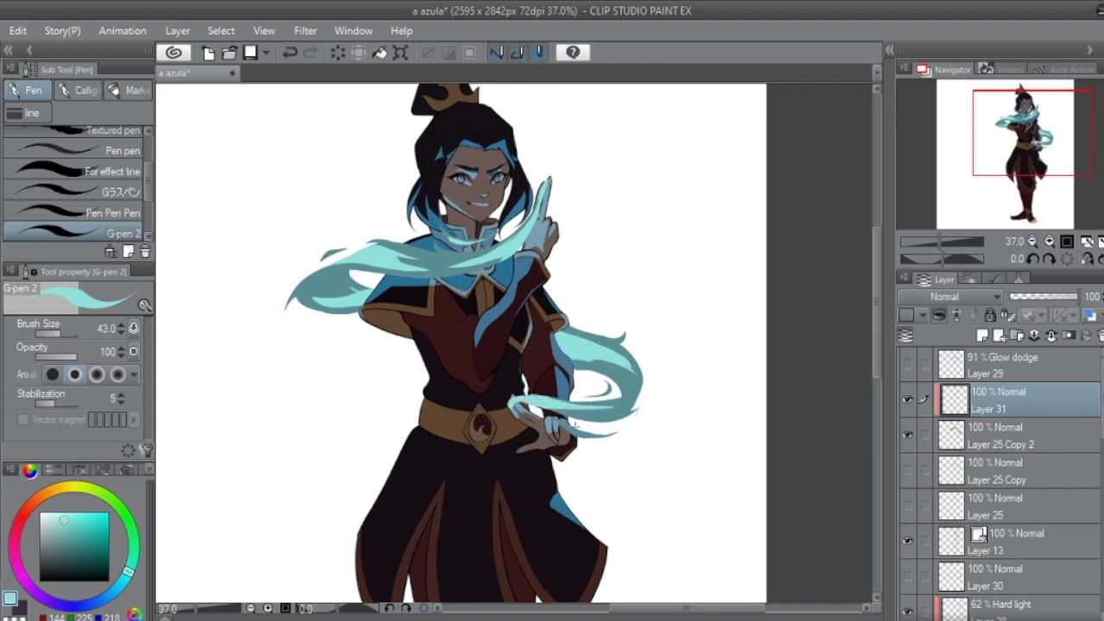
pyautogui.scroll(2, 461, 345)
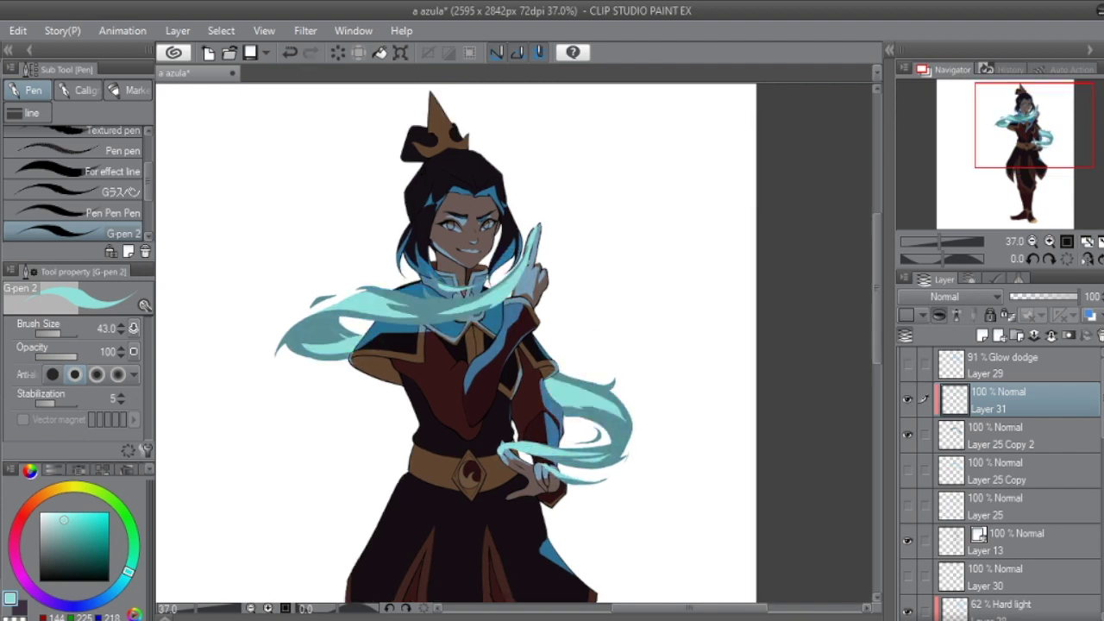
# Step: Show the Glow dodge layer again and set its opacity to 95%
pyautogui.click(907, 364)
pyautogui.click(1001, 364)
pyautogui.press('u')
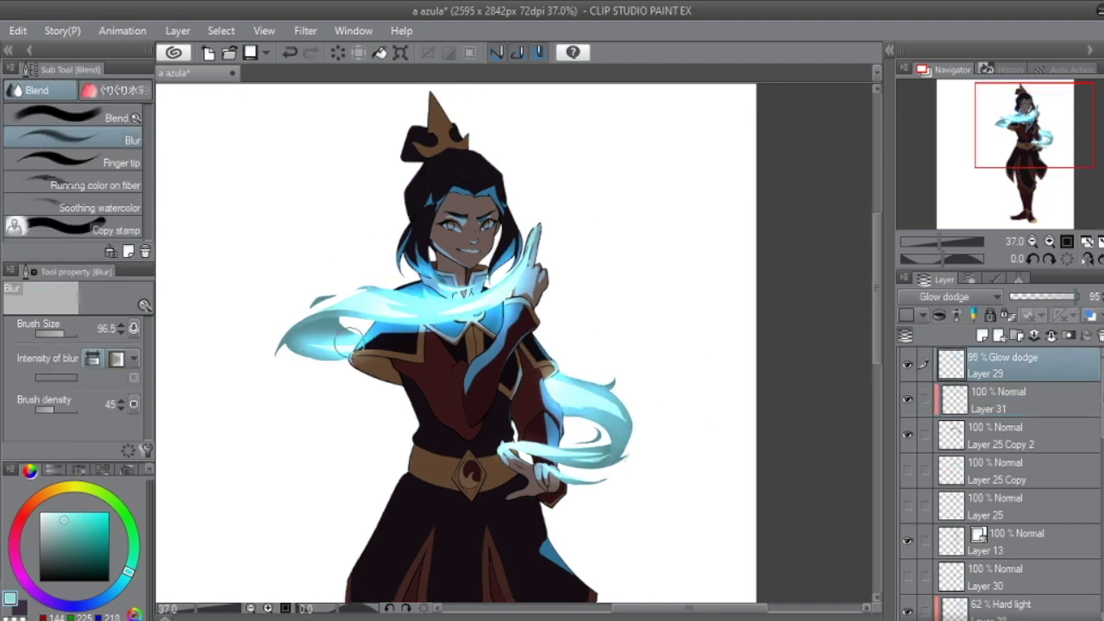
# Step: With the Glow dodge layer hidden, add a new layer above the flame streaks and lasso-fill dark teal in the hip flame
pyautogui.click(907, 364)
pyautogui.click(1000, 399)
pyautogui.hotkey('ctrl', 'shift', 'n')
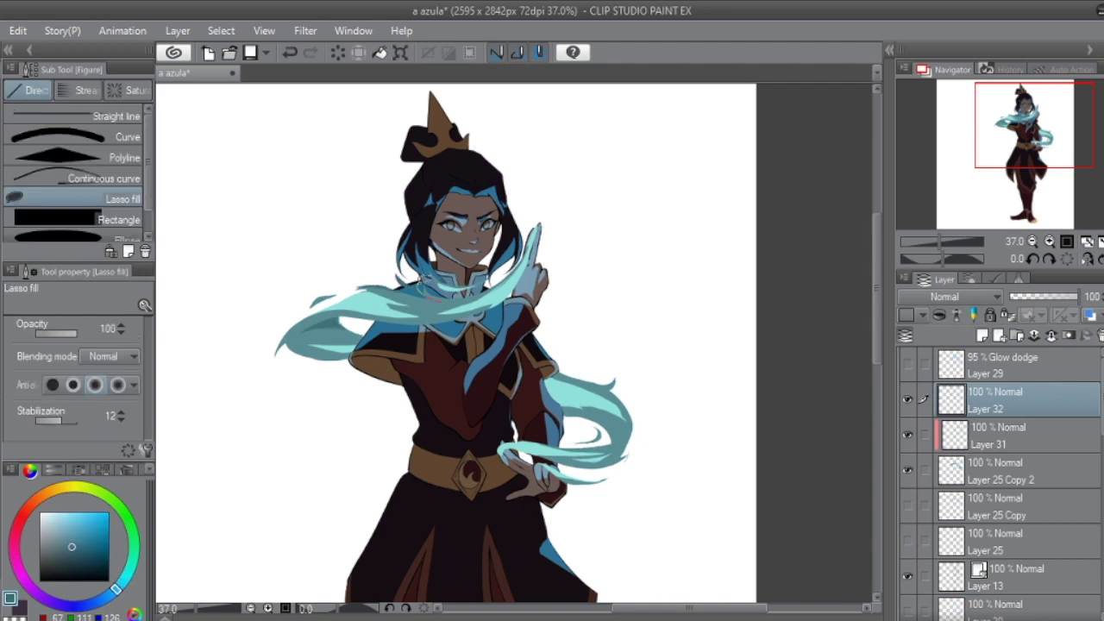
pyautogui.moveTo(582, 401)
pyautogui.mouseDown()
pyautogui.moveTo(561, 376)
pyautogui.moveTo(610, 377)
pyautogui.mouseUp()
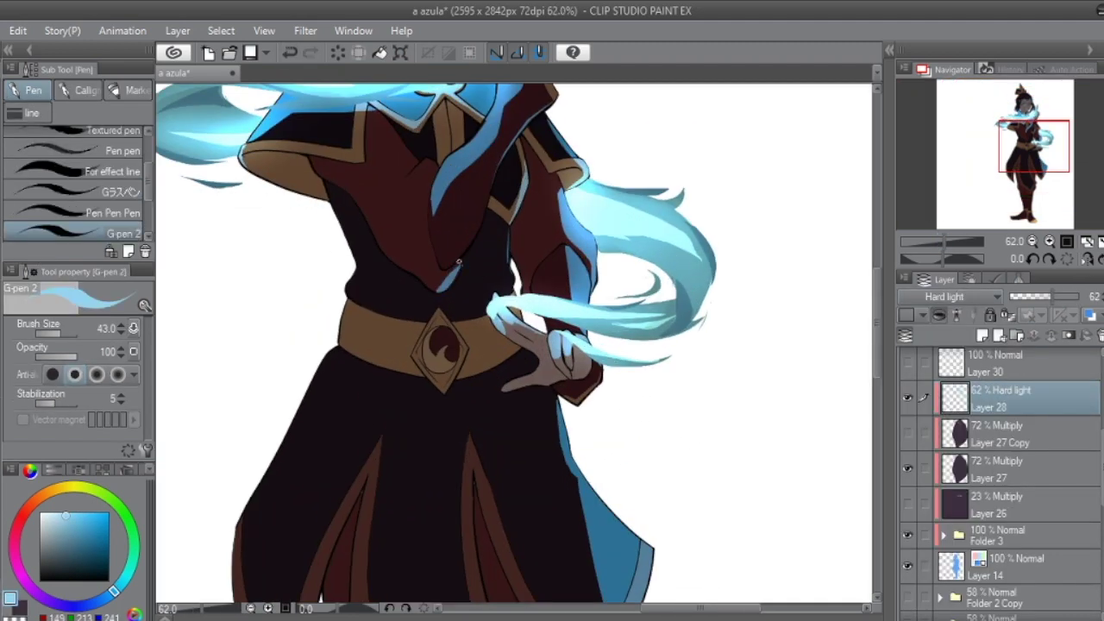
# Step: Paint light blue highlights on the torso, belt and belt buckle on the 62% Hard light layer, undoing a misplaced stroke
pyautogui.moveTo(473, 233)
pyautogui.mouseDown()
pyautogui.moveTo(453, 296)
pyautogui.moveTo(483, 347)
pyautogui.mouseUp()
pyautogui.hotkey('ctrl', 'z')
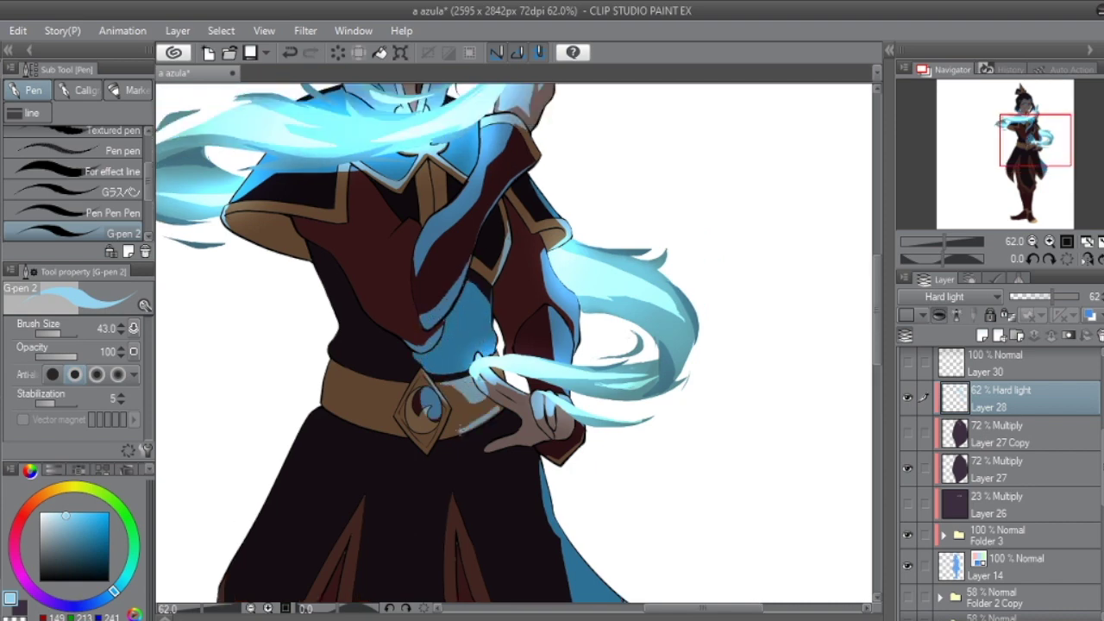
pyautogui.moveTo(466, 428); pyautogui.dragTo(448, 388)
pyautogui.click(955, 240)
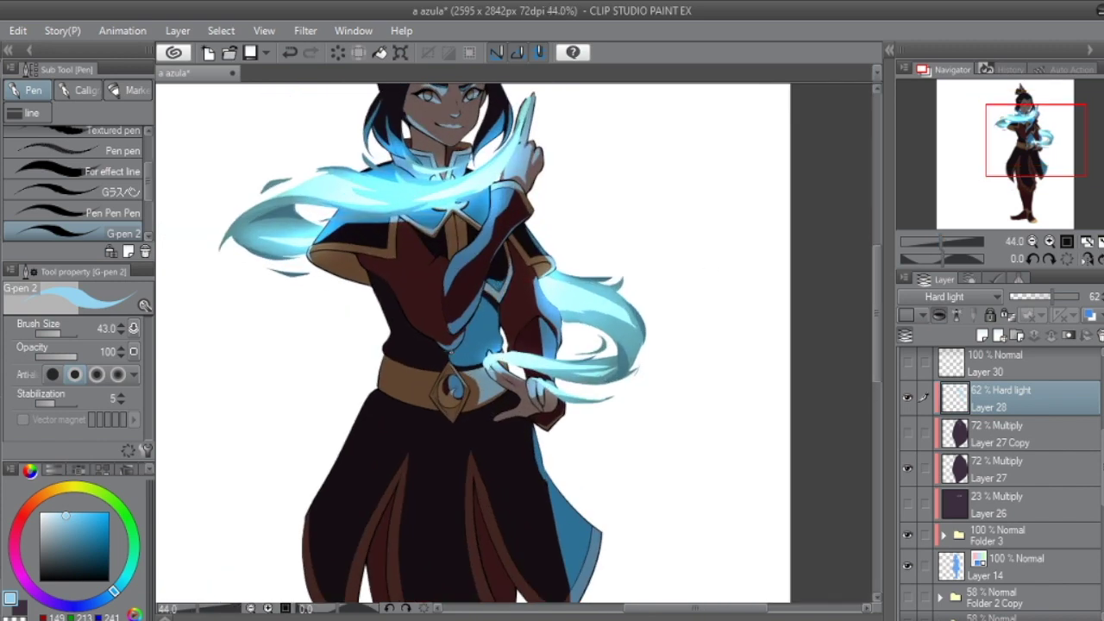
pyautogui.scroll(-2, 435, 323)
pyautogui.scroll(-2, 623, 311)
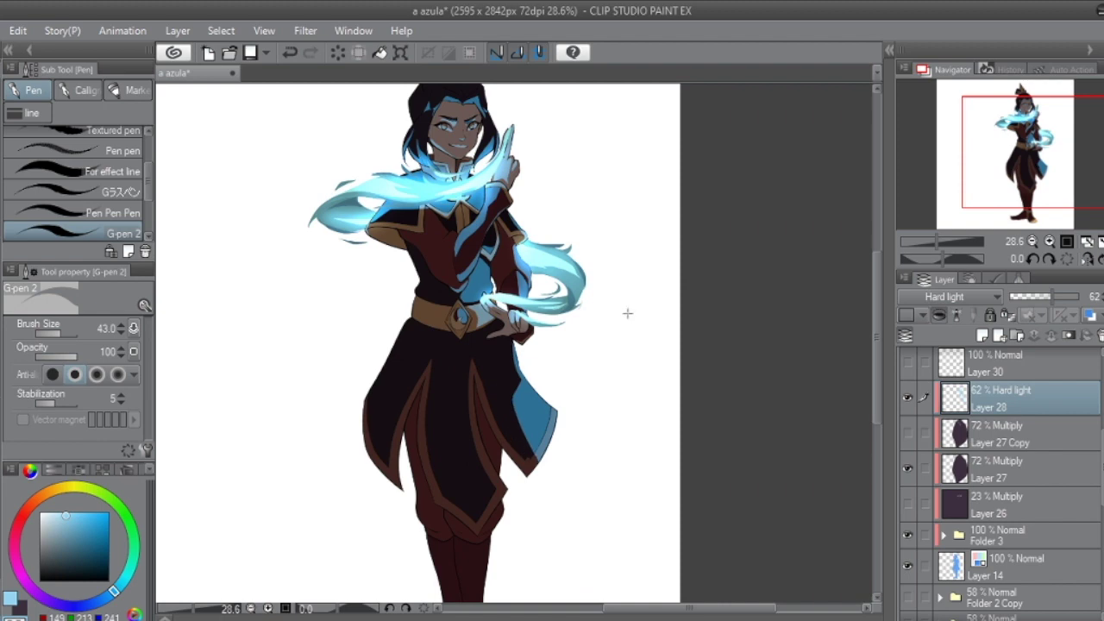
# Step: Add a light blue patch on the skirt just below the belt and soften its edge and the elbow highlight with Blur
pyautogui.press('c')
pyautogui.scroll(1, 480, 344)
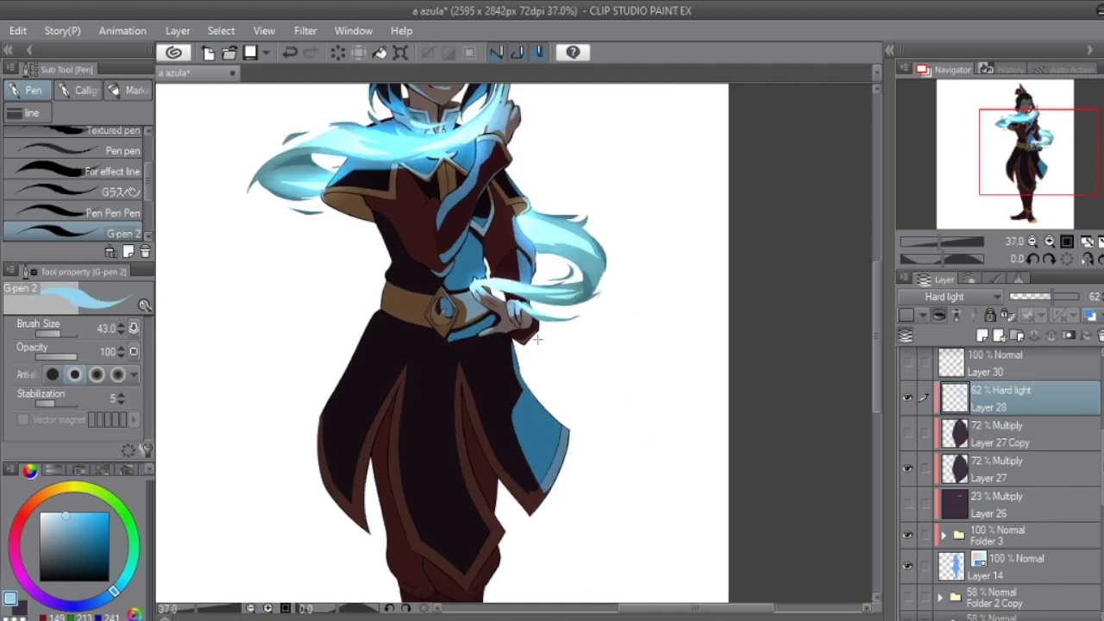
pyautogui.moveTo(966, 242)
pyautogui.mouseDown()
pyautogui.moveTo(945, 237)
pyautogui.moveTo(959, 241)
pyautogui.mouseUp()
pyautogui.press('j')
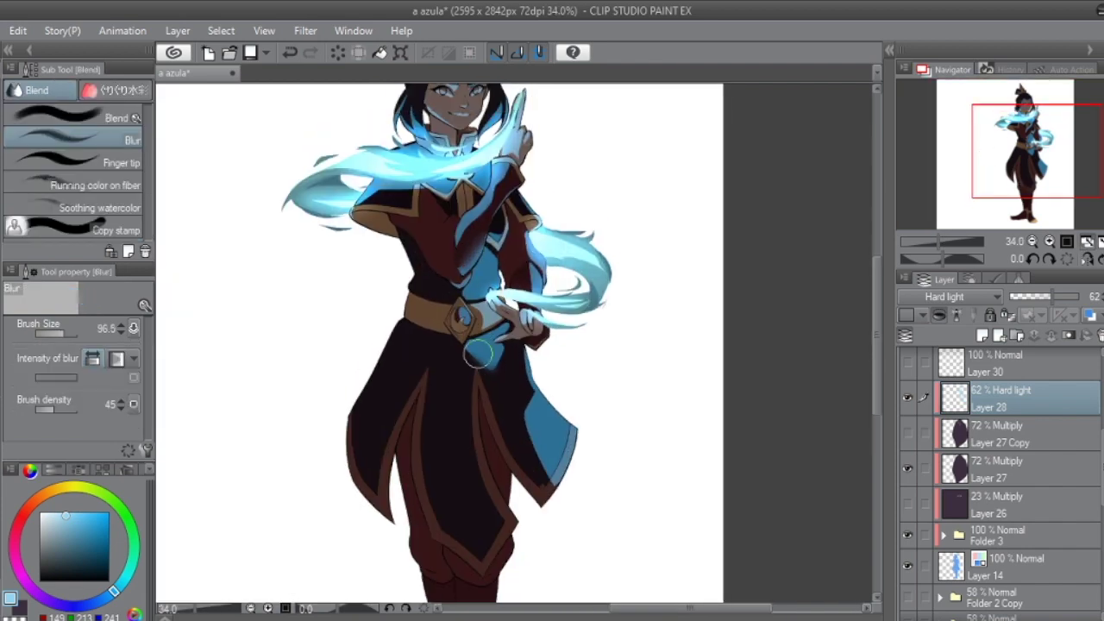
pyautogui.scroll(-1, 422, 201)
pyautogui.scroll(2, 496, 150)
# Step: Add light blue pen highlights to the hair beside the forehead and blend them with Blur
pyautogui.press('.')
pyautogui.press('.')
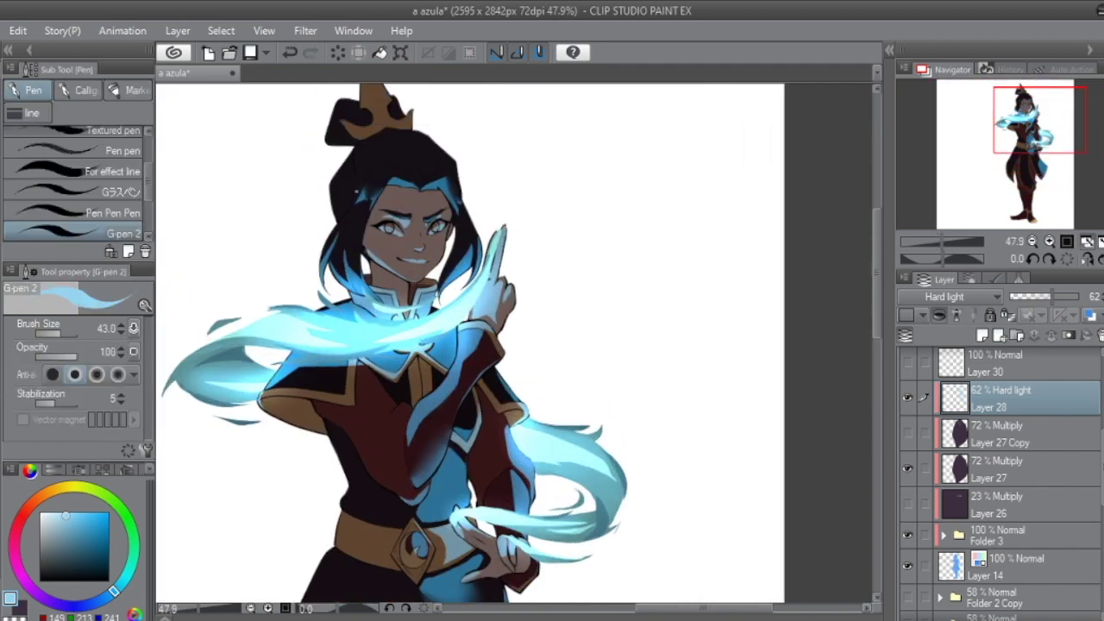
pyautogui.click(129, 140)
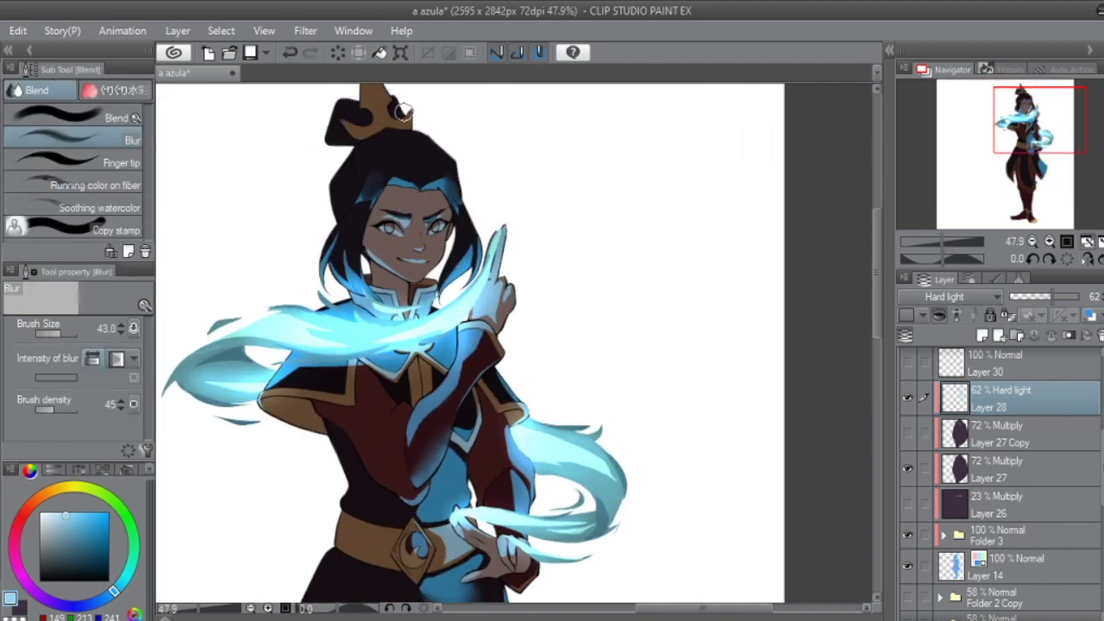
pyautogui.scroll(-2, 1062, 190)
pyautogui.press('p')
pyautogui.scroll(3, 1003, 127)
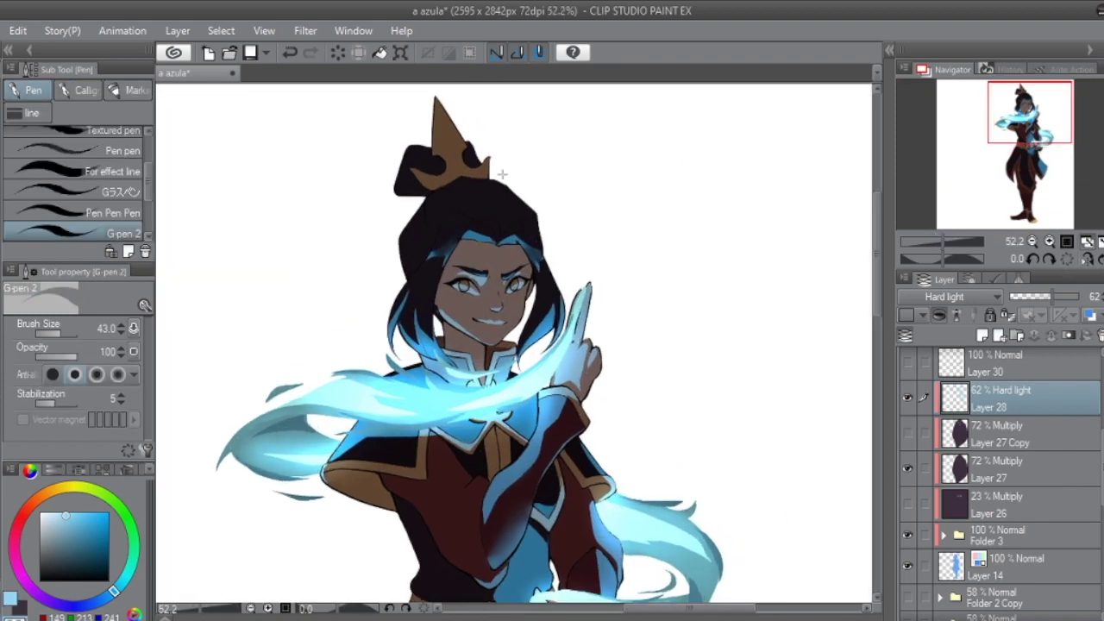
pyautogui.scroll(2, 1003, 127)
pyautogui.press('j')
# Step: Duplicate the Hard light layer, hide the original, and airbrush soft blue over both side locks of hair on the copy
pyautogui.hotkey('ctrl', 'j')
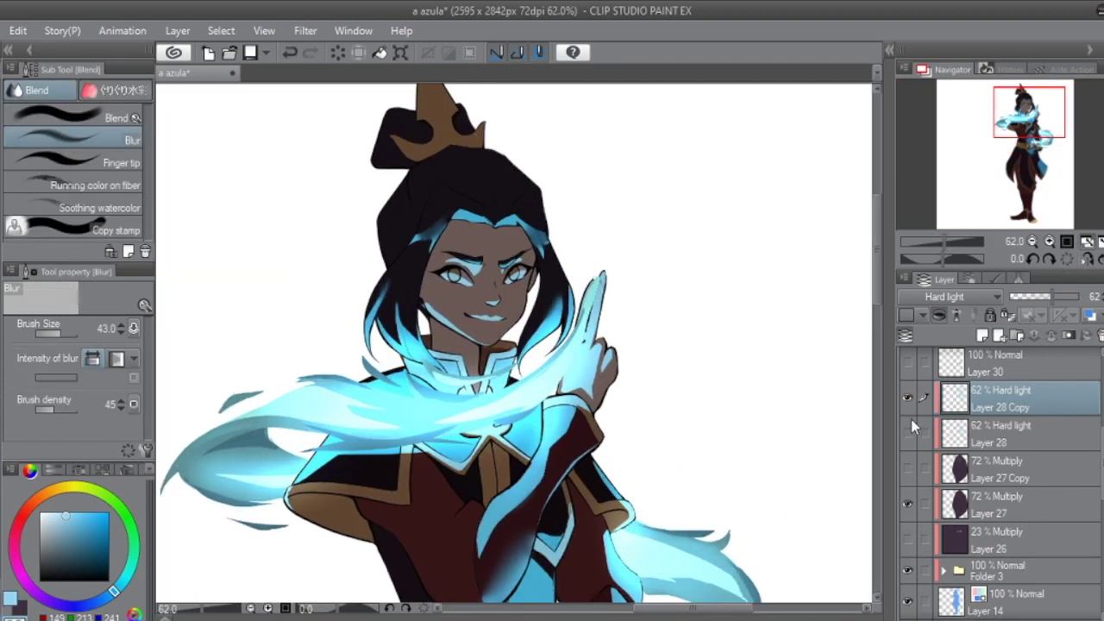
pyautogui.click(908, 429)
pyautogui.press('b')
pyautogui.moveTo(390, 280); pyautogui.dragTo(406, 349)
pyautogui.moveTo(552, 272); pyautogui.dragTo(539, 350)
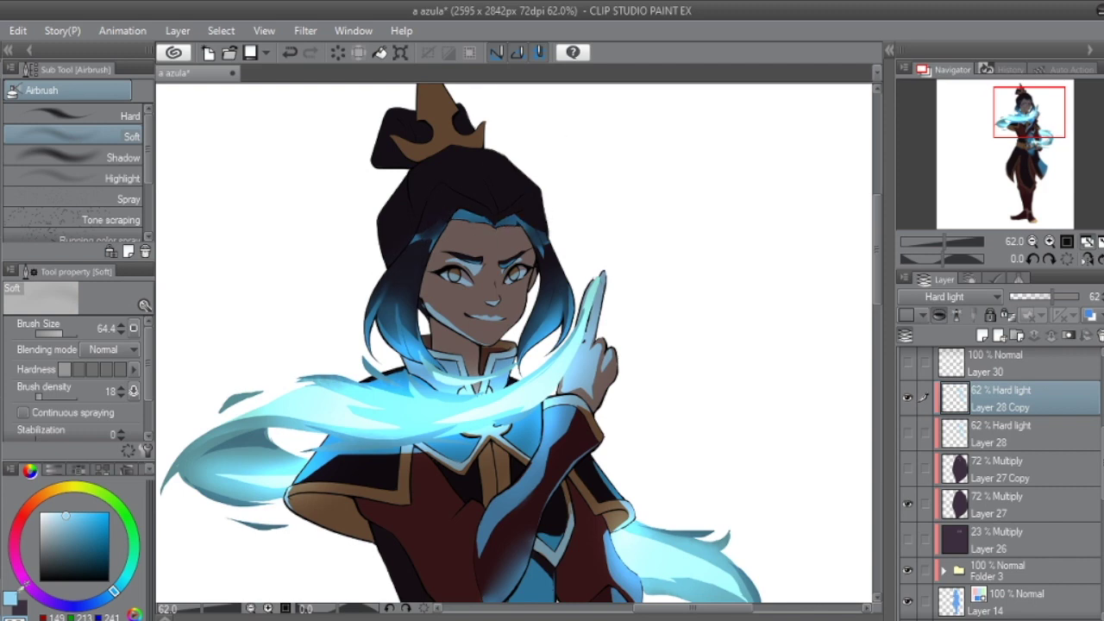
# Step: Airbrush soft blue light over the lowered forearm sleeve and the skirt below the belt
pyautogui.moveTo(1027, 109); pyautogui.dragTo(1022, 126)
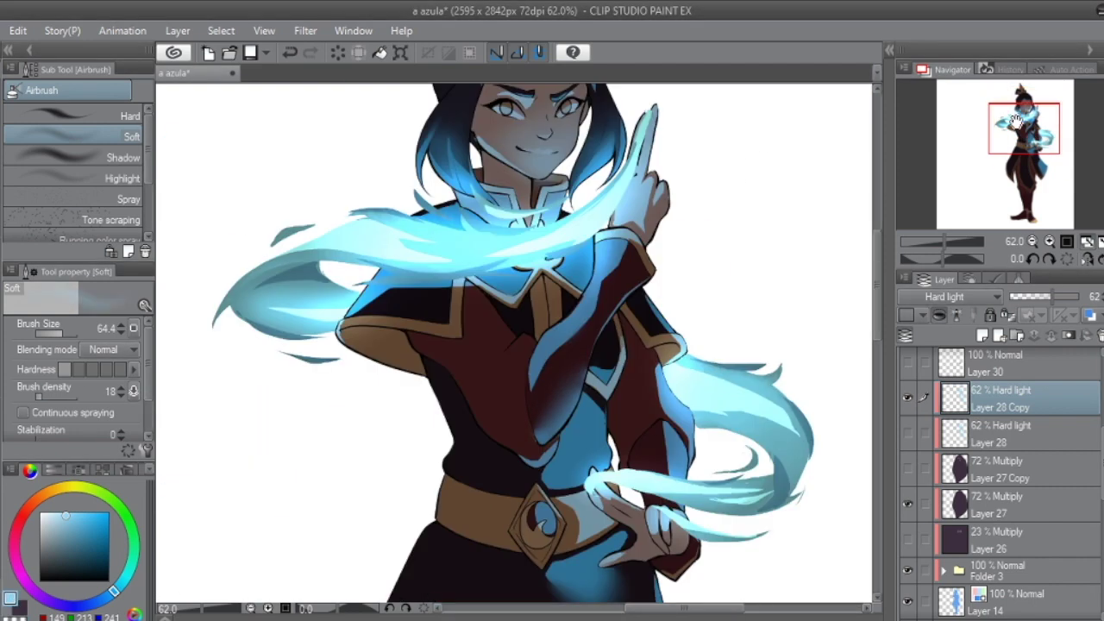
pyautogui.scroll(-2, 932, 252)
pyautogui.moveTo(532, 383); pyautogui.dragTo(489, 421)
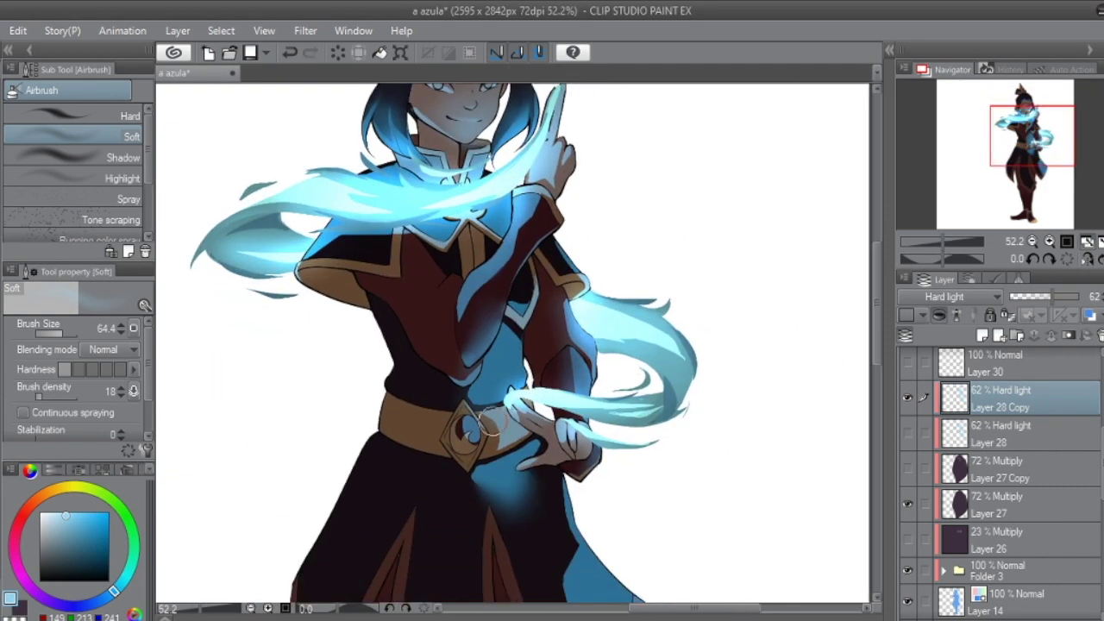
# Step: Add light blue pen highlights to the folds of the raised arm's upper sleeve and soften them with a smaller Soft airbrush
pyautogui.press('p')
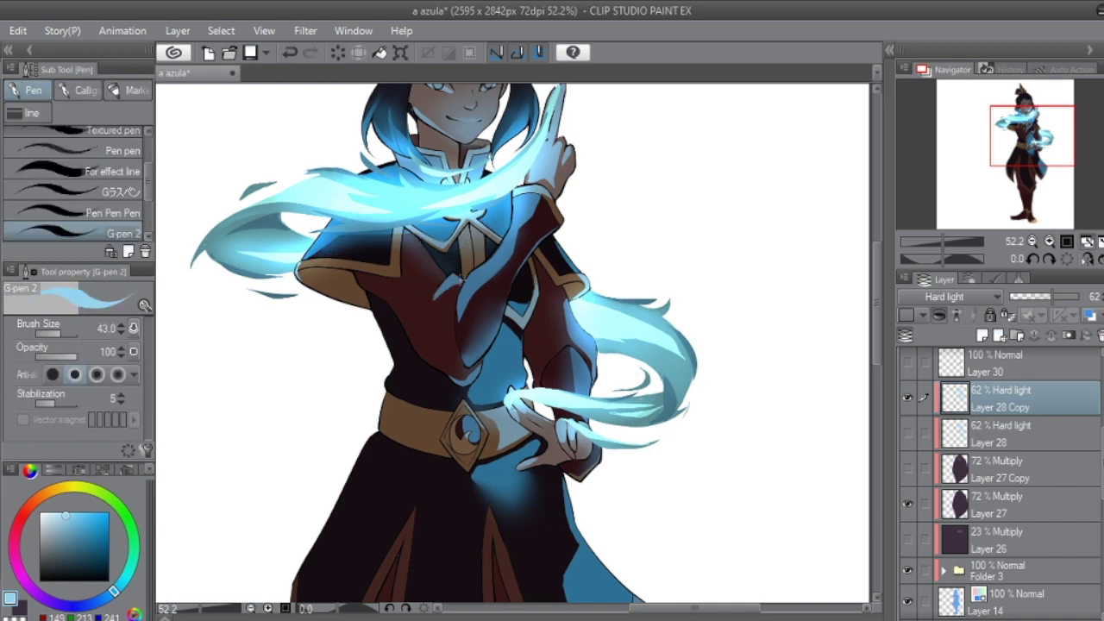
pyautogui.press('b')
pyautogui.press('b')
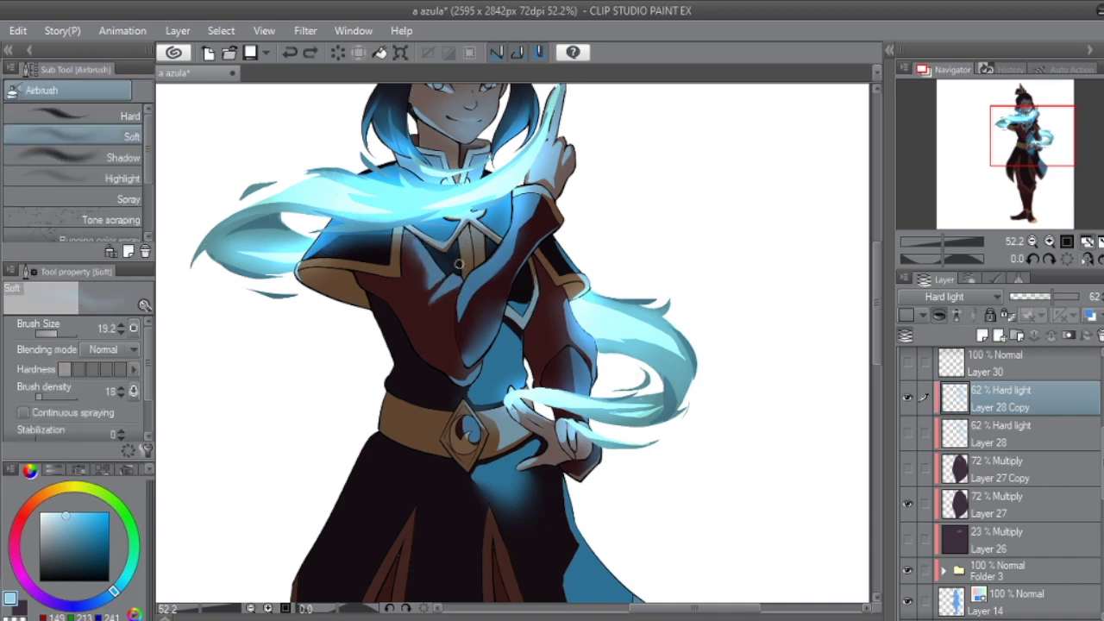
pyautogui.scroll(-2, 518, 345)
pyautogui.scroll(2, 1001, 475)
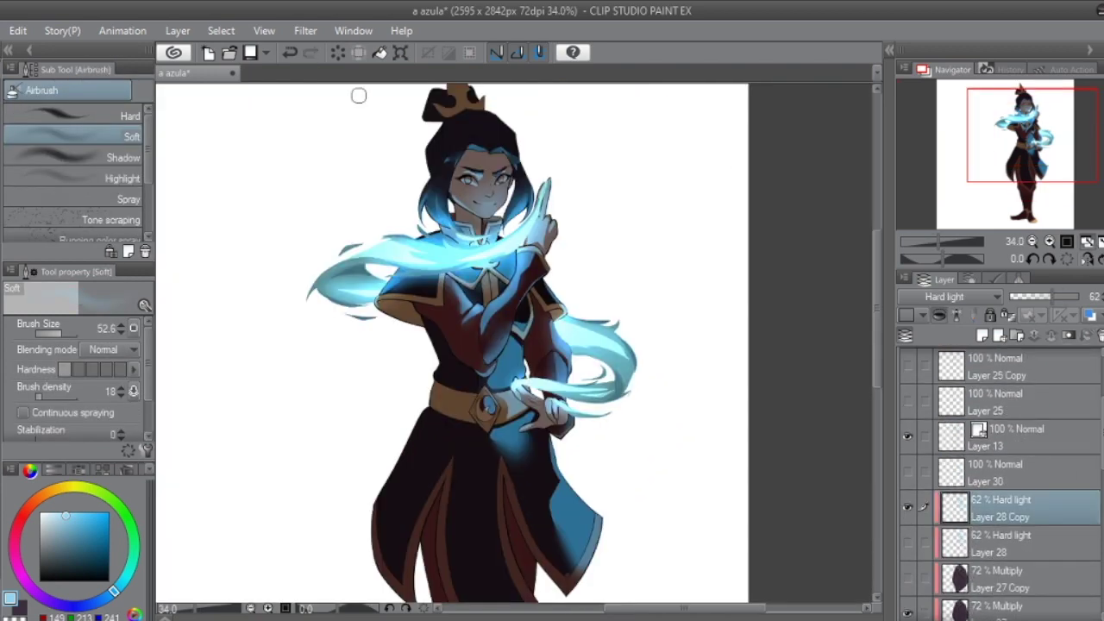
# Step: Enlarge the Soft airbrush to 118.1 and spread blue glow over the skirt's front and side panels
pyautogui.scroll(1, 524, 342)
pyautogui.press(']')
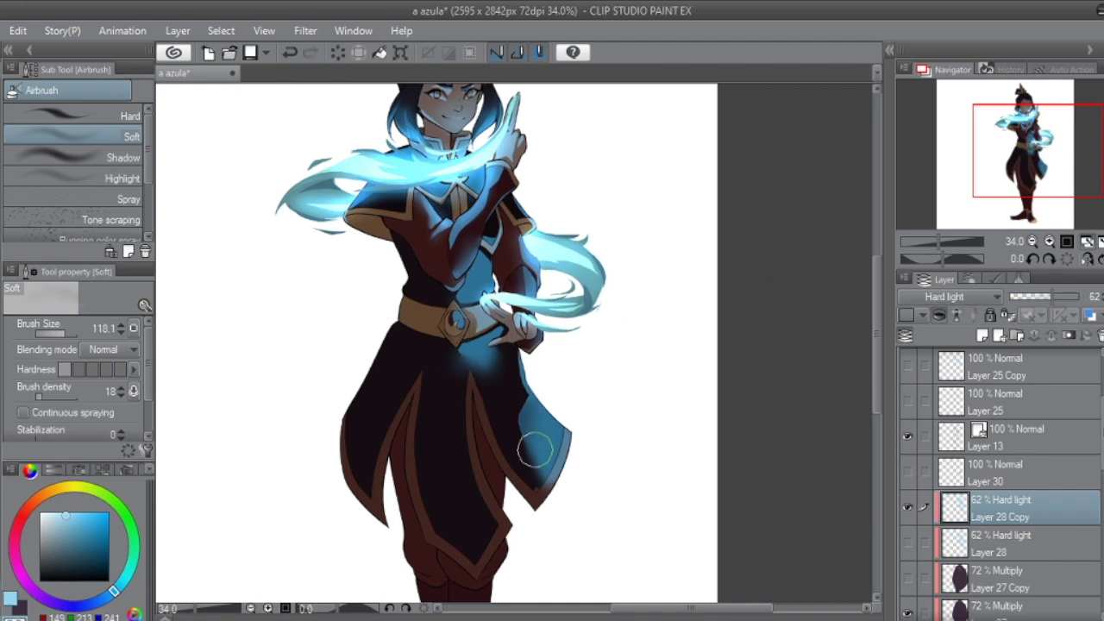
pyautogui.scroll(-2, 765, 296)
pyautogui.press('m')
pyautogui.press('b')
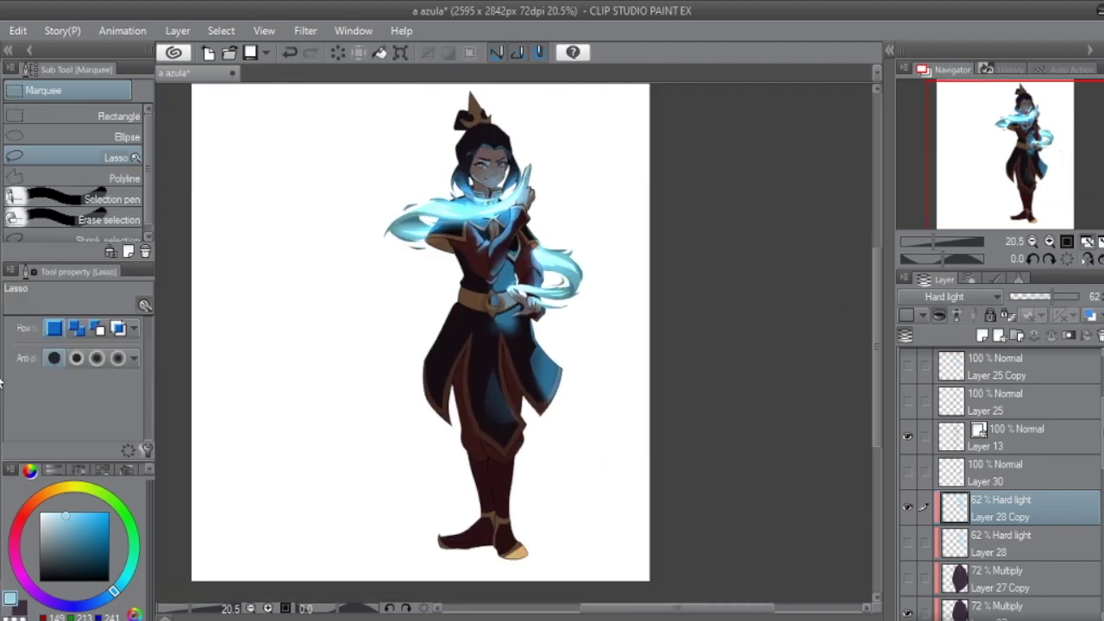
# Step: Lower the visible Multiply shadow layer's opacity to 64%
pyautogui.press('j')
pyautogui.scroll(-1, 1001, 431)
pyautogui.scroll(3, 509, 259)
pyautogui.press('b')
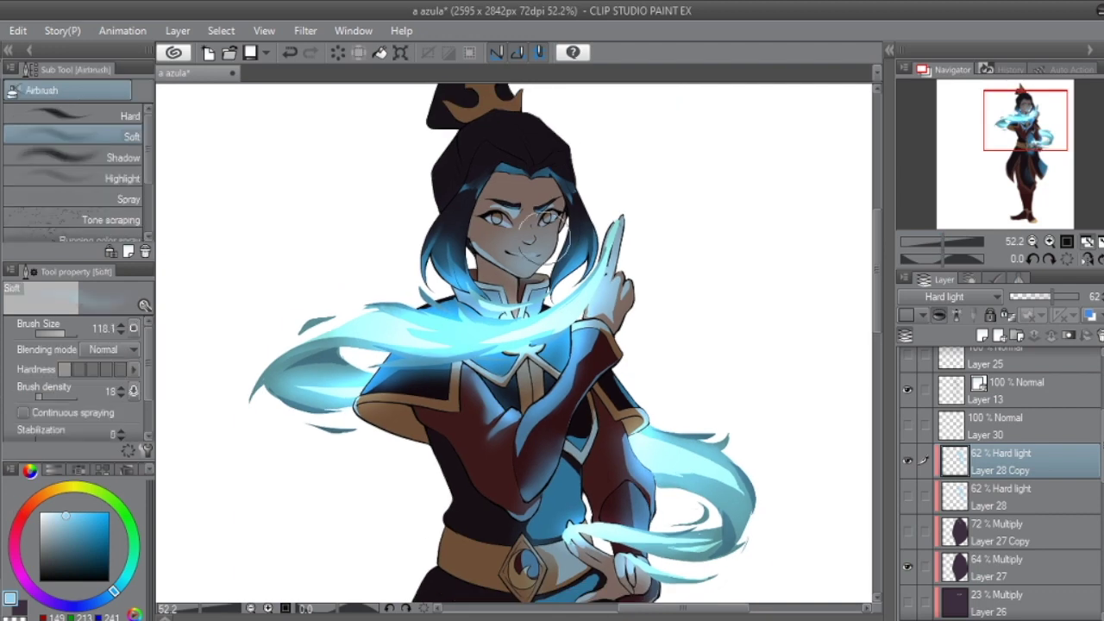
# Step: Paint light blue highlights on the lips, chin and jaw with the G-pen and soften them with Blur
pyautogui.press('p')
pyautogui.press('j')
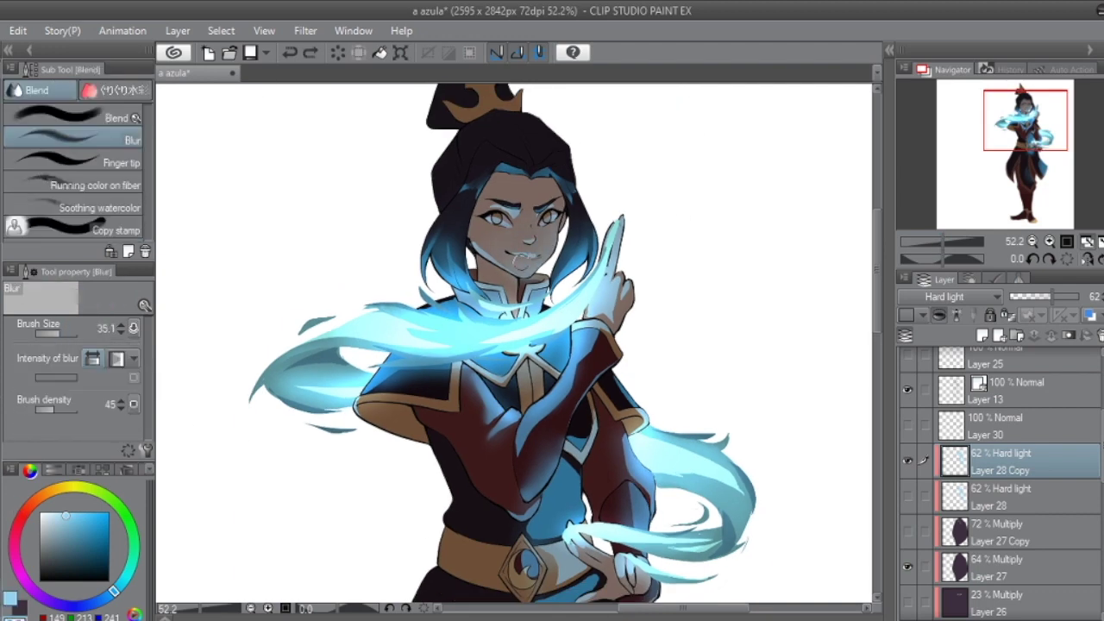
pyautogui.press('p')
pyautogui.hotkey('ctrl', '+')
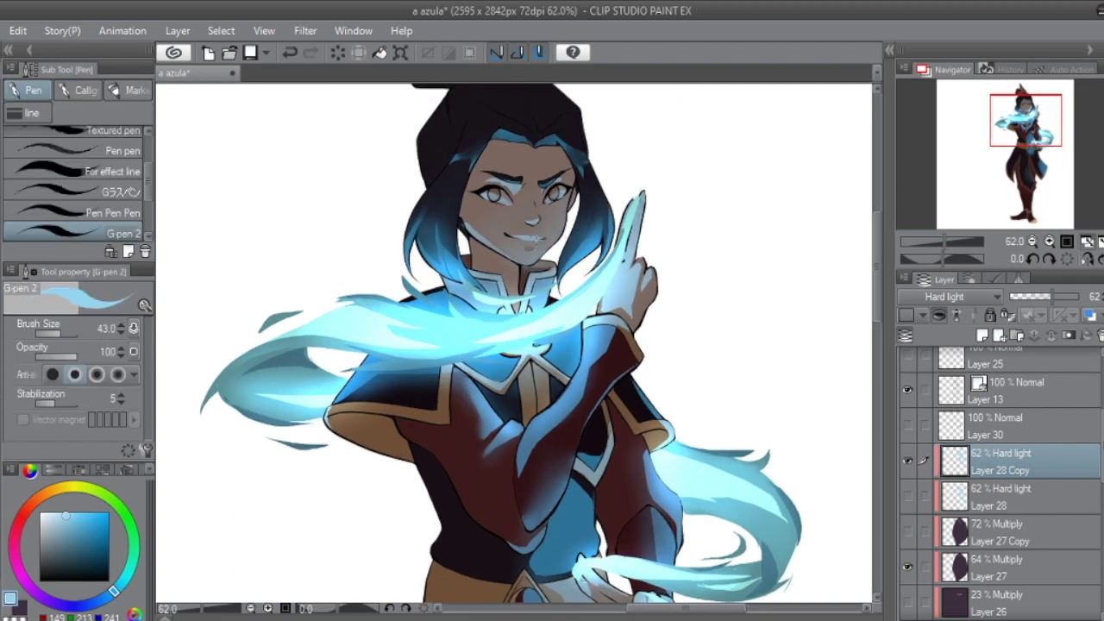
pyautogui.press('j')
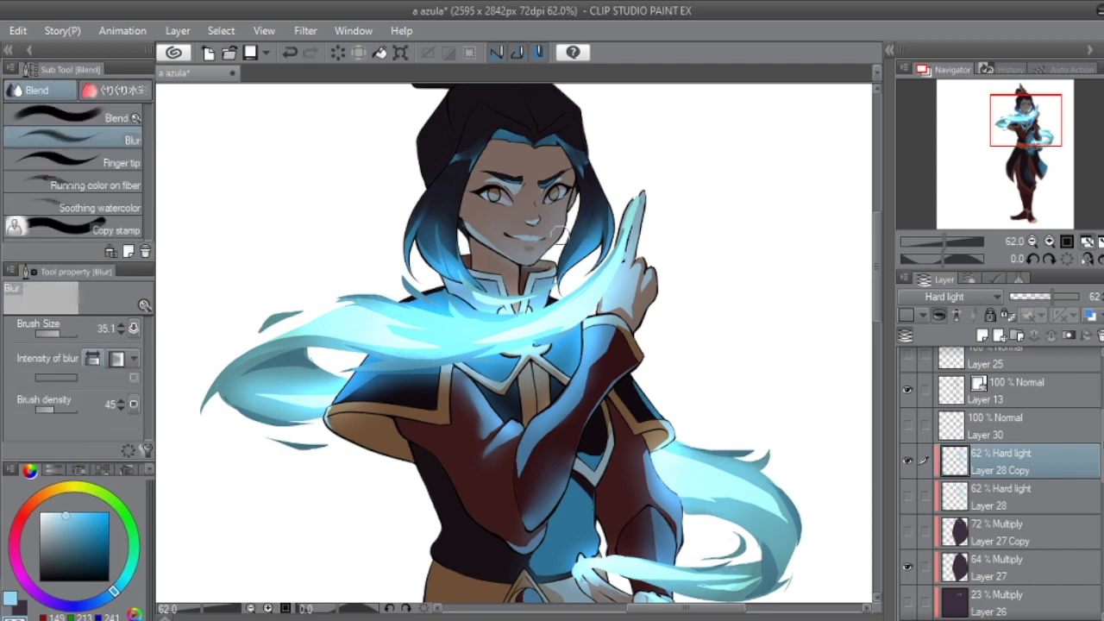
pyautogui.moveTo(552, 245); pyautogui.dragTo(518, 262)
pyautogui.press('p')
pyautogui.press('m')
pyautogui.press('j')
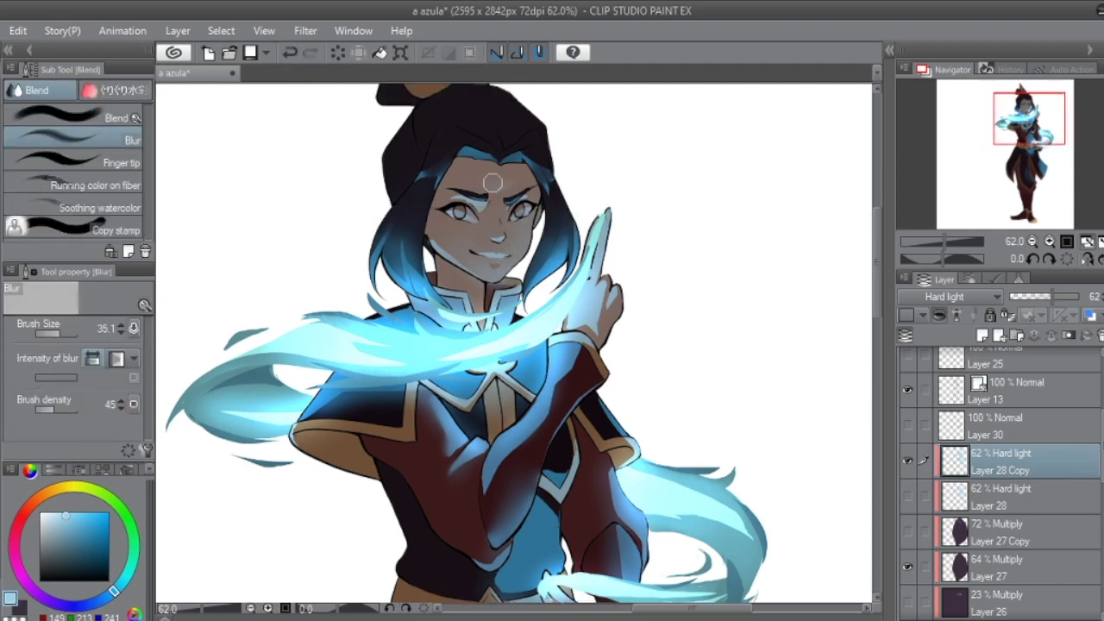
# Step: Refine the remaining light blue highlights on the face by alternating G-pen strokes and Blur
pyautogui.click(948, 246)
pyautogui.scroll(5, 632, 164)
pyautogui.press('p')
pyautogui.press('j')
pyautogui.moveTo(542, 205); pyautogui.dragTo(518, 231)
pyautogui.press('p')
pyautogui.press('j')
pyautogui.press('p')
pyautogui.press('j')
# Step: Insert a Tone Curve correction layer beneath the Hard light copy, with its curve lowered to darken the image
pyautogui.hotkey('ctrl', '0')
pyautogui.click(178, 31)
pyautogui.moveTo(210, 96)
pyautogui.click(492, 199)
pyautogui.click(824, 159)
pyautogui.click(830, 220)
pyautogui.moveTo(1050, 183); pyautogui.dragTo(1050, 233)
pyautogui.press('Return')
# Step: Add dark shadows to the trousers beneath the skirt panels on the Tone Curve mask with Lasso fill and G-pen
pyautogui.press('u')
pyautogui.scroll(4, 587, 405)
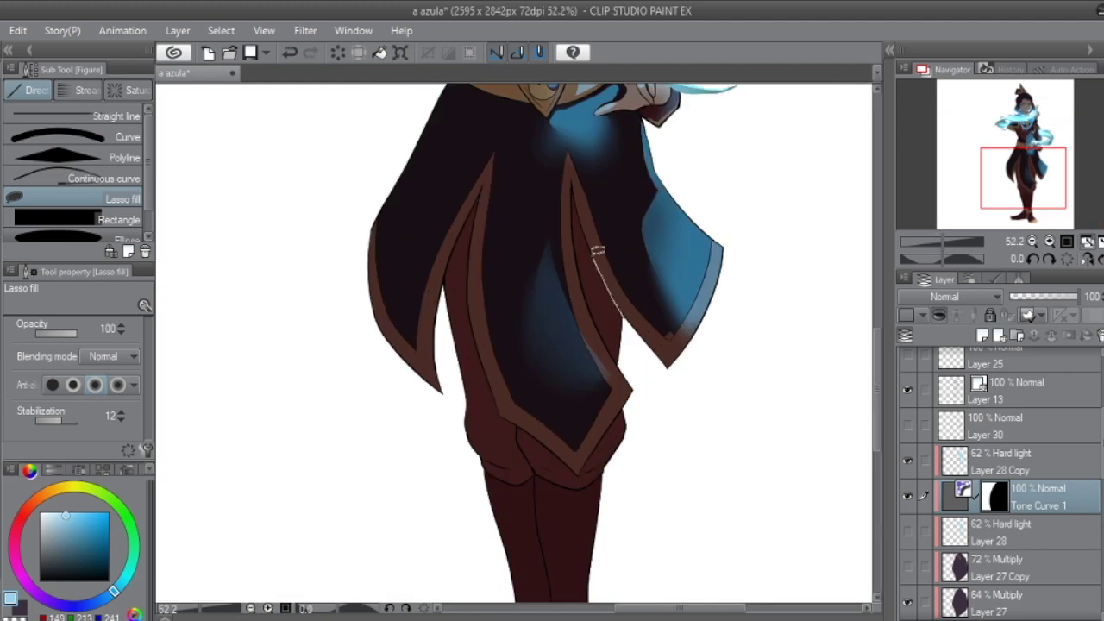
pyautogui.moveTo(452, 257); pyautogui.dragTo(470, 195)
pyautogui.press('p')
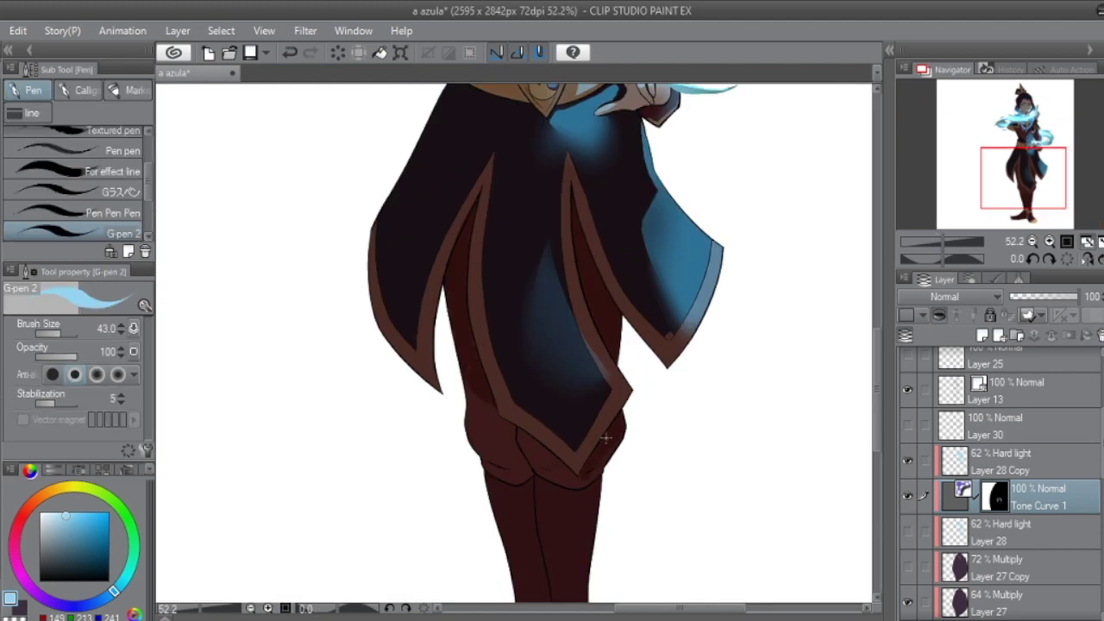
pyautogui.moveTo(1021, 222); pyautogui.dragTo(1028, 212)
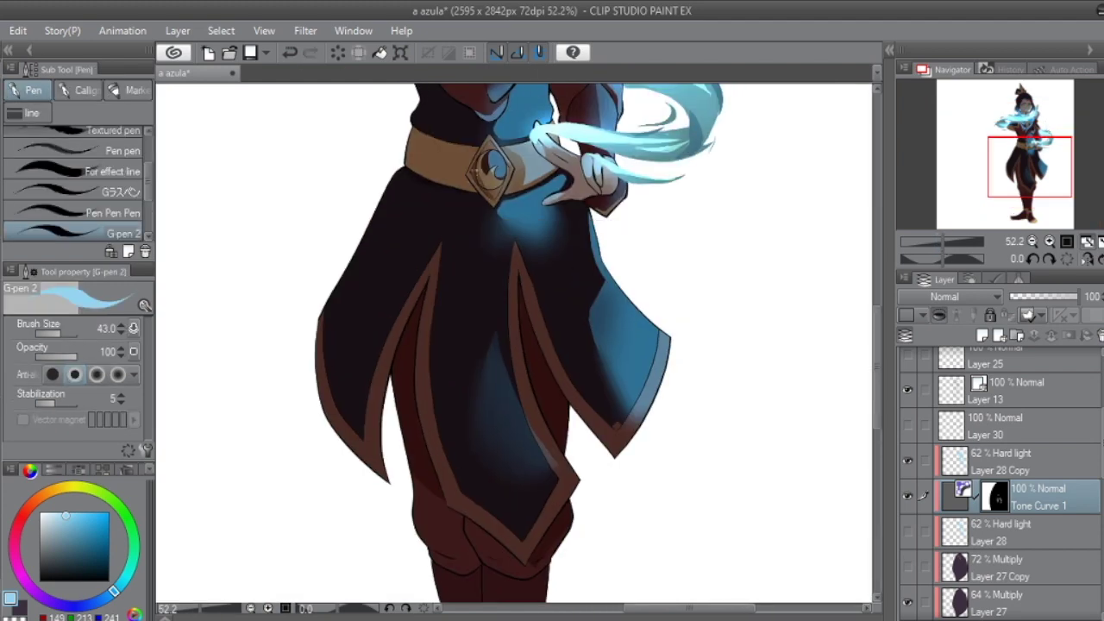
# Step: Add shadow shapes to the belt, buckle, cape lining and sleeves on the Tone Curve mask with Lasso fill and G-pen
pyautogui.press('u')
pyautogui.scroll(5, 518, 345)
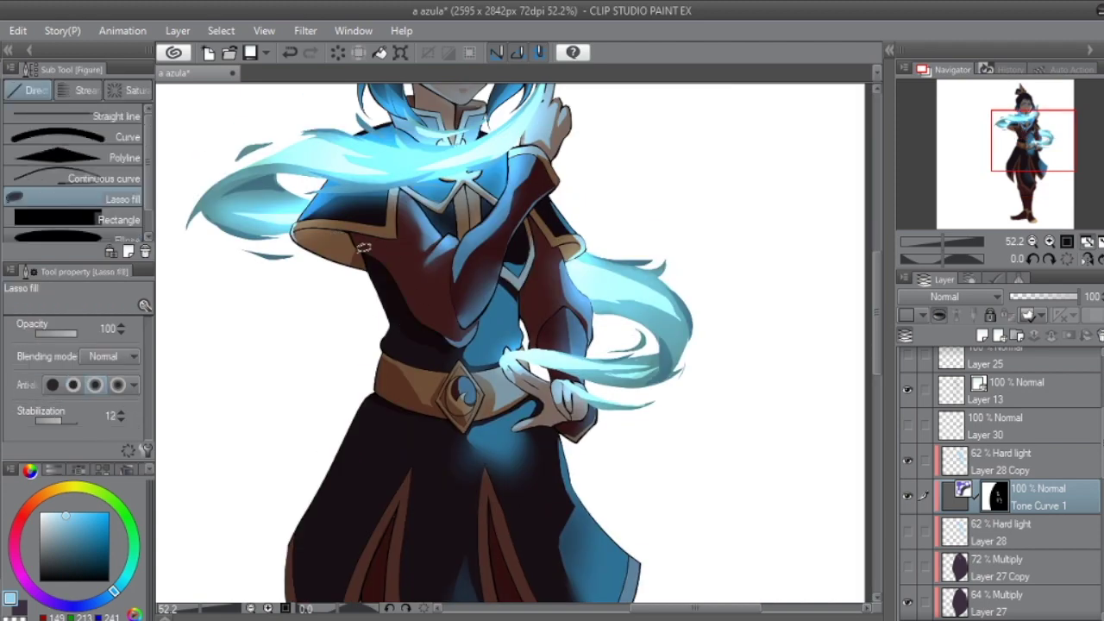
pyautogui.press('p')
pyautogui.moveTo(541, 228); pyautogui.dragTo(526, 293)
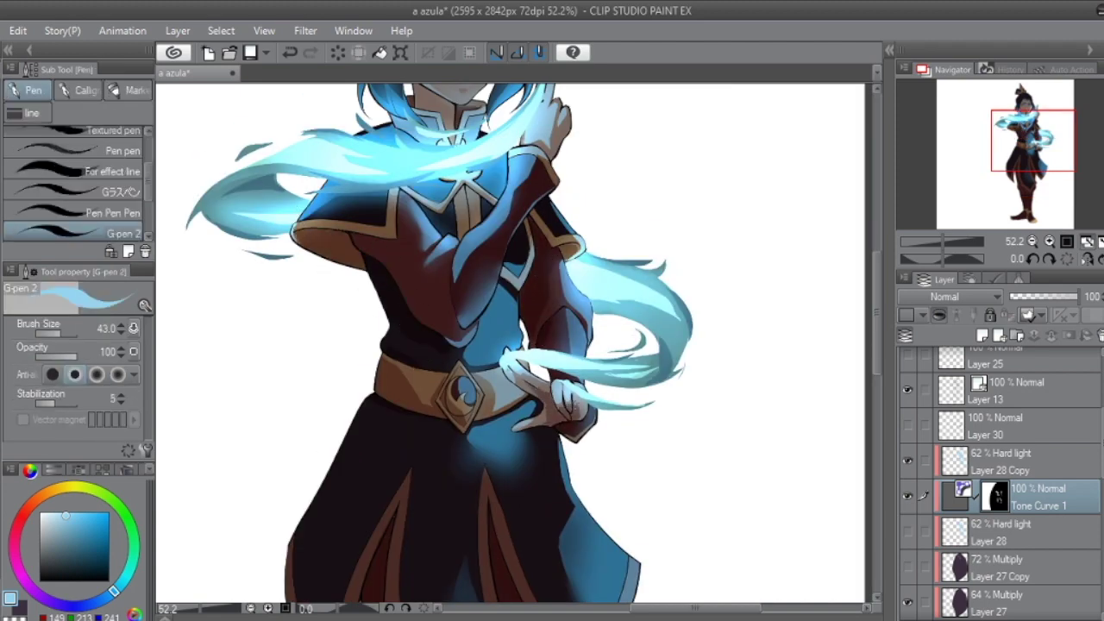
# Step: Touch up the face, hair and crown shadows on the Tone Curve mask with the G-pen, blurring the Hard light copy's face highlights
pyautogui.moveTo(1056, 142); pyautogui.dragTo(1056, 132)
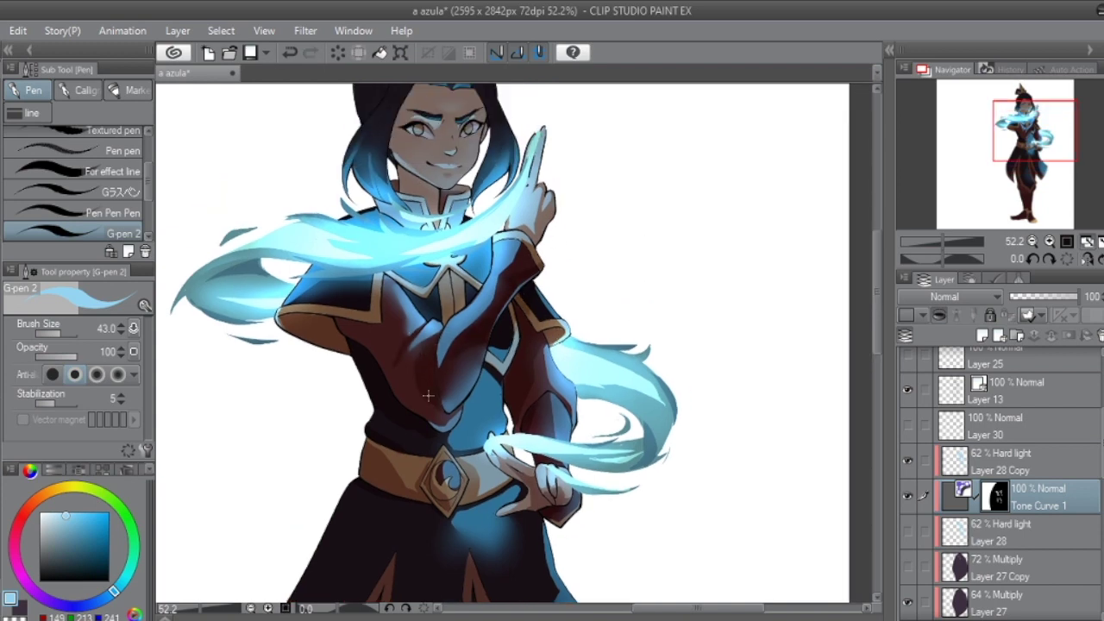
pyautogui.moveTo(1028, 133); pyautogui.dragTo(1029, 115)
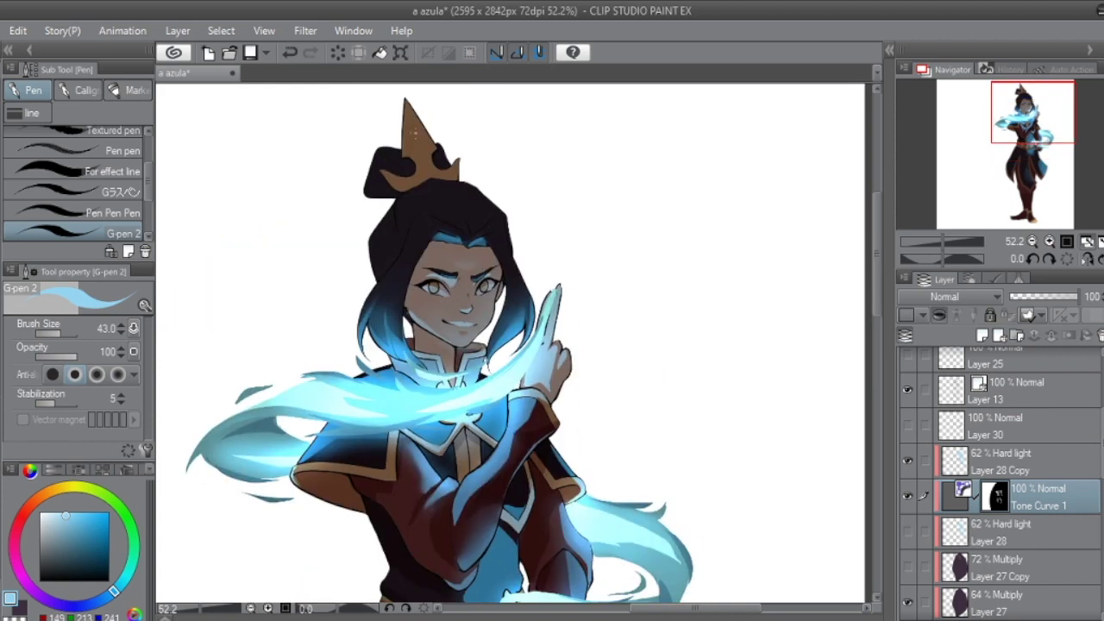
pyautogui.click(289, 52)
pyautogui.click(954, 244)
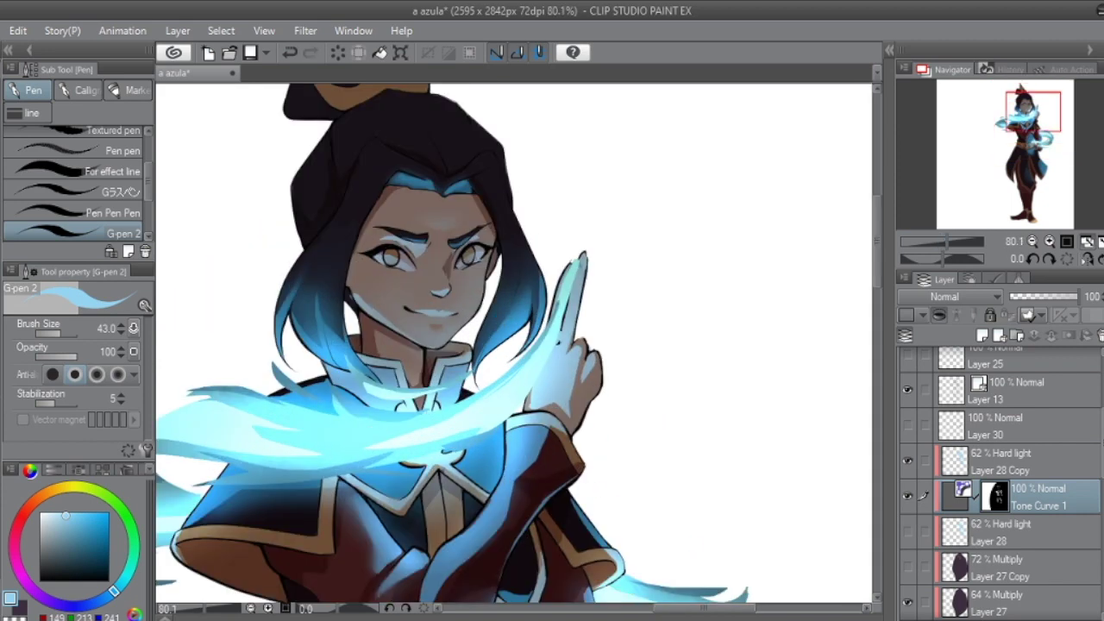
pyautogui.click(1027, 461)
pyautogui.press('j')
pyautogui.click(1034, 489)
pyautogui.press('p')
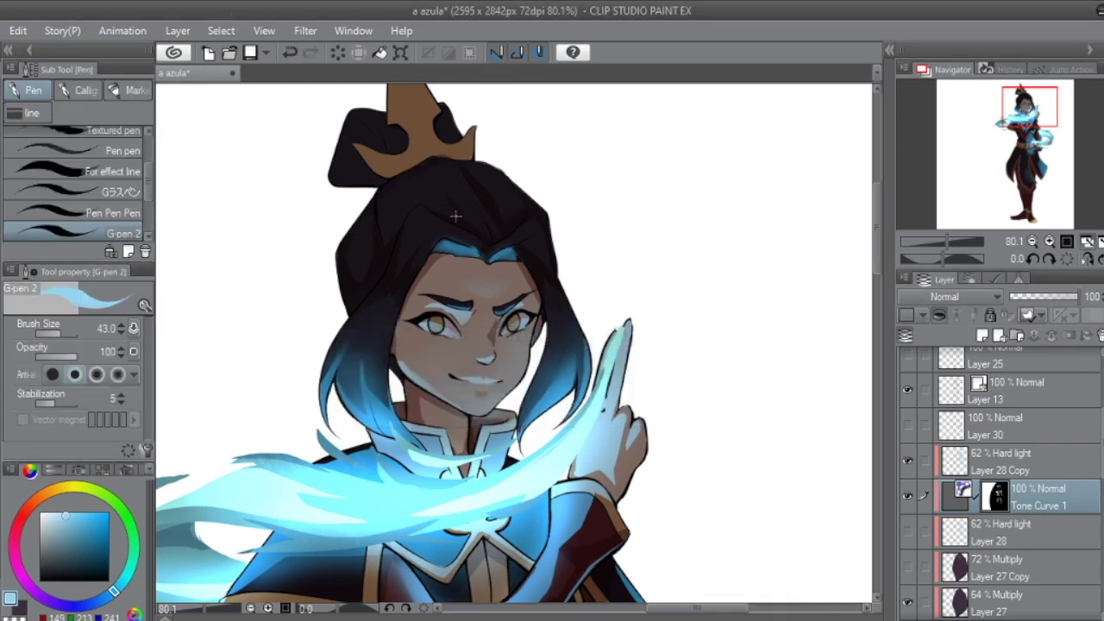
pyautogui.moveTo(523, 156); pyautogui.dragTo(466, 297)
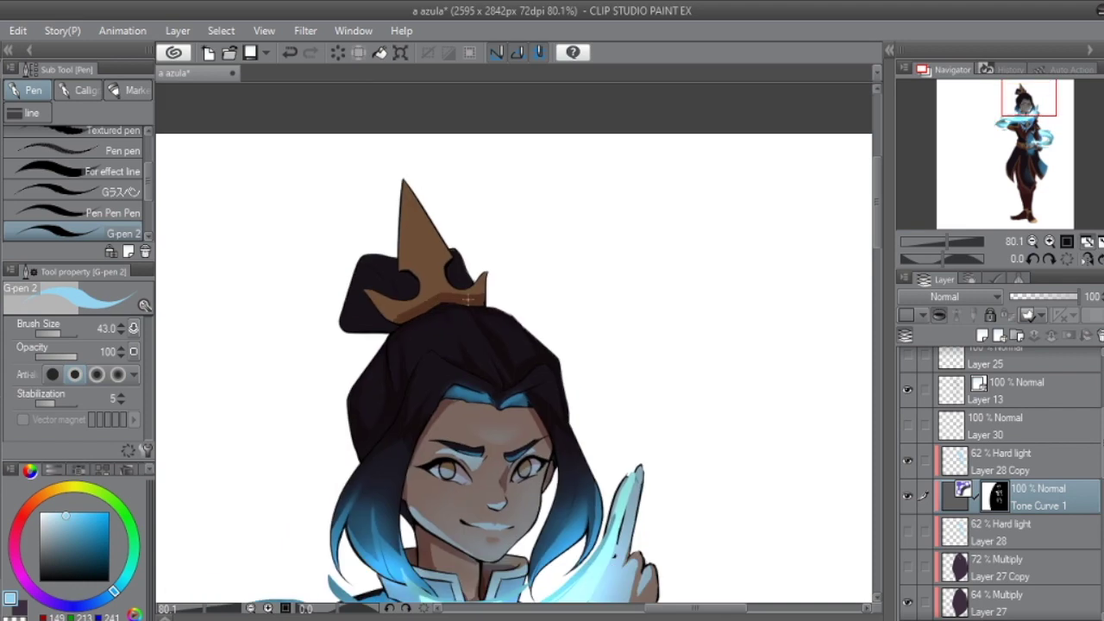
pyautogui.hotkey('ctrl', '0')
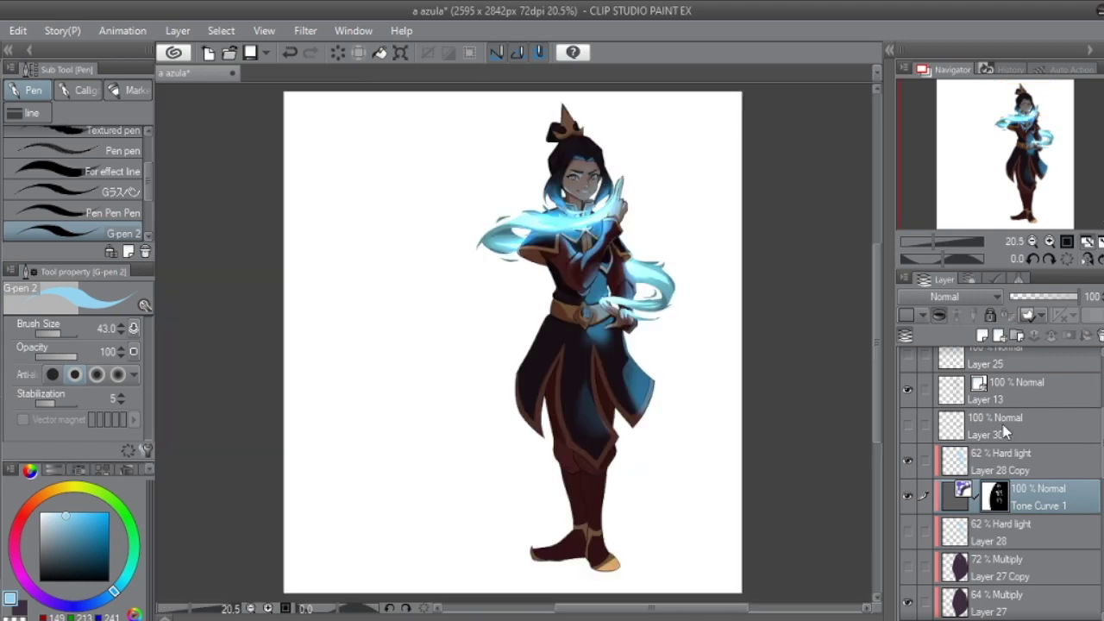
# Step: Adjust the soft blue highlights on the Hard light copy with the Soft airbrush inside freehand Lasso selections
pyautogui.scroll(3, 425, 134)
pyautogui.press('b')
pyautogui.press('m')
pyautogui.hotkey('ctrl', '0')
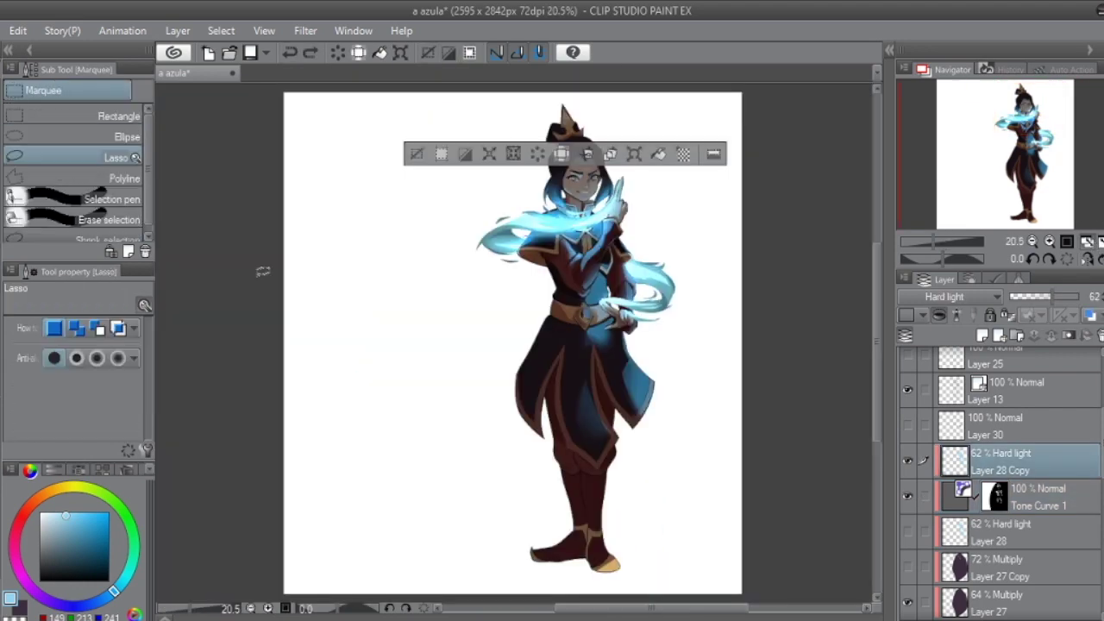
pyautogui.scroll(3, 356, 136)
pyautogui.press('w')
pyautogui.press('m')
pyautogui.moveTo(365, 169); pyautogui.dragTo(450, 157)
pyautogui.scroll(4, 397, 168)
pyautogui.press('b')
pyautogui.press('m')
pyautogui.press('b')
pyautogui.hotkey('ctrl', 'd')
pyautogui.hotkey('ctrl', '0')
pyautogui.press('m')
pyautogui.press('b')
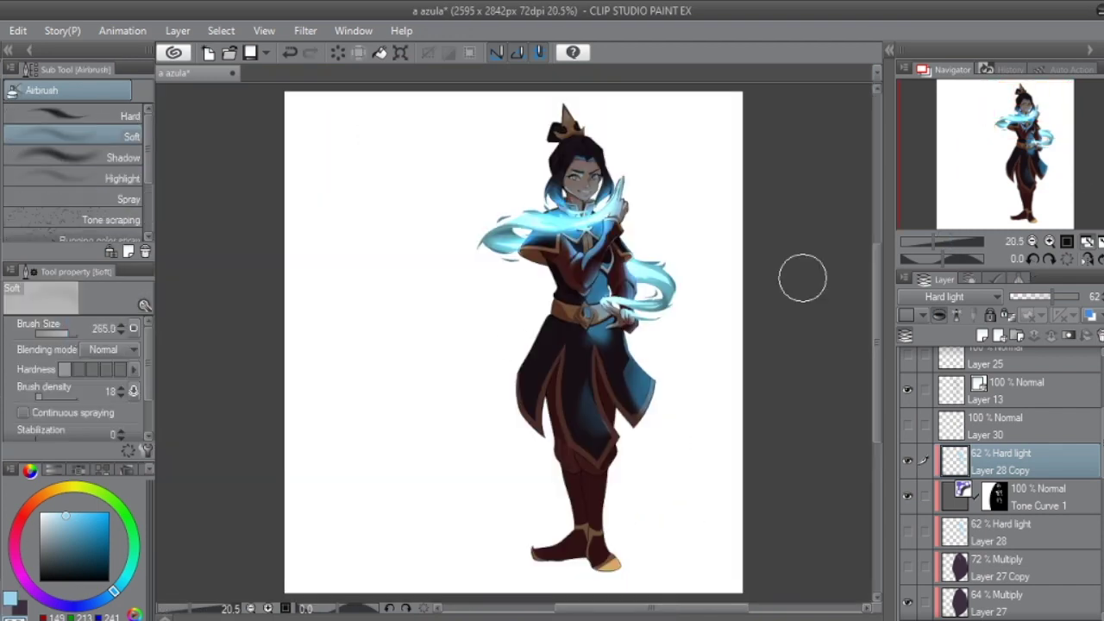
# Step: Add angular shadow shapes across the skirt panels on the Tone Curve mask with Lasso fill
pyautogui.press('u')
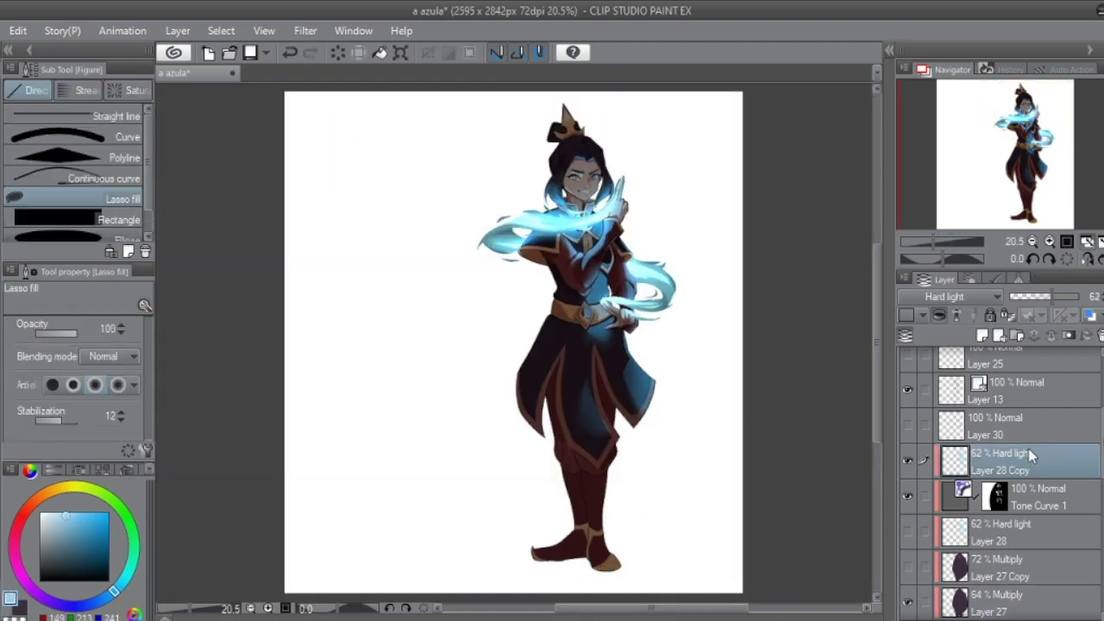
pyautogui.hotkey('alt', '[')
pyautogui.scroll(2, 982, 128)
pyautogui.scroll(2, 982, 128)
pyautogui.press('b')
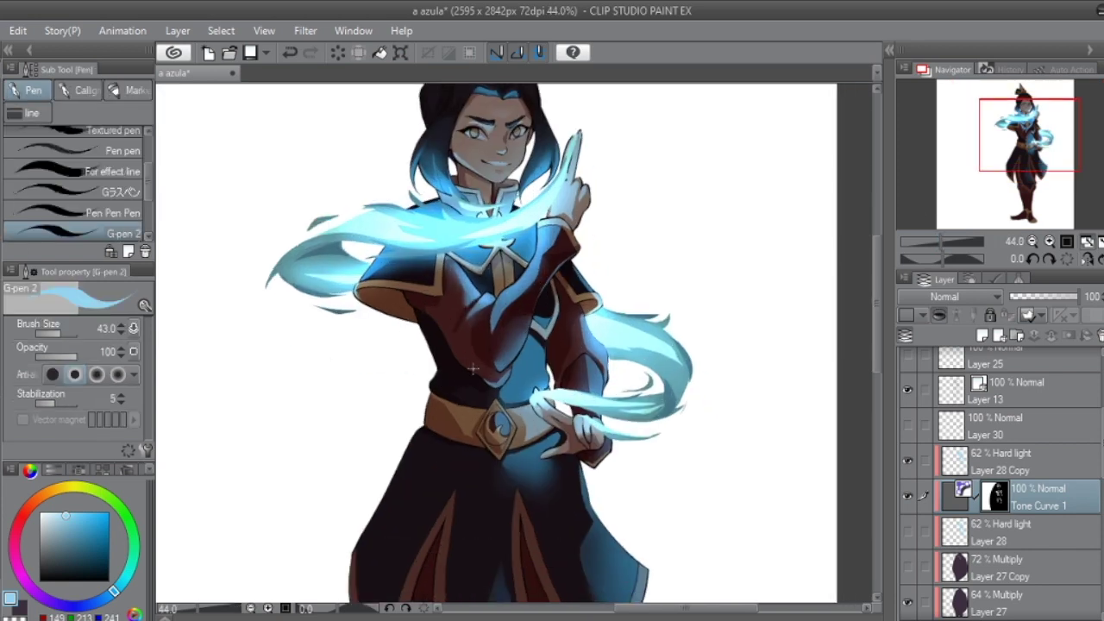
pyautogui.moveTo(376, 333); pyautogui.dragTo(376, 294)
pyautogui.press('u')
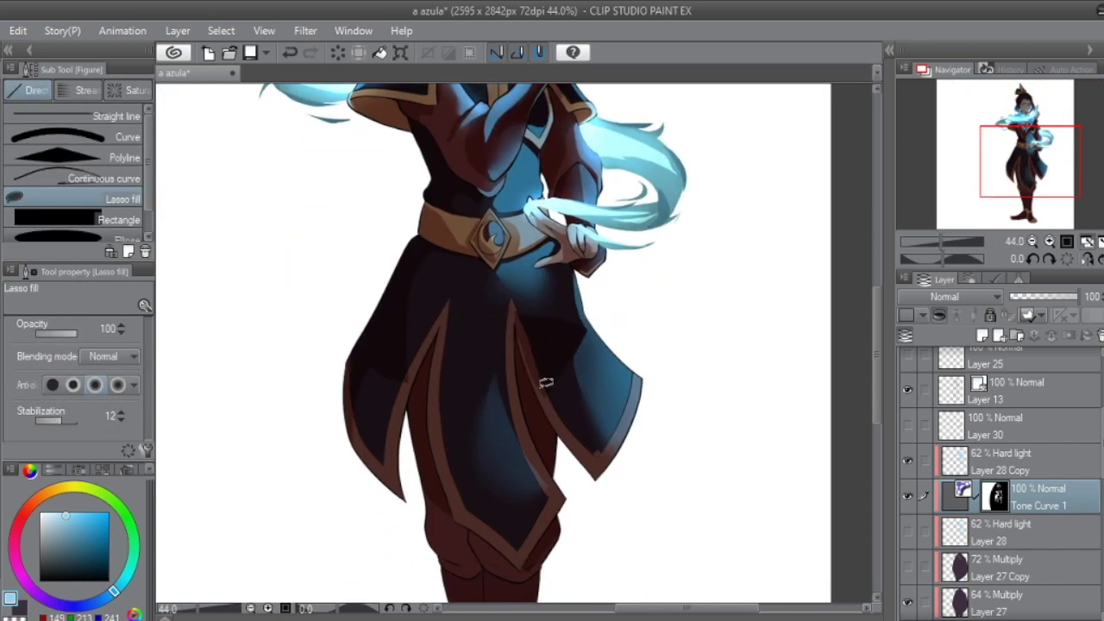
pyautogui.scroll(-2, 606, 460)
pyautogui.scroll(1, 455, 335)
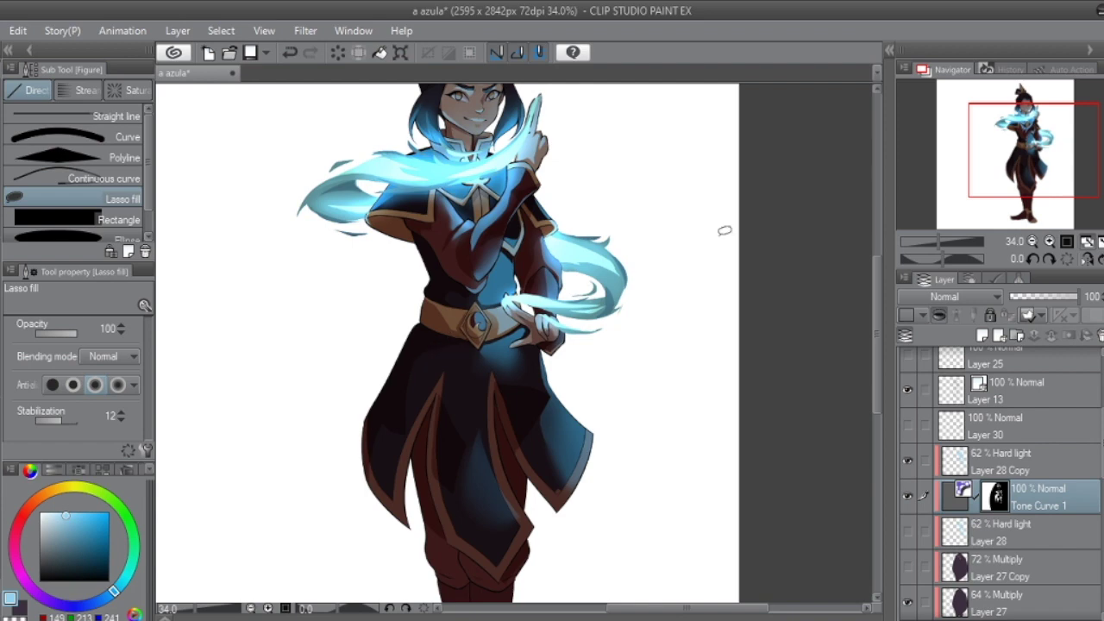
pyautogui.scroll(-5, 448, 363)
# Step: Add a Glow dodge layer above the Hard light copy and fill orange rim highlights along the knees, boots and shoes
pyautogui.hotkey('ctrl', '0')
pyautogui.click(945, 296)
pyautogui.click(930, 463)
pyautogui.moveTo(492, 552)
pyautogui.mouseDown()
pyautogui.moveTo(501, 347)
pyautogui.moveTo(518, 526)
pyautogui.mouseUp()
pyautogui.moveTo(431, 389); pyautogui.dragTo(448, 509)
pyautogui.moveTo(406, 312); pyautogui.dragTo(541, 352)
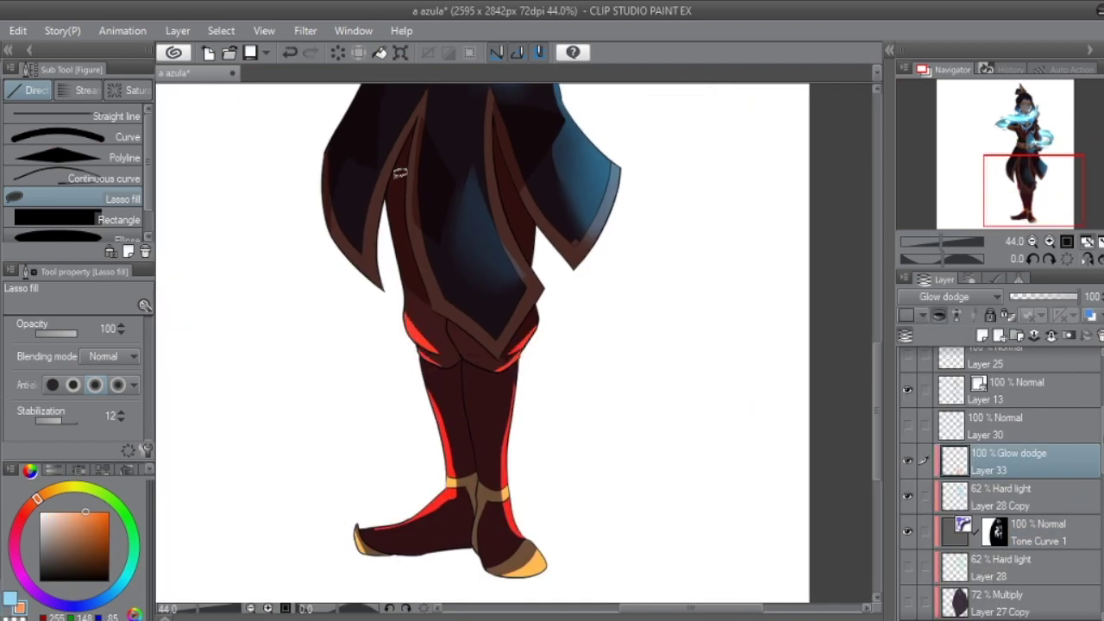
# Step: Fill orange highlights along the lower trim and pointed tips of the skirt panels on the Glow dodge layer
pyautogui.moveTo(324, 190); pyautogui.dragTo(380, 285)
pyautogui.moveTo(456, 308)
pyautogui.mouseDown()
pyautogui.moveTo(500, 315)
pyautogui.moveTo(540, 345)
pyautogui.mouseUp()
pyautogui.scroll(2, 604, 380)
pyautogui.moveTo(534, 312)
pyautogui.mouseDown()
pyautogui.moveTo(605, 385)
pyautogui.moveTo(598, 316)
pyautogui.mouseUp()
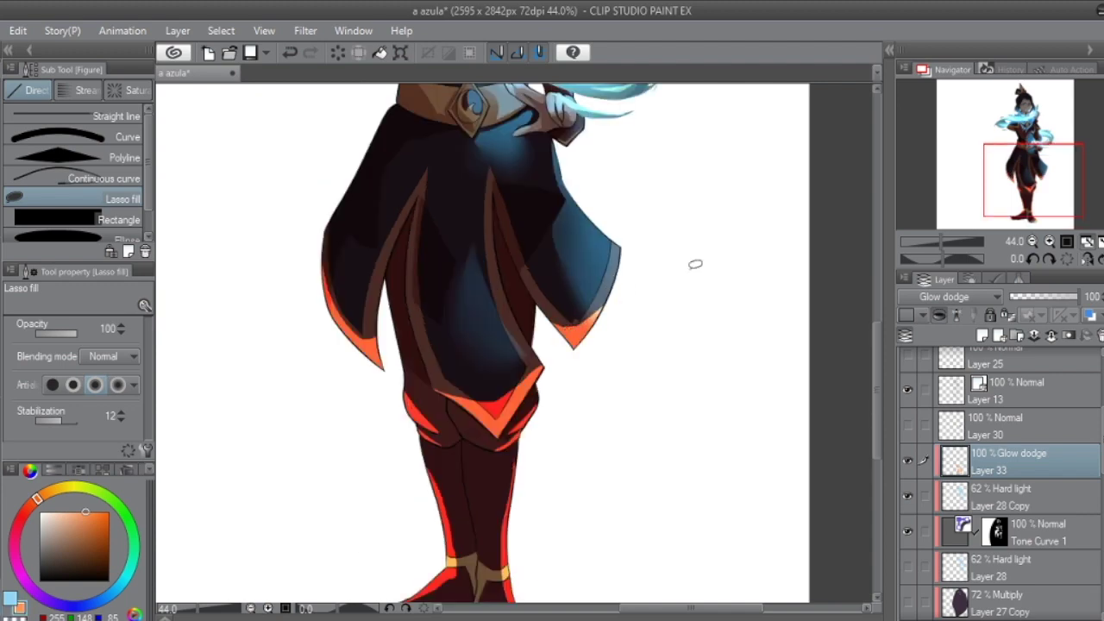
pyautogui.scroll(-2, 447, 321)
pyautogui.press('p')
pyautogui.hotkey('ctrl', '0')
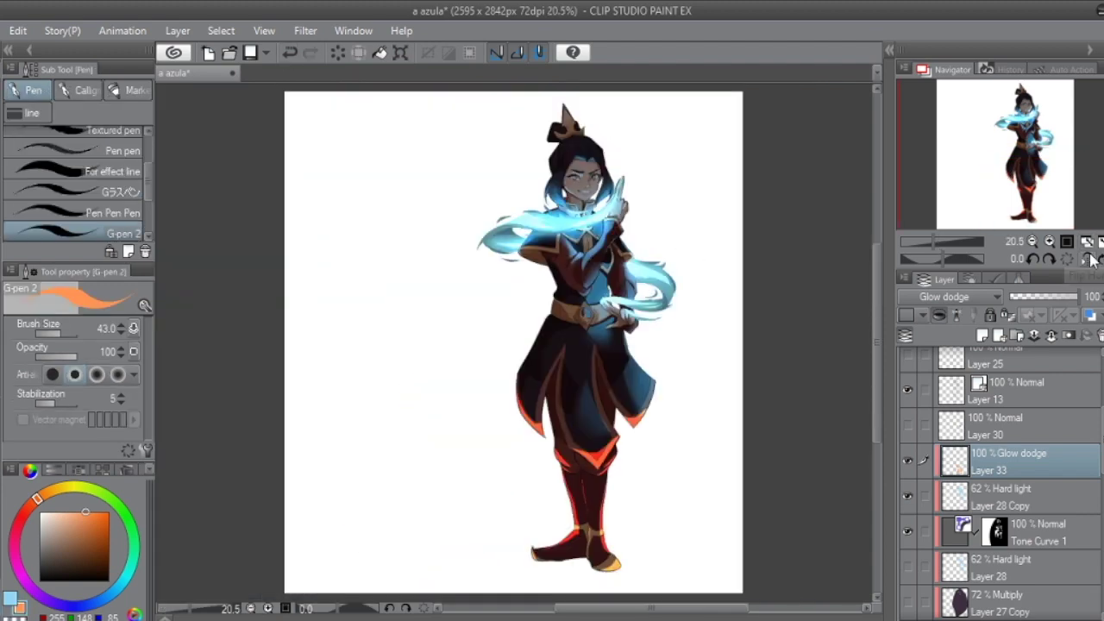
# Step: Change the orange highlight layer to Color dodge at 45% opacity and soften its glow with the Soft airbrush
pyautogui.scroll(2, 467, 419)
pyautogui.press('b')
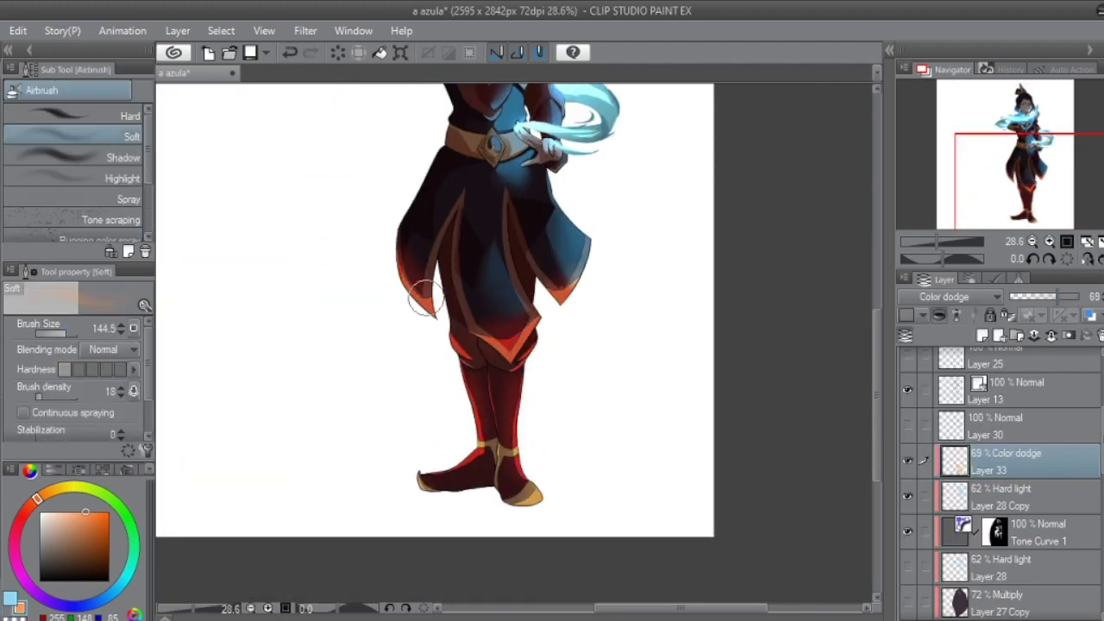
pyautogui.hotkey('ctrl', '0')
pyautogui.moveTo(1054, 296); pyautogui.dragTo(1035, 296)
# Step: Add a new layer with an orange gradient rising from the feet and a cyan gradient descending from the head
pyautogui.press('g')
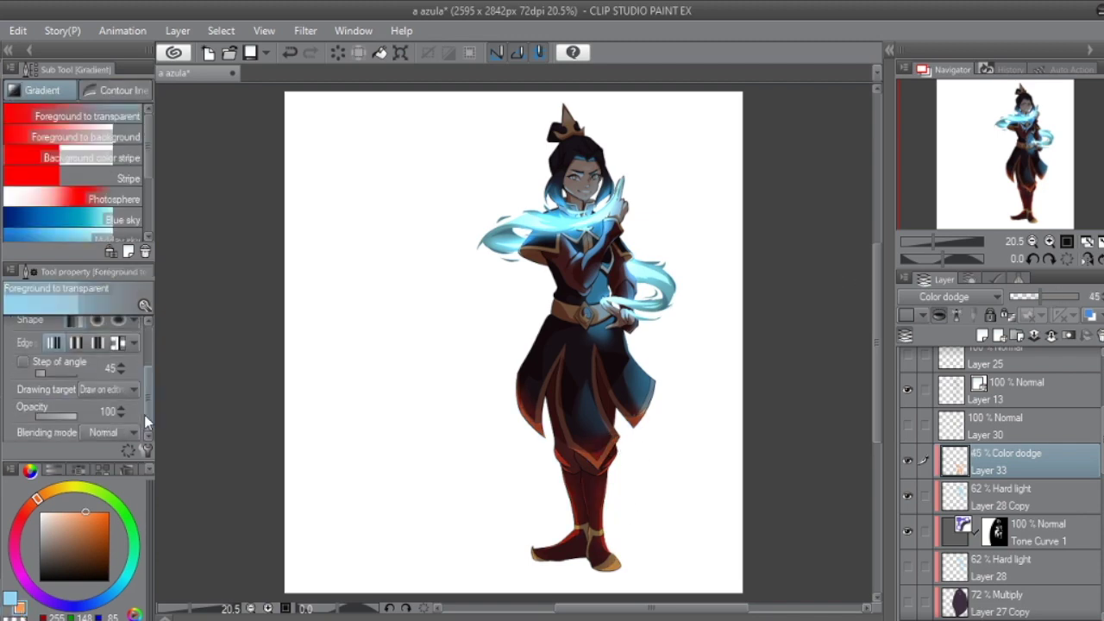
pyautogui.click(981, 336)
pyautogui.scroll(-1, 604, 345)
pyautogui.moveTo(578, 517); pyautogui.dragTo(657, 278)
pyautogui.moveTo(569, 138); pyautogui.dragTo(596, 250)
pyautogui.hotkey('ctrl', '0')
# Step: Set the orange and cyan gradient layer to Soft light at 36% opacity
pyautogui.click(949, 296)
pyautogui.click(917, 380)
pyautogui.moveTo(1054, 296); pyautogui.dragTo(1034, 296)
# Step: Soften the shadow edges on the head and upper body on the Tone Curve mask with Blur
pyautogui.press('j')
pyautogui.click(1036, 568)
pyautogui.scroll(4, 425, 175)
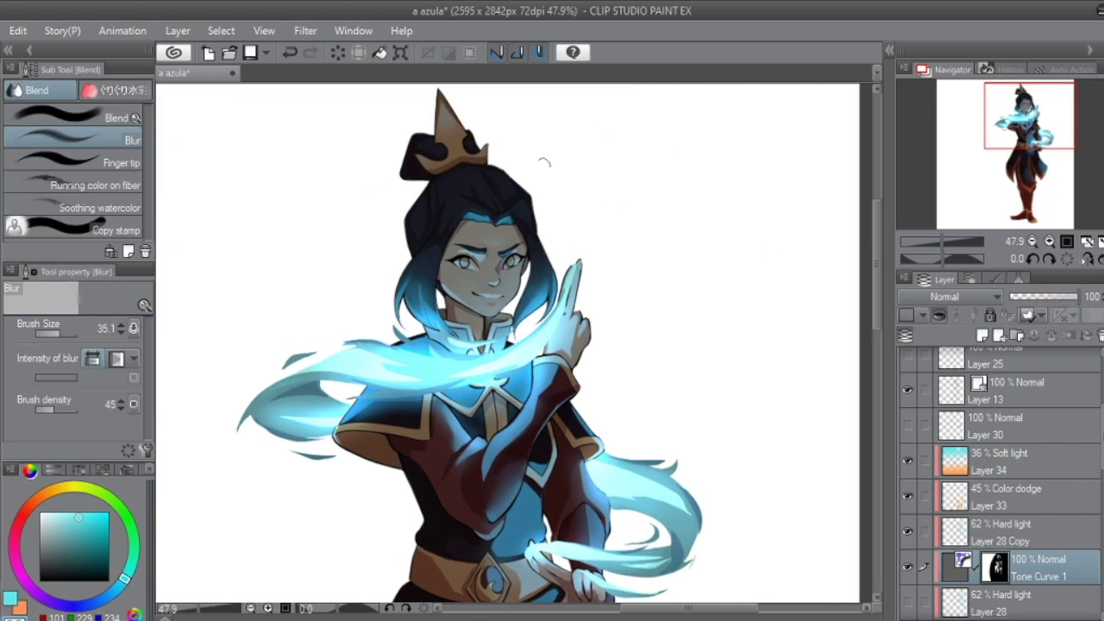
pyautogui.press('b')
pyautogui.hotkey('ctrl', '0')
# Step: Lower the Layer 27 Multiply opacity to 48% and blur the face and hair shadows on the Tone Curve mask
pyautogui.click(915, 526)
pyautogui.click(1035, 422)
pyautogui.press('j')
pyautogui.scroll(5, 517, 345)
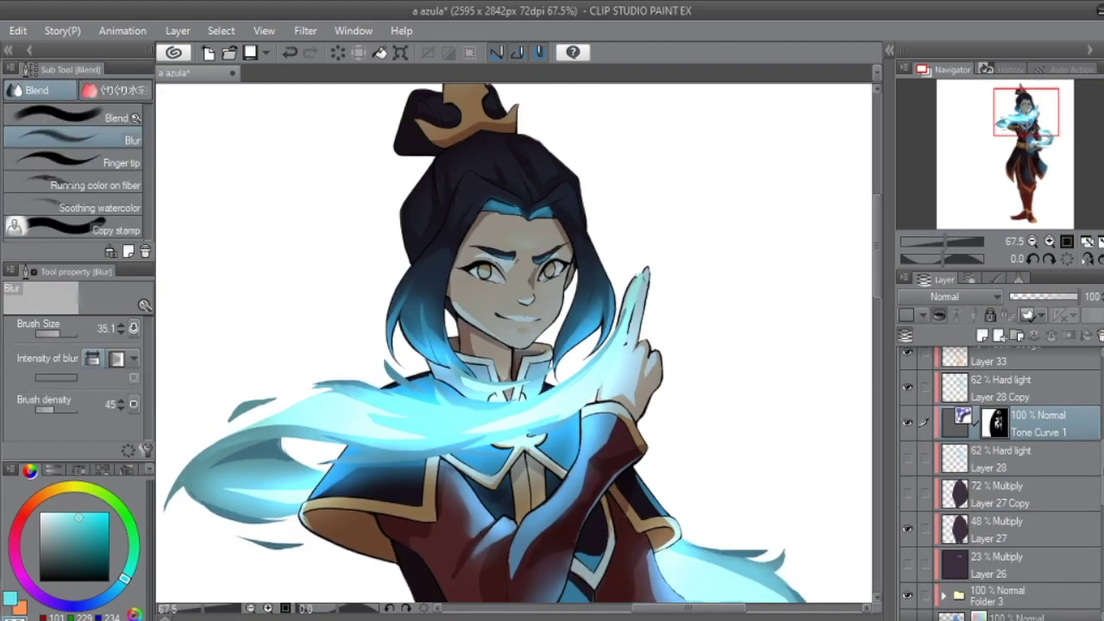
pyautogui.scroll(-10, 463, 423)
pyautogui.hotkey('ctrl', '0')
# Step: Refine the shadows on the lower legs on the Tone Curve mask with G-pen strokes and Blur
pyautogui.press('p')
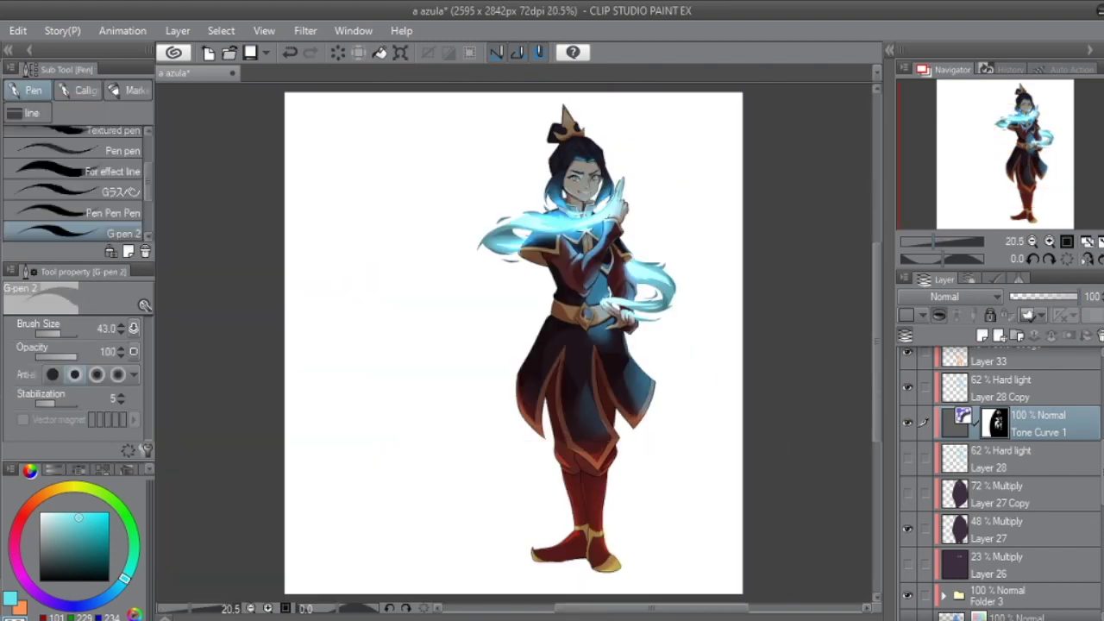
pyautogui.scroll(2, 714, 478)
pyautogui.moveTo(485, 438); pyautogui.dragTo(502, 366)
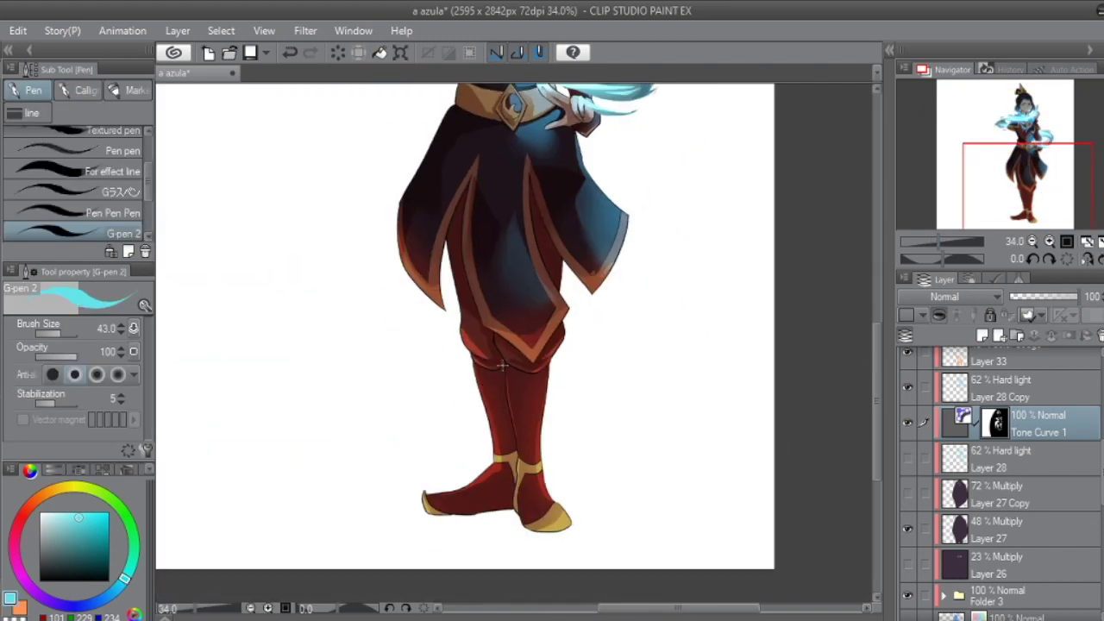
pyautogui.press('j')
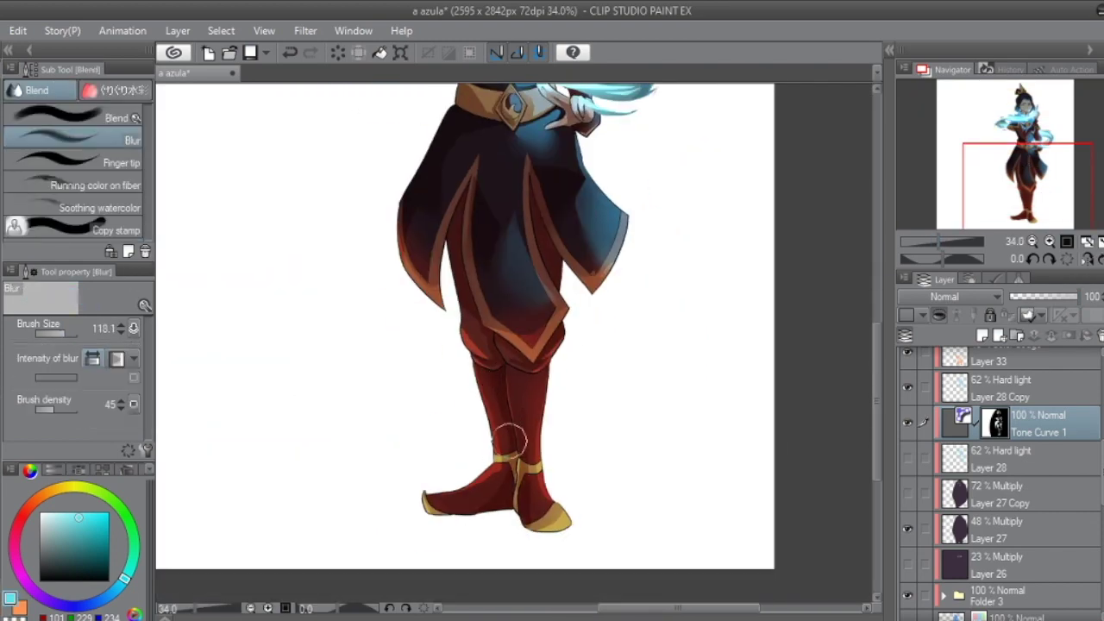